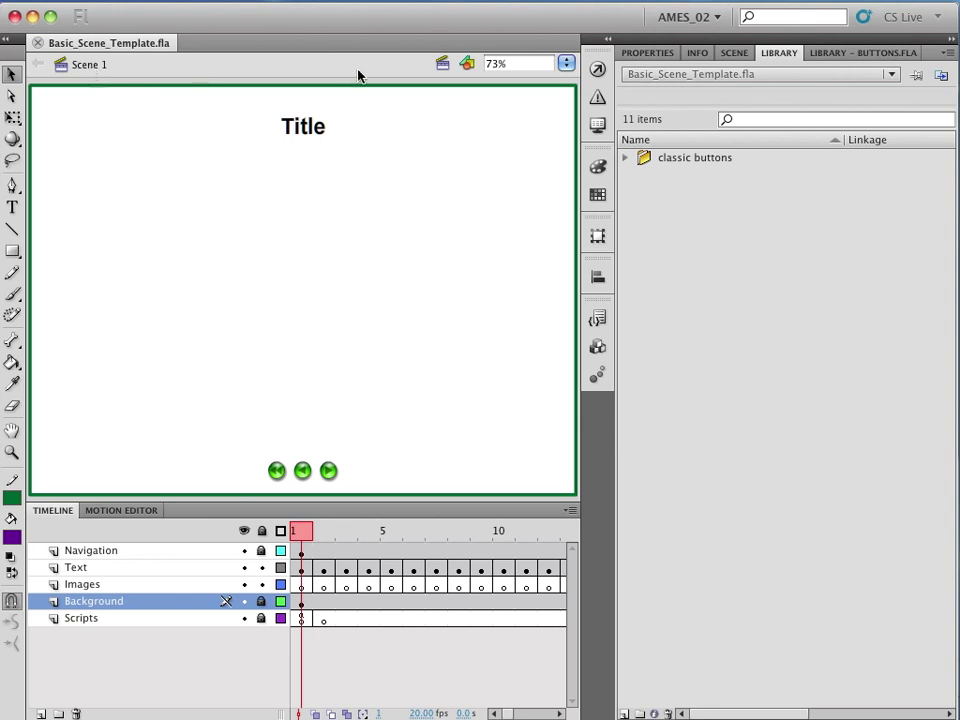
# Step: Check the Edit Scene list, then show the Scene panel listing only Scene 1
pyautogui.click(443, 66)
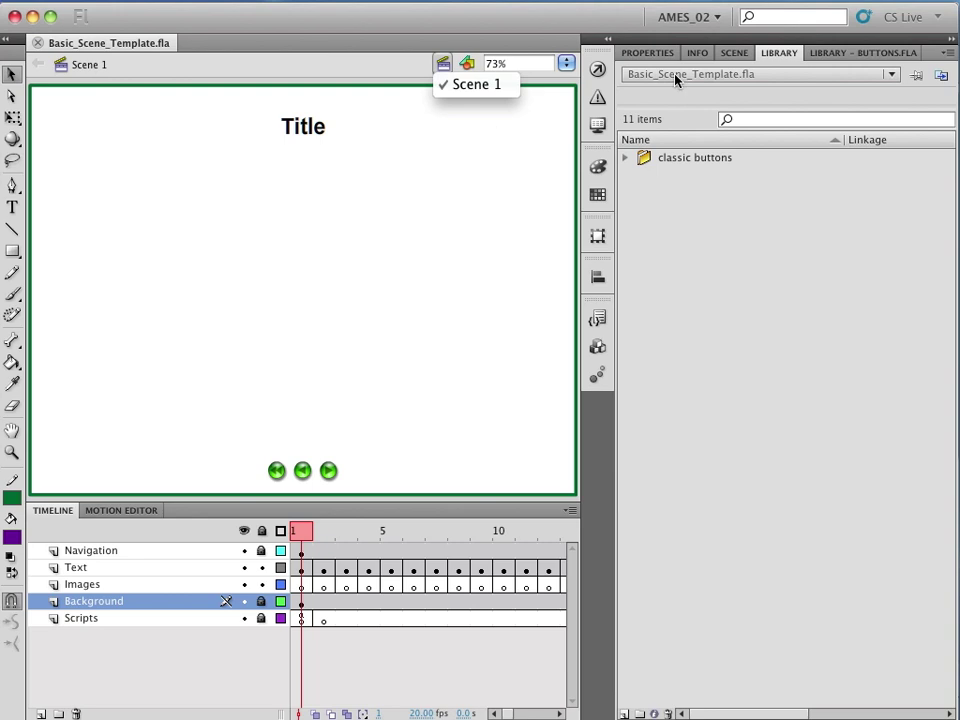
pyautogui.click(730, 56)
pyautogui.click(731, 57)
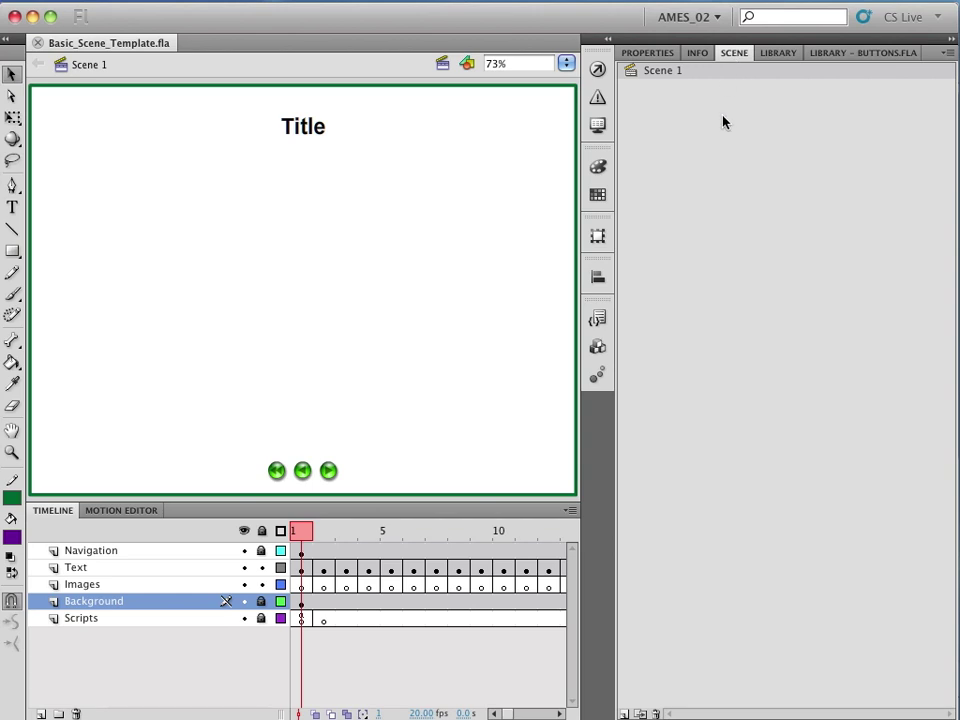
# Step: Rename Scene 1 to Lesson_1 in the Scene panel
pyautogui.doubleClick(675, 72)
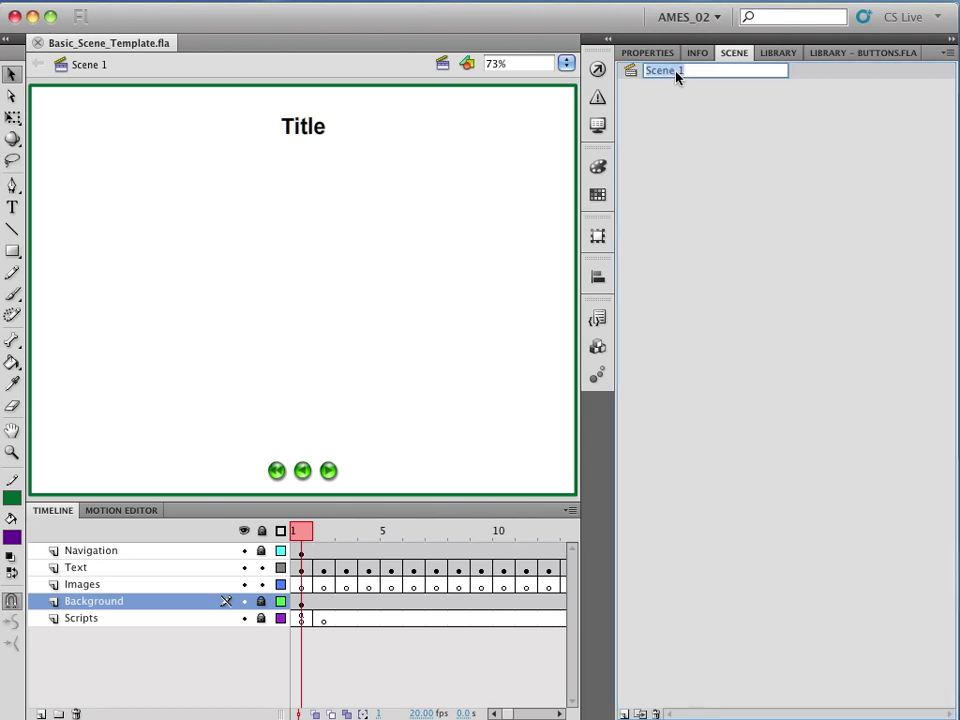
pyautogui.press('super+a')
pyautogui.write('Lesson_1')
pyautogui.click(676, 128)
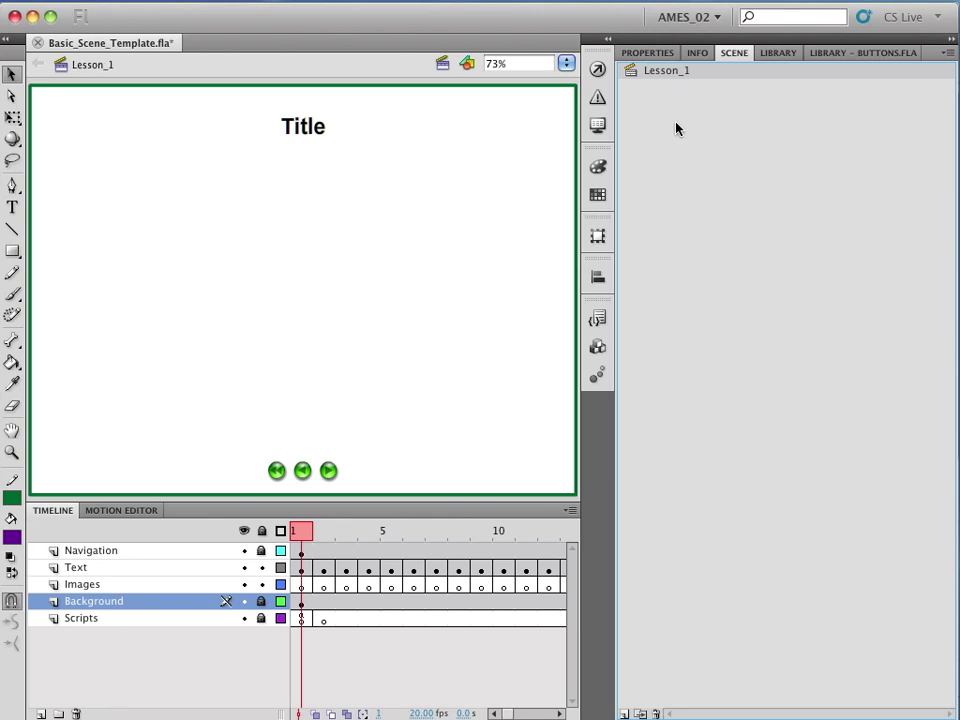
# Step: Add five new scenes, Scene 2 through Scene 6
pyautogui.click(624, 713)
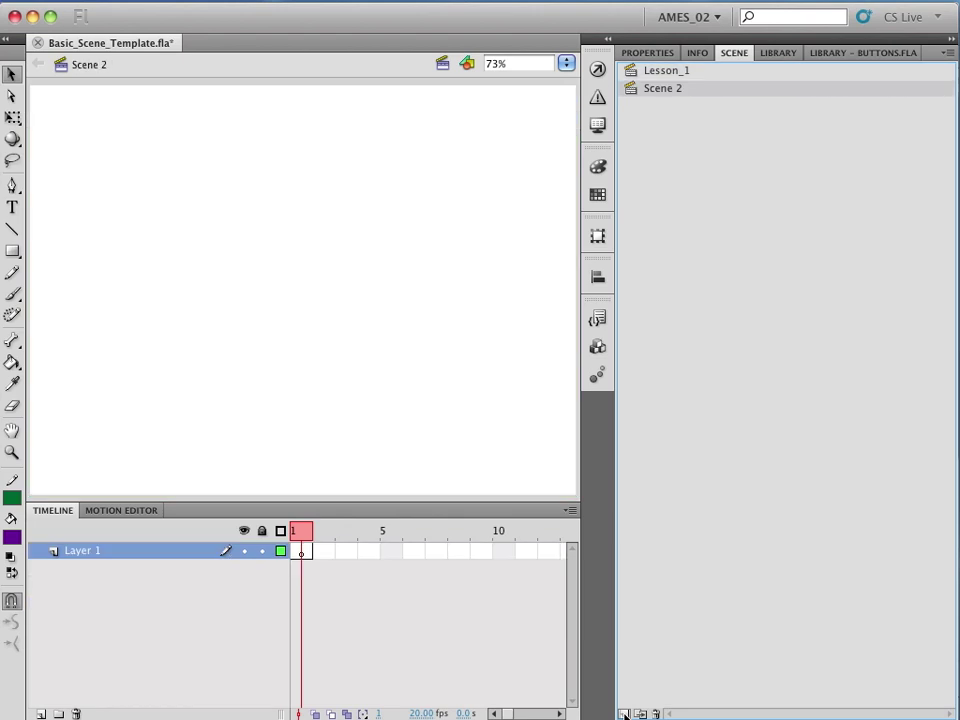
pyautogui.click(625, 713)
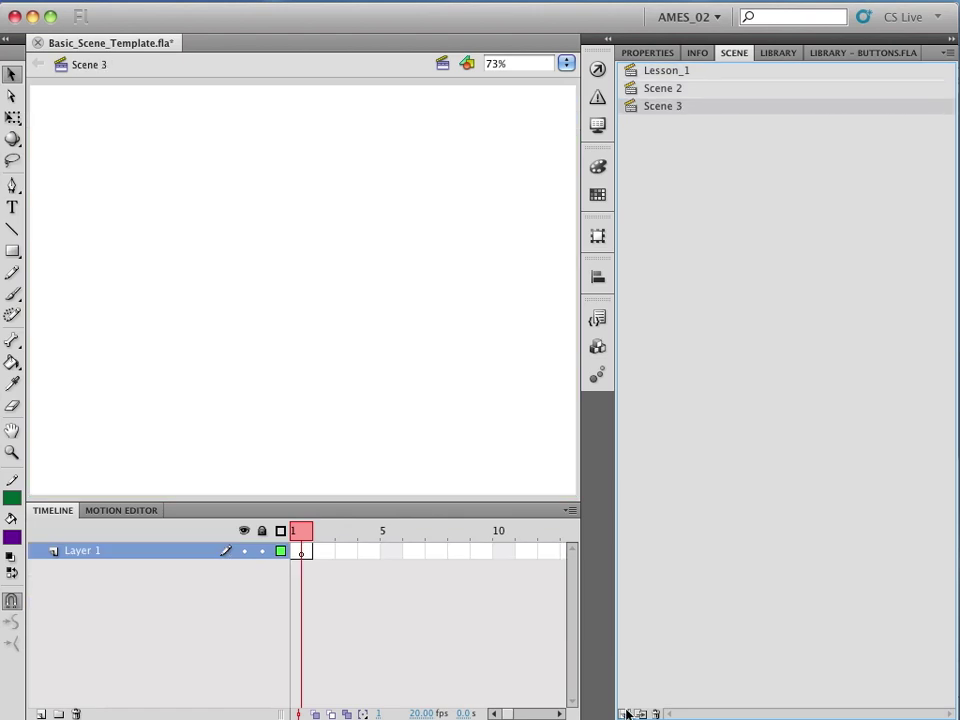
pyautogui.click(625, 713)
pyautogui.click(625, 713)
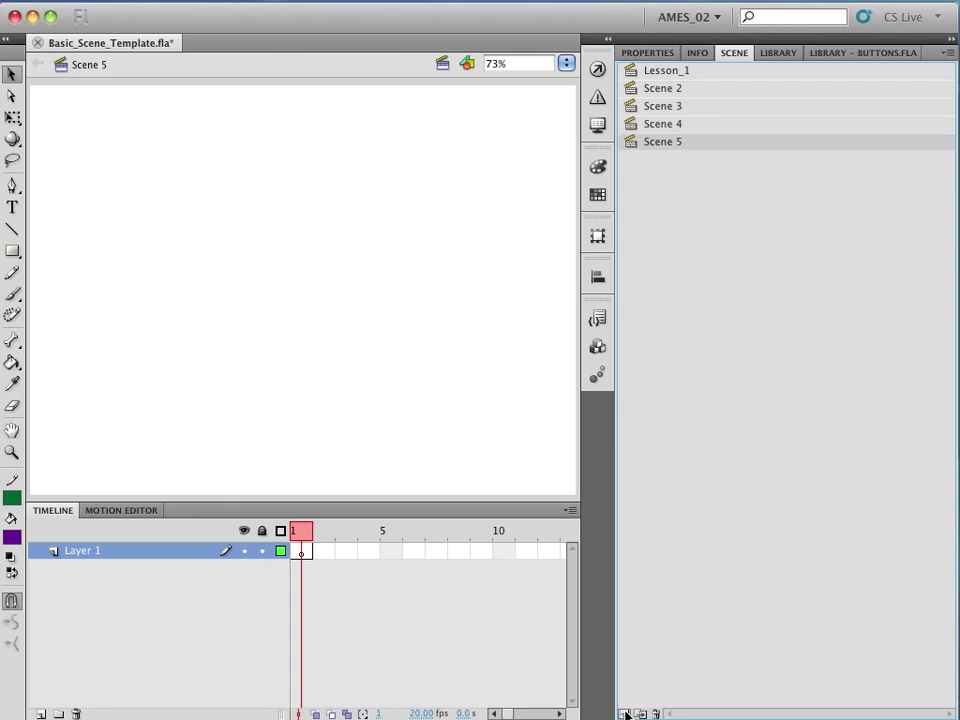
pyautogui.click(625, 713)
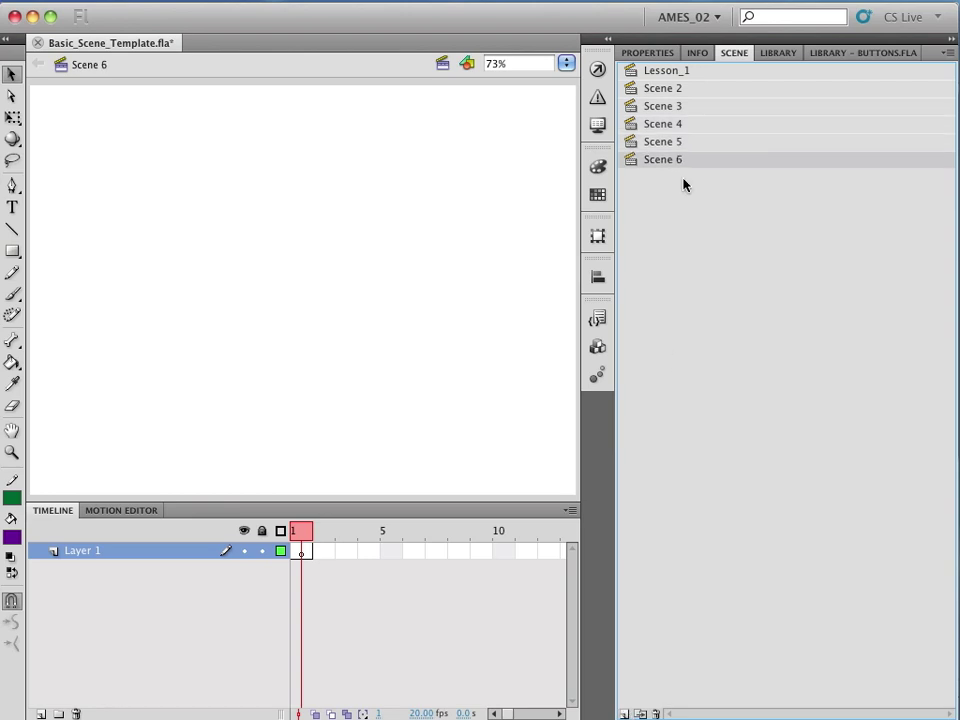
# Step: Rename Scene 2, move it above Lesson_1, and name it Welcome
pyautogui.click(677, 89)
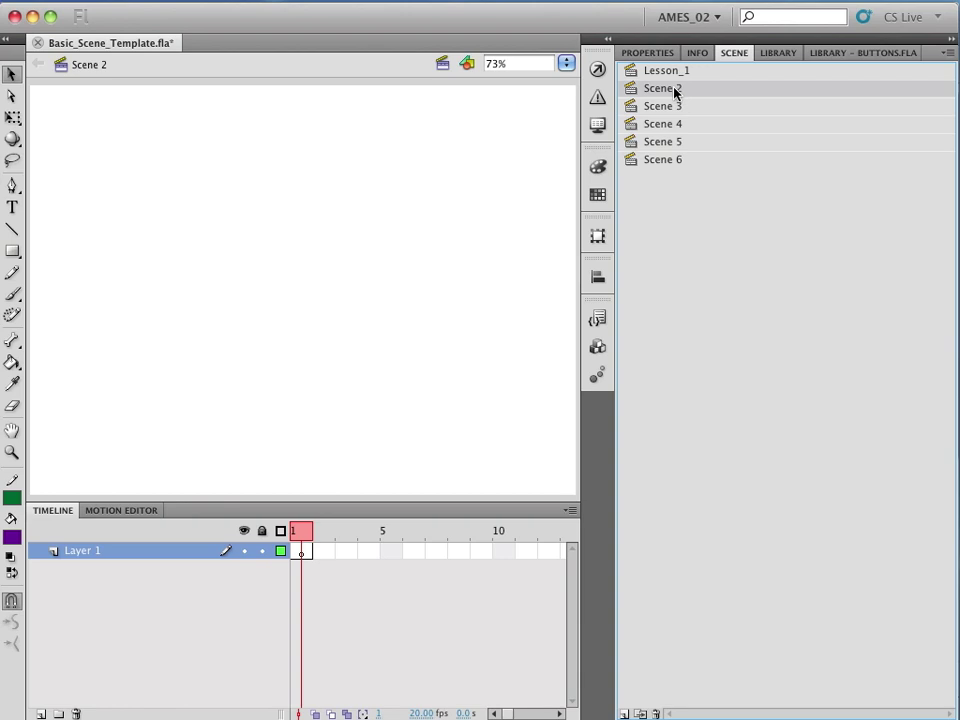
pyautogui.doubleClick(675, 90)
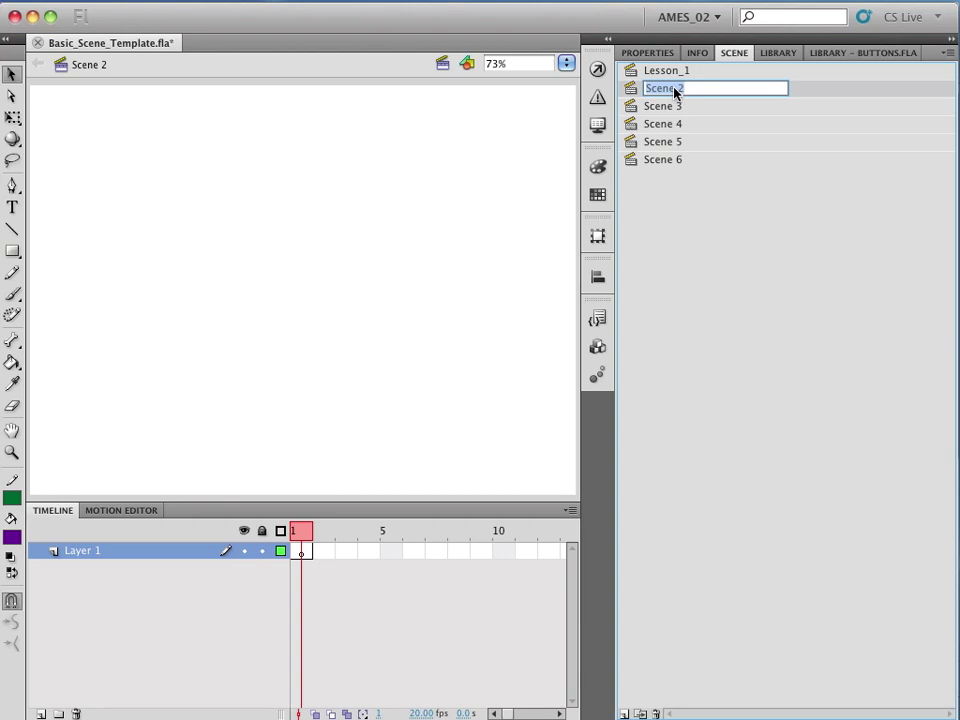
pyautogui.write('Title')
pyautogui.press('Return')
pyautogui.moveTo(656, 90); pyautogui.dragTo(656, 72)
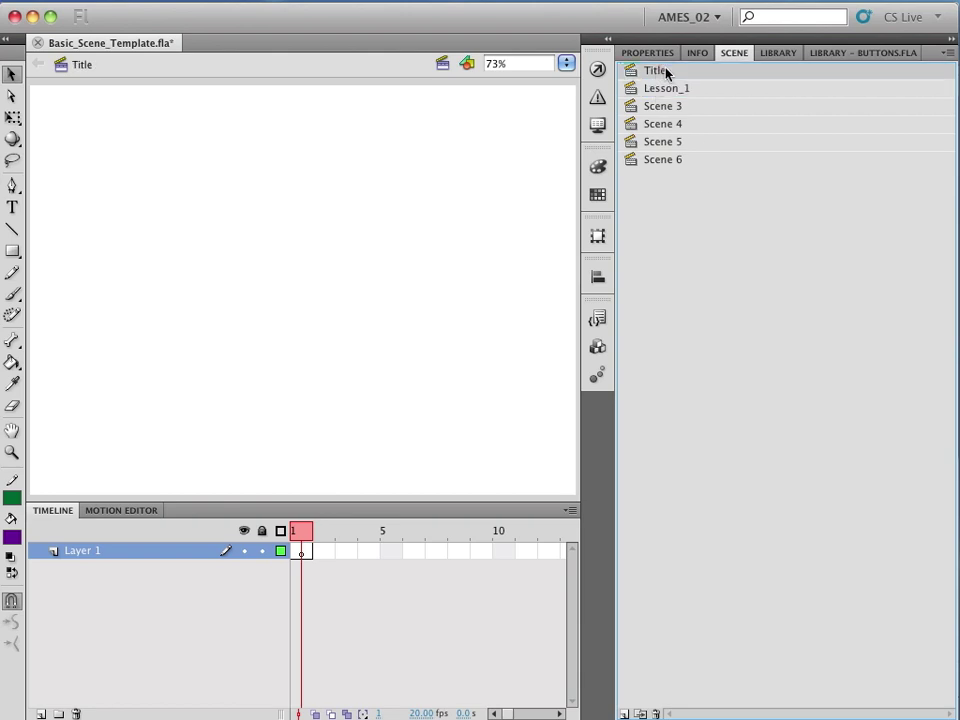
pyautogui.doubleClick(670, 71)
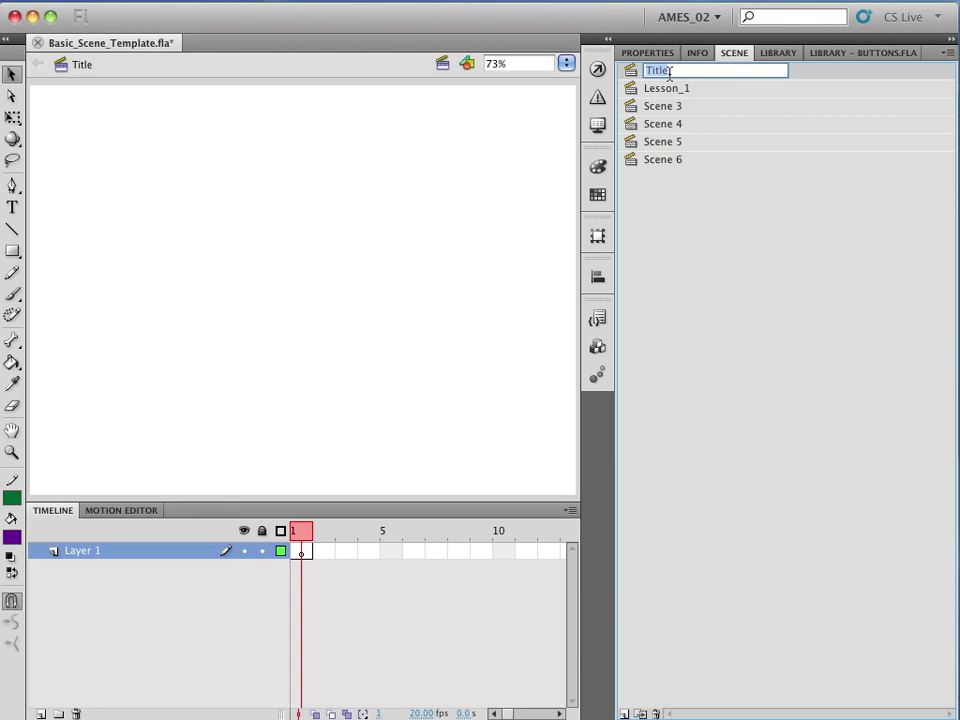
pyautogui.write('Welcome')
pyautogui.press('Return')
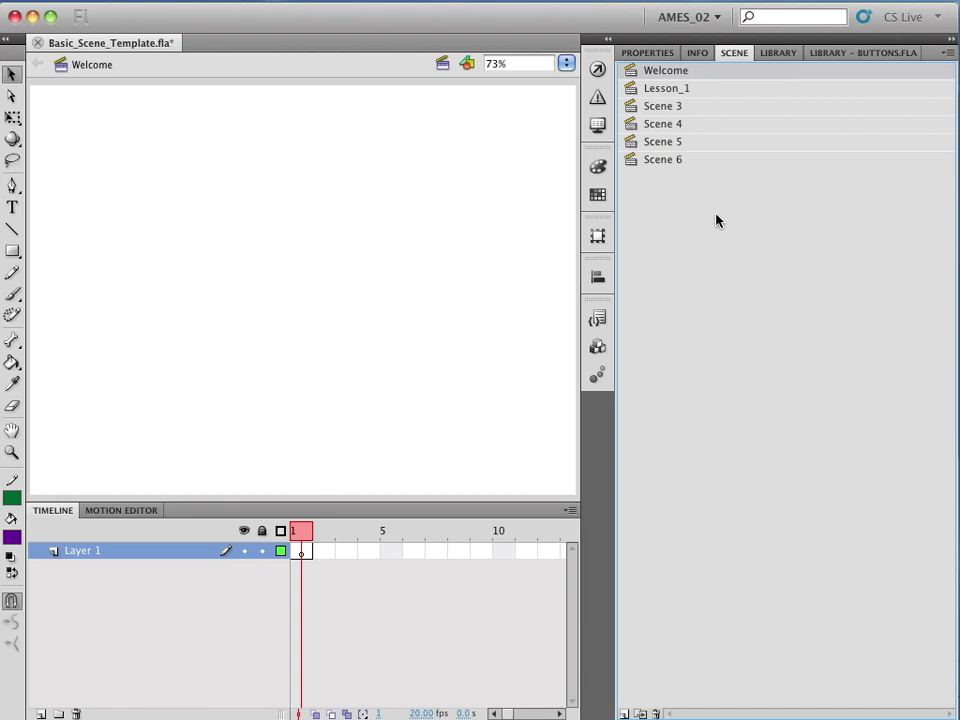
# Step: Rename Scene 6 to Contents_Menu and move it directly below Welcome
pyautogui.click(675, 161)
pyautogui.click(674, 161)
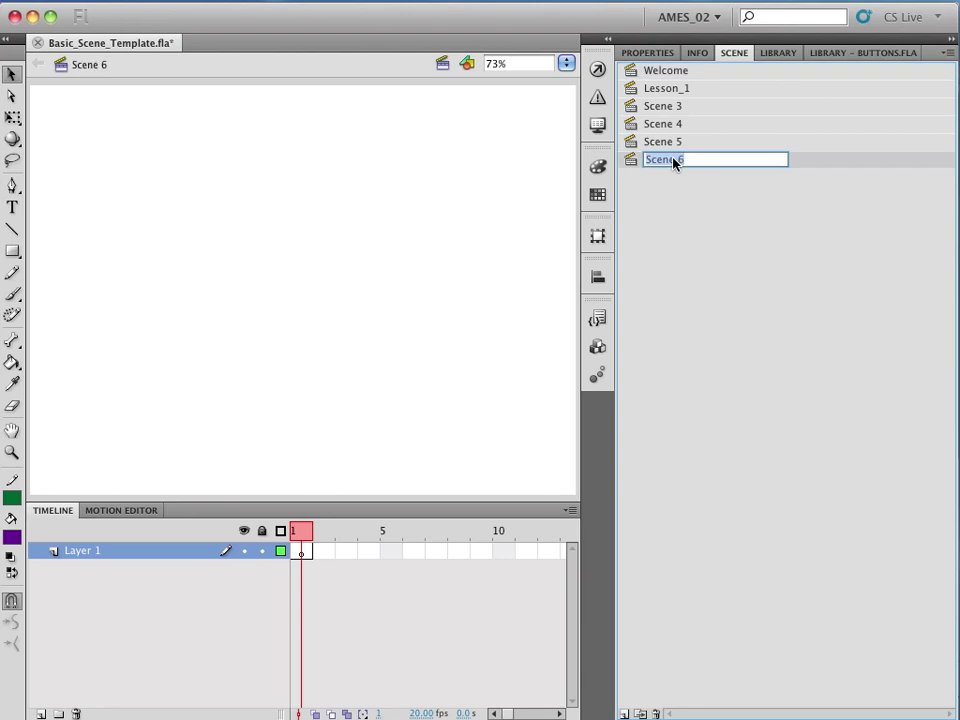
pyautogui.write('Menu')
pyautogui.write('Contents')
pyautogui.write('_')
pyautogui.click(677, 202)
pyautogui.moveTo(675, 165); pyautogui.dragTo(671, 88)
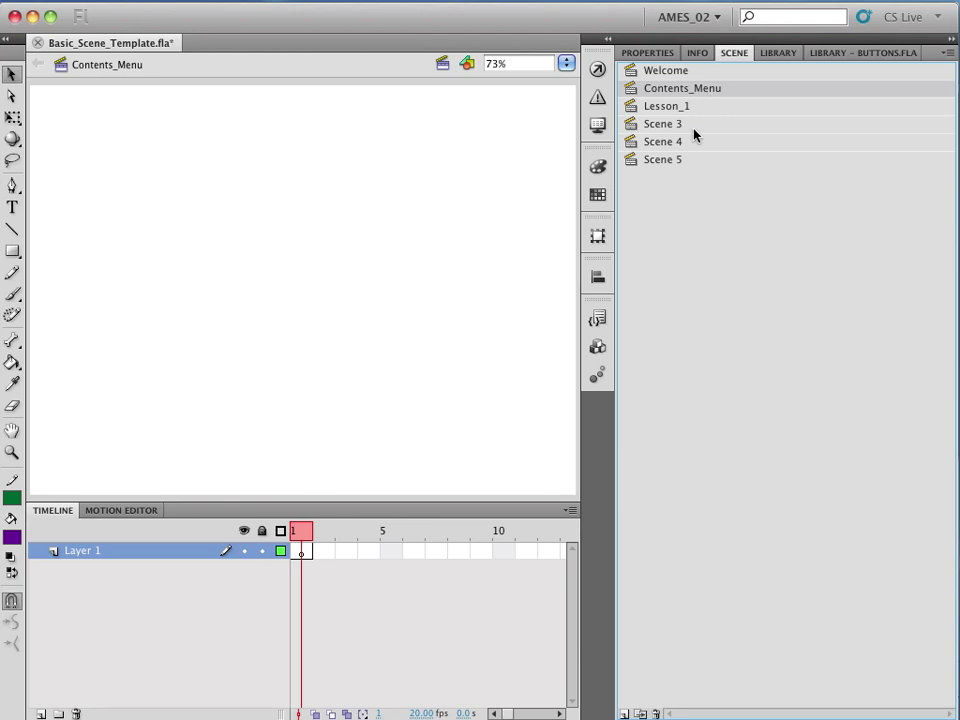
# Step: Rename Scene 3 to Lesson_2
pyautogui.doubleClick(675, 124)
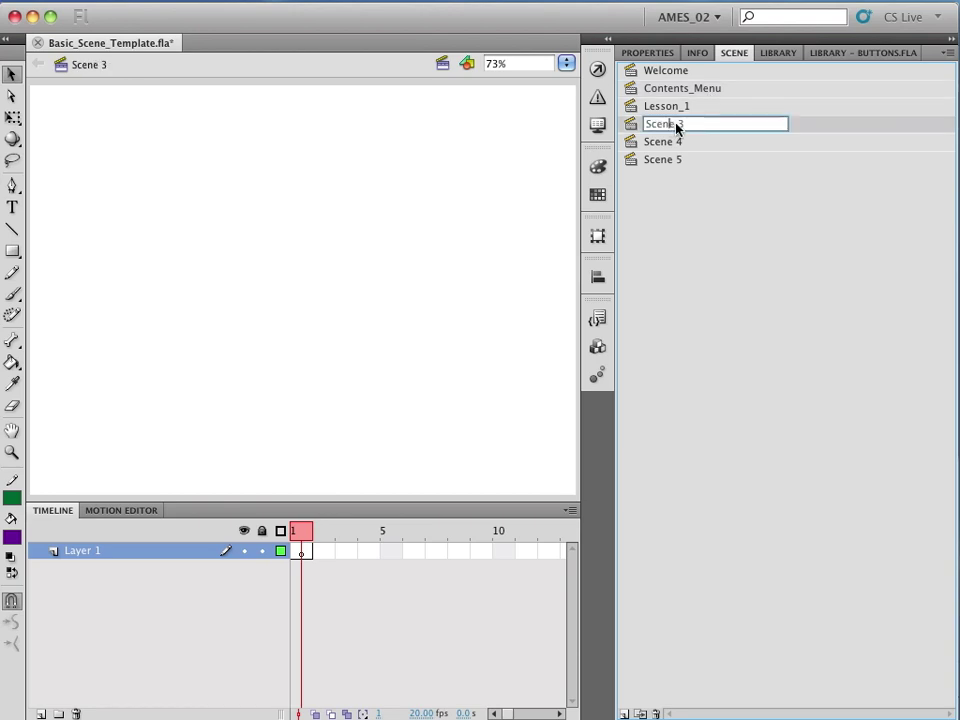
pyautogui.press('super+a')
pyautogui.write('Lesson_2')
# Step: Confirm Lesson_2 and rename Scene 4 to Quiz_Review
pyautogui.click(673, 208)
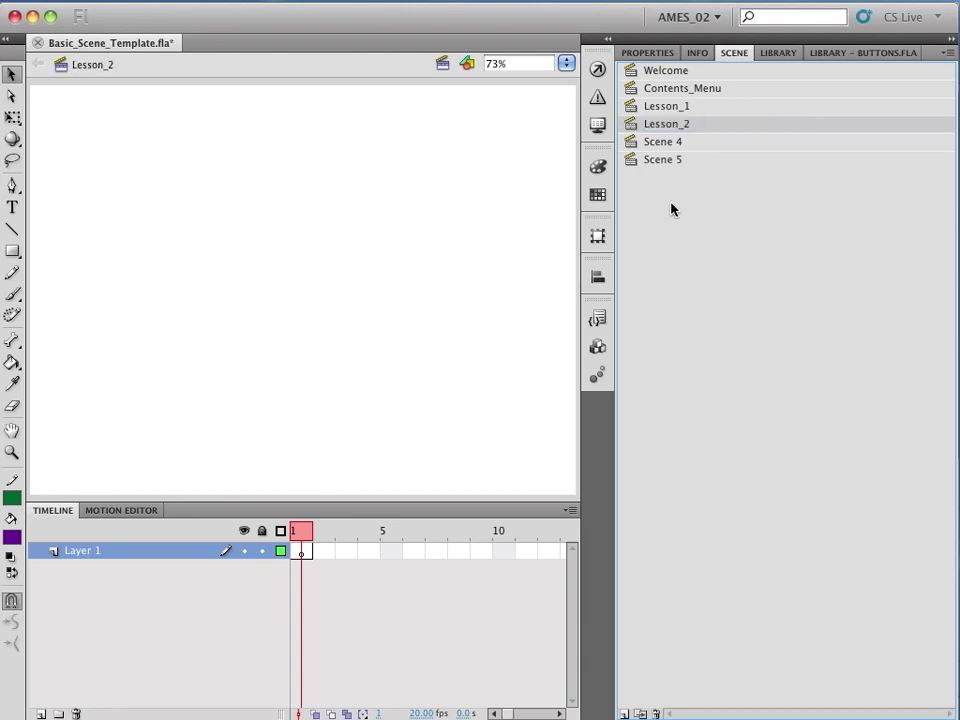
pyautogui.click(667, 148)
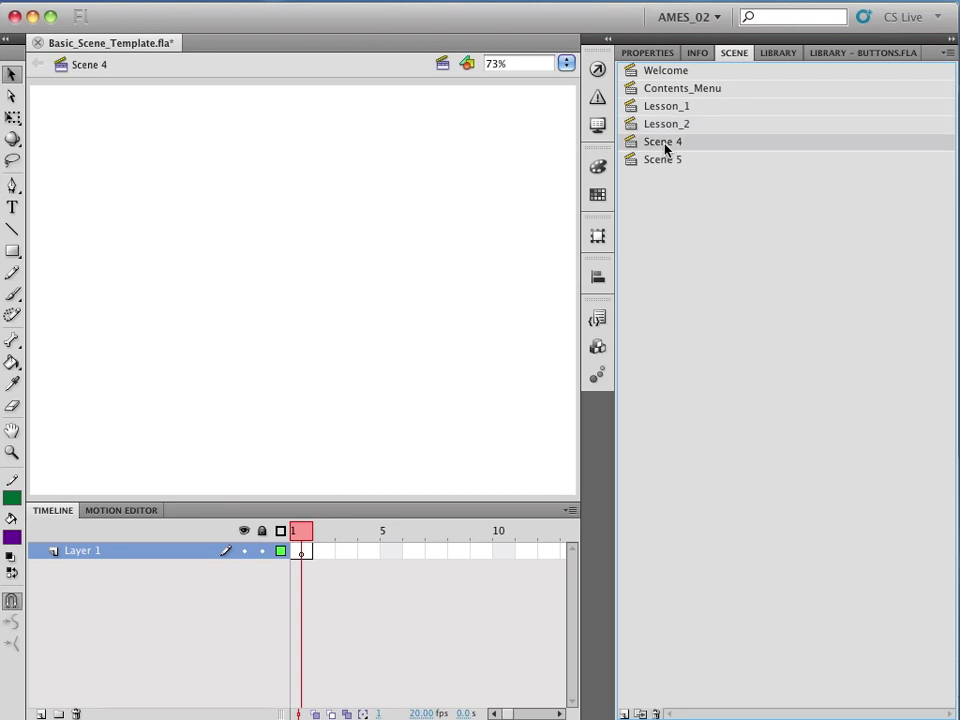
pyautogui.doubleClick(667, 148)
pyautogui.click(684, 143)
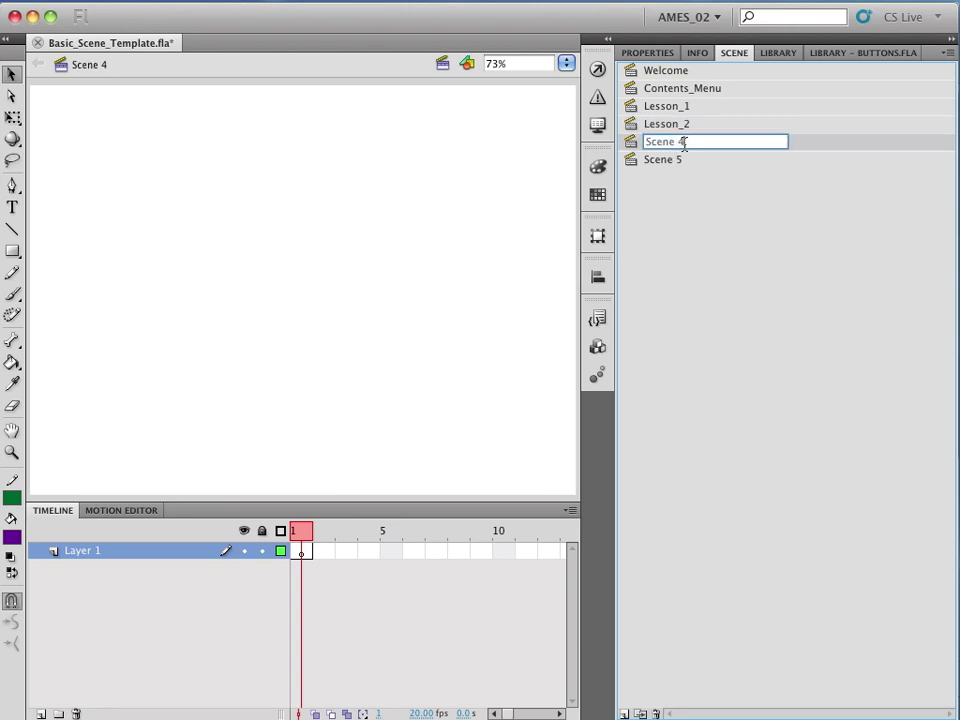
pyautogui.moveTo(684, 143); pyautogui.dragTo(644, 143)
pyautogui.write('Quiz_Review')
pyautogui.press('Return')
# Step: Rename Scene 5 to Info_Credits
pyautogui.click(671, 160)
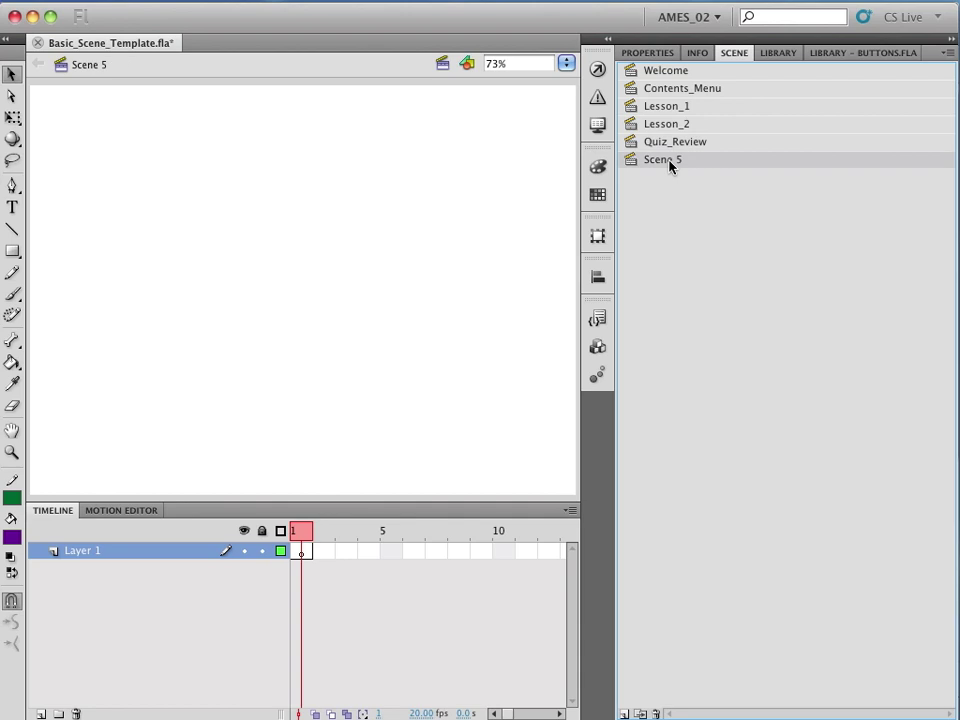
pyautogui.doubleClick(671, 161)
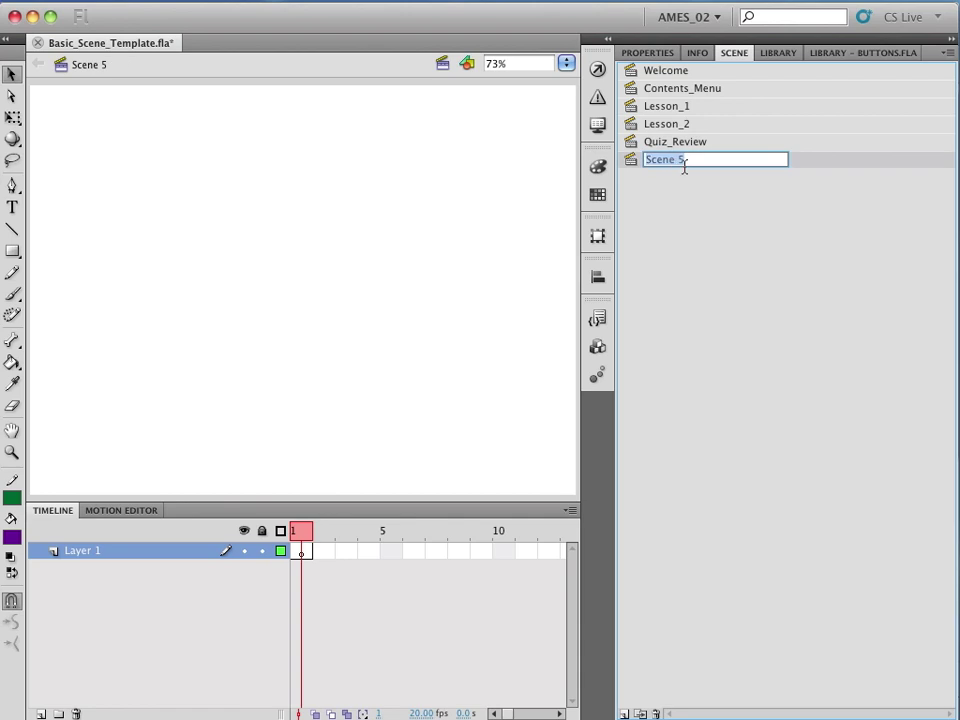
pyautogui.write('C')
pyautogui.press('BackSpace')
pyautogui.write('Info_Credits')
pyautogui.press('Return')
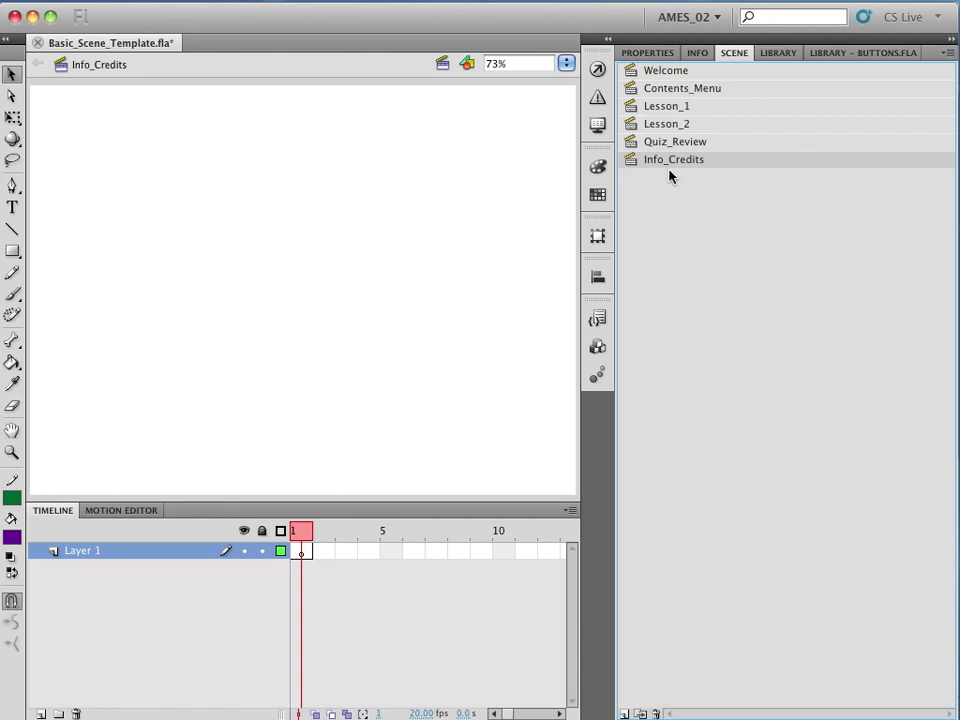
# Step: Switch to the Welcome scene and check the Edit Scene list without changing scenes
pyautogui.click(663, 72)
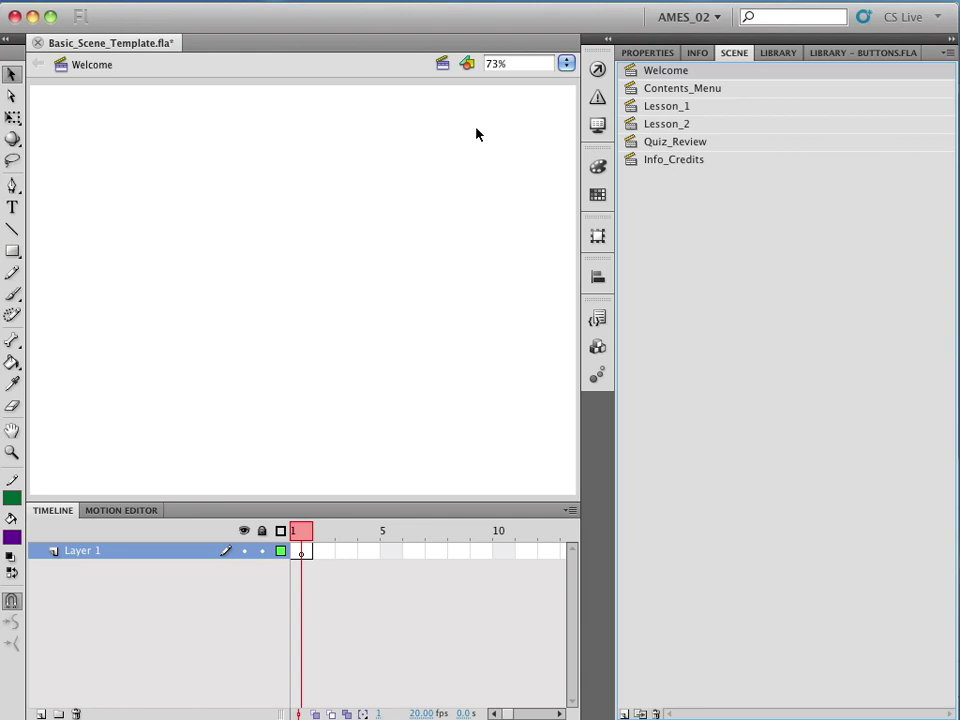
pyautogui.click(443, 65)
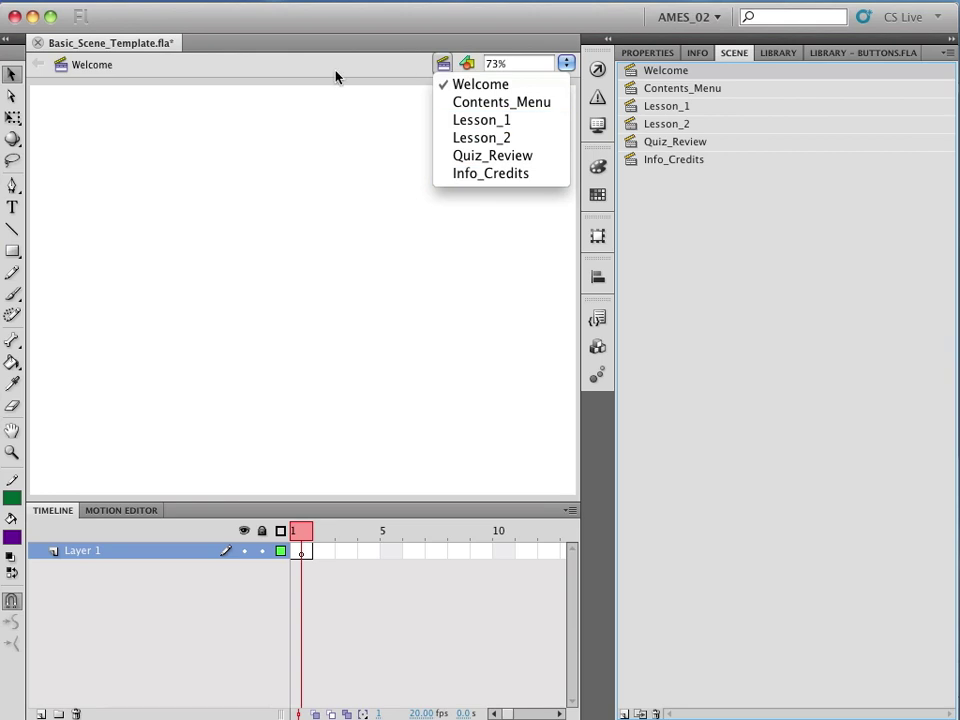
pyautogui.click(98, 69)
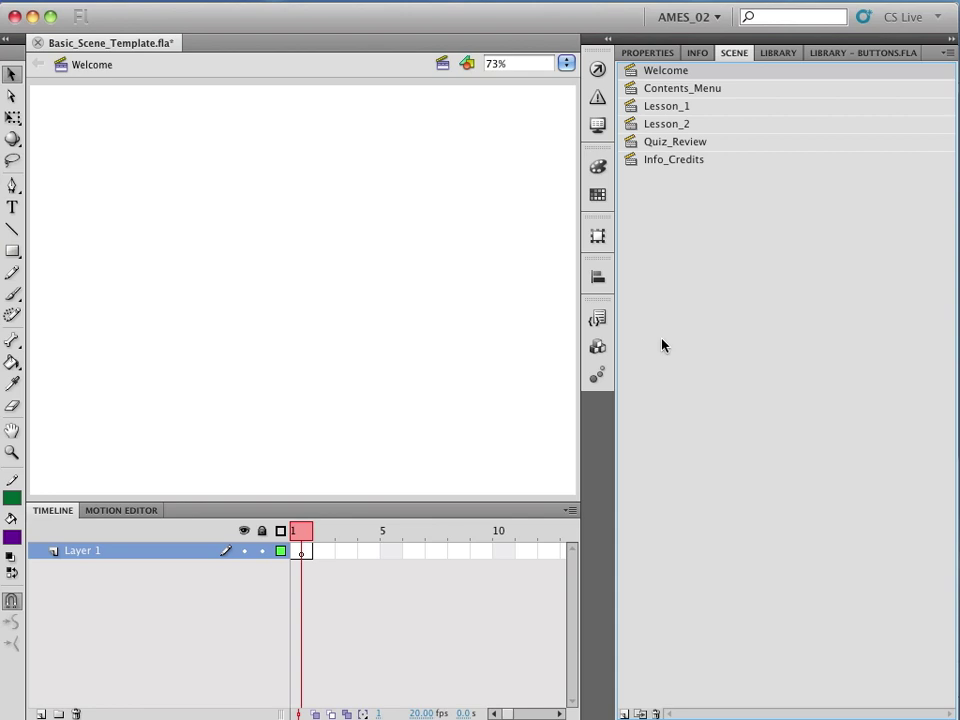
# Step: Step through Lesson_1, Contents_Menu, Lesson_2, Quiz_Review and Info_Credits, then return to Welcome
pyautogui.click(668, 107)
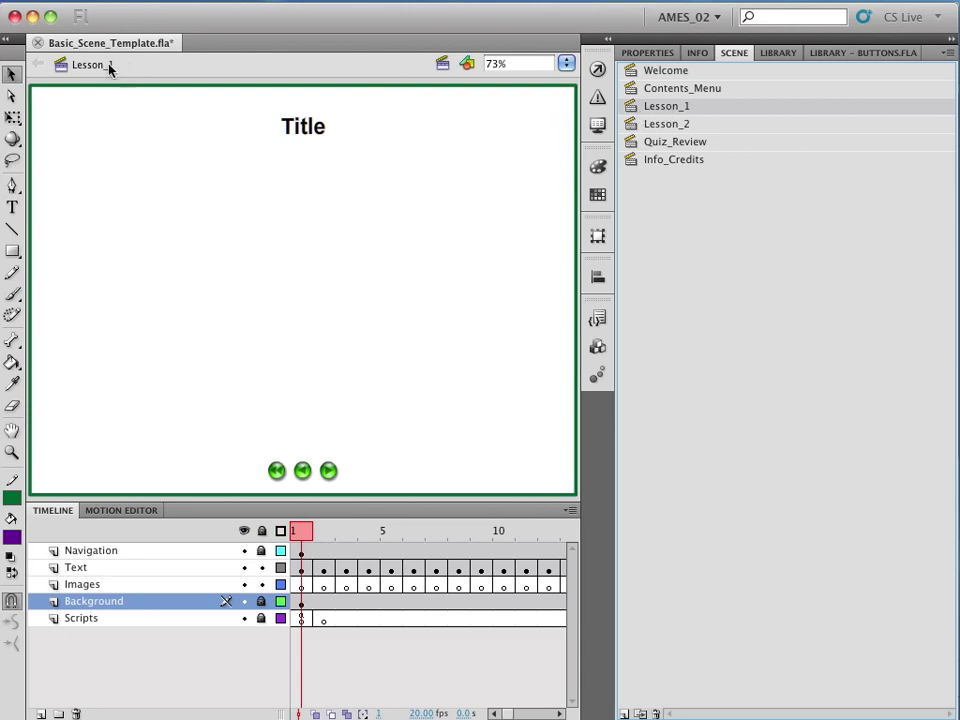
pyautogui.click(440, 64)
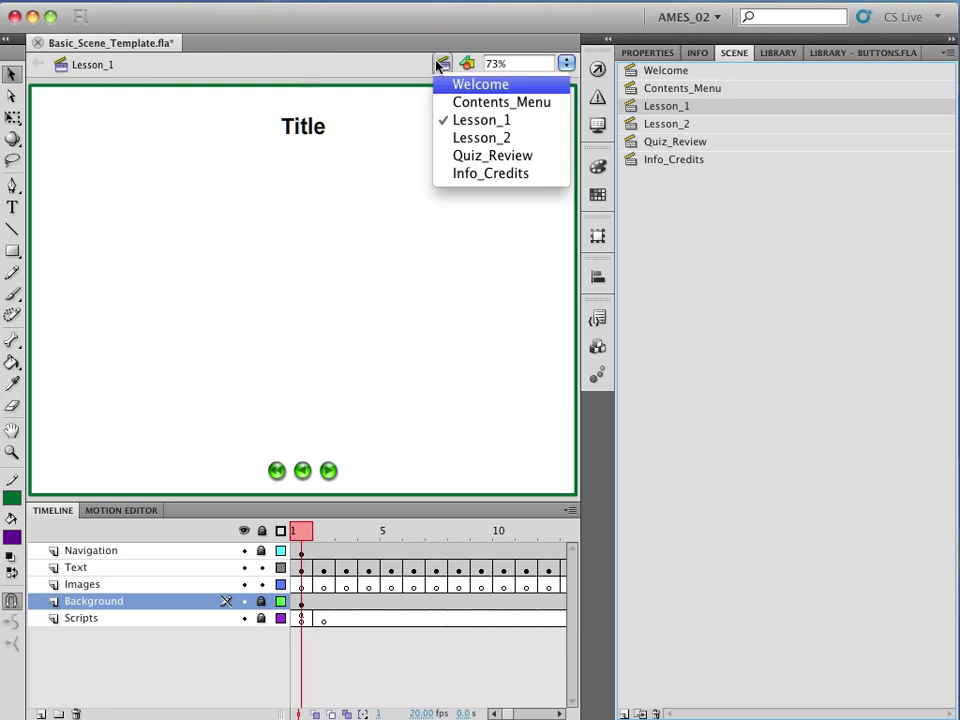
pyautogui.click(394, 255)
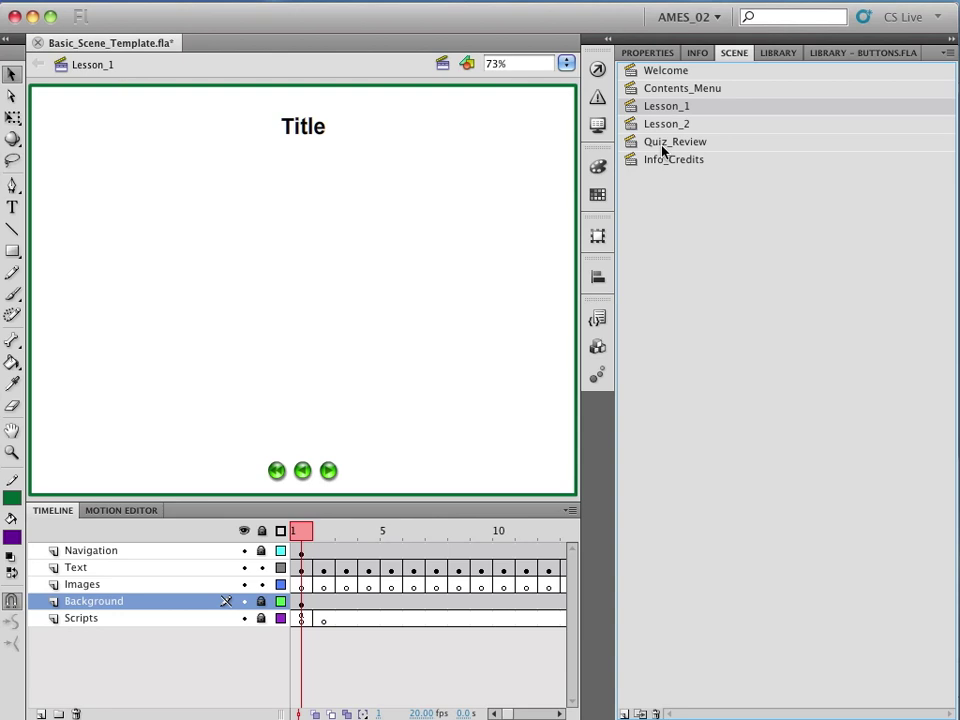
pyautogui.click(669, 90)
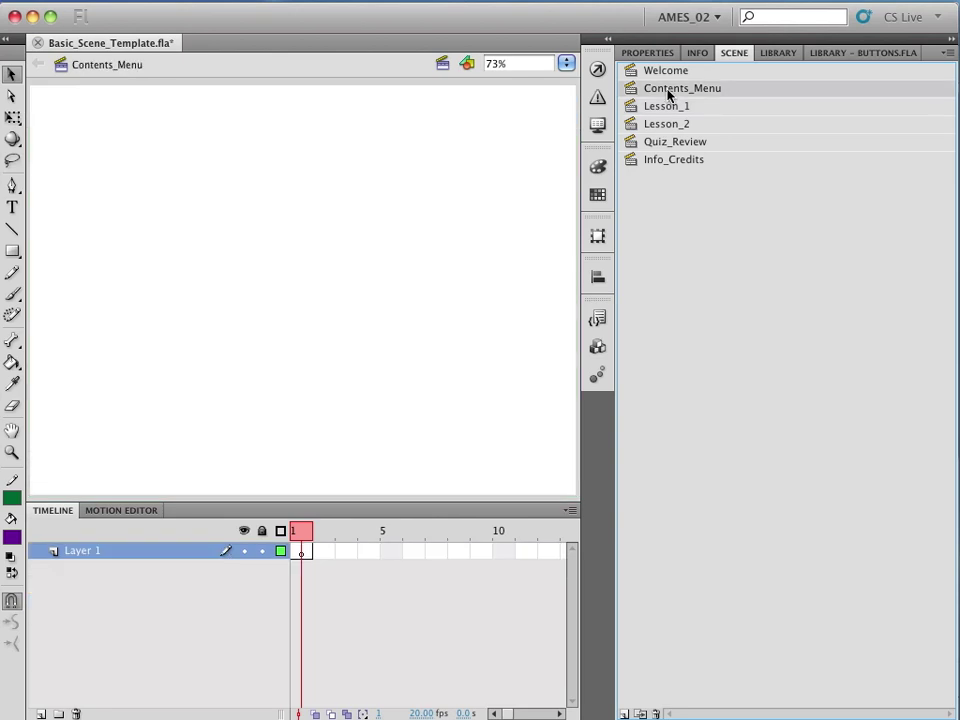
pyautogui.click(668, 126)
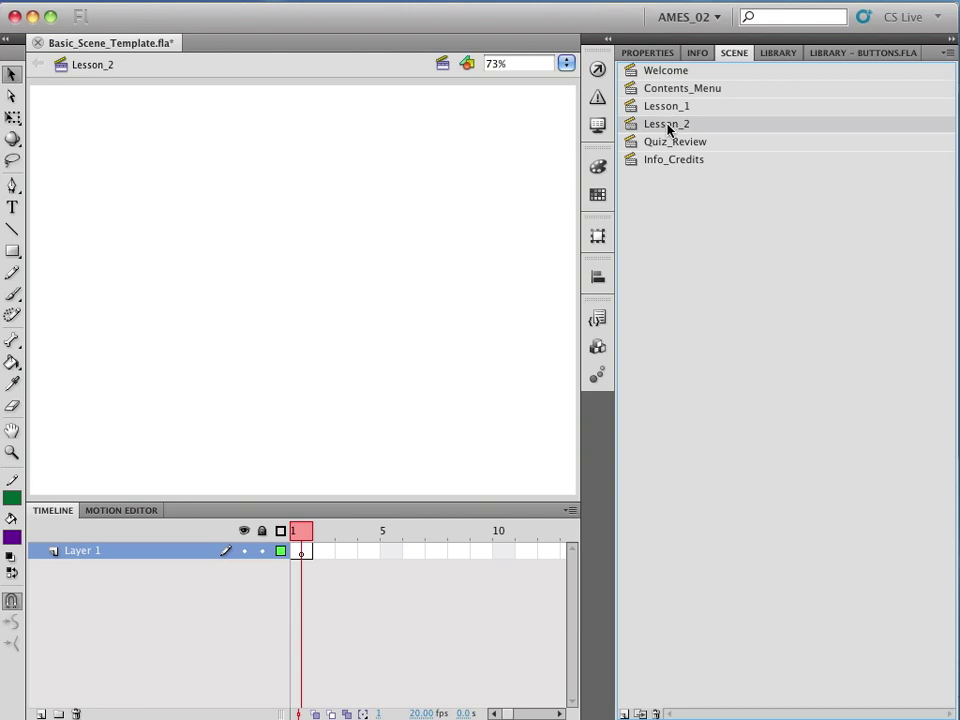
pyautogui.click(670, 143)
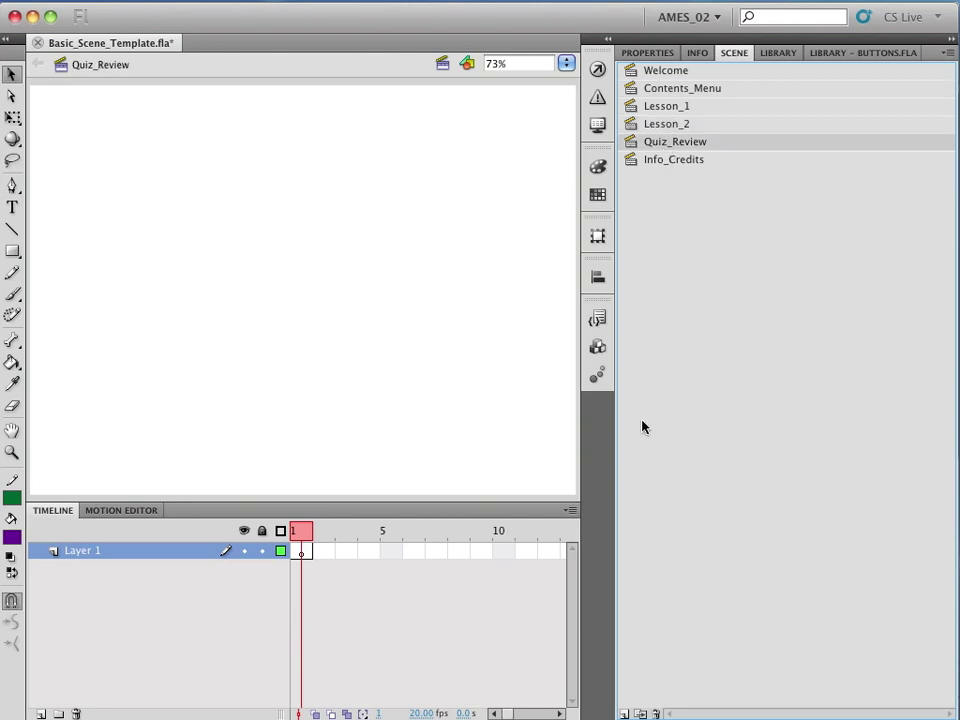
pyautogui.click(675, 162)
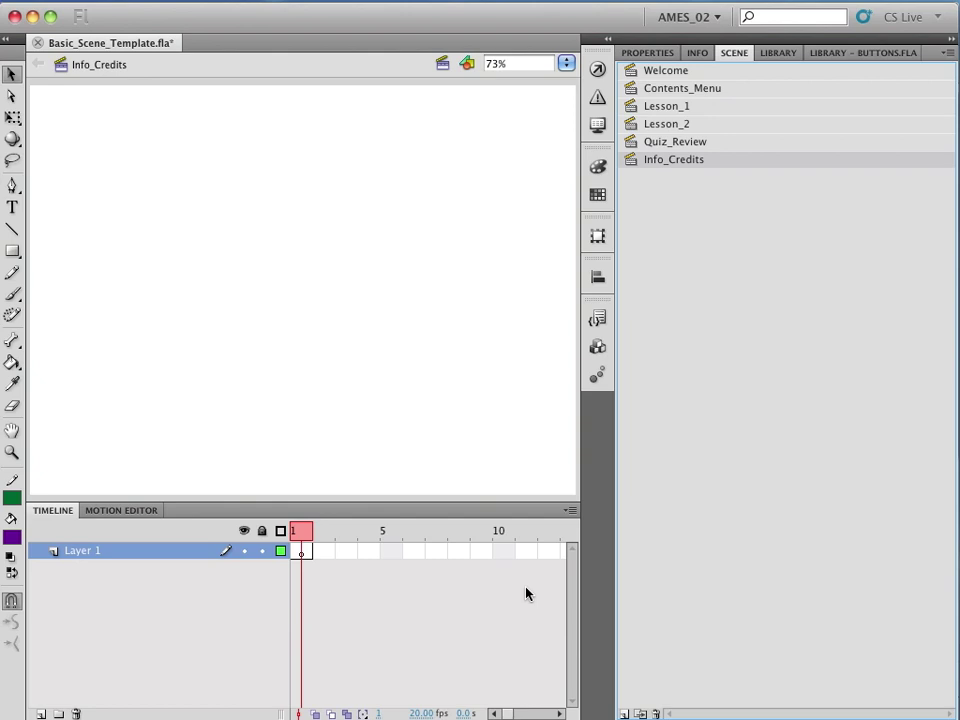
pyautogui.click(666, 72)
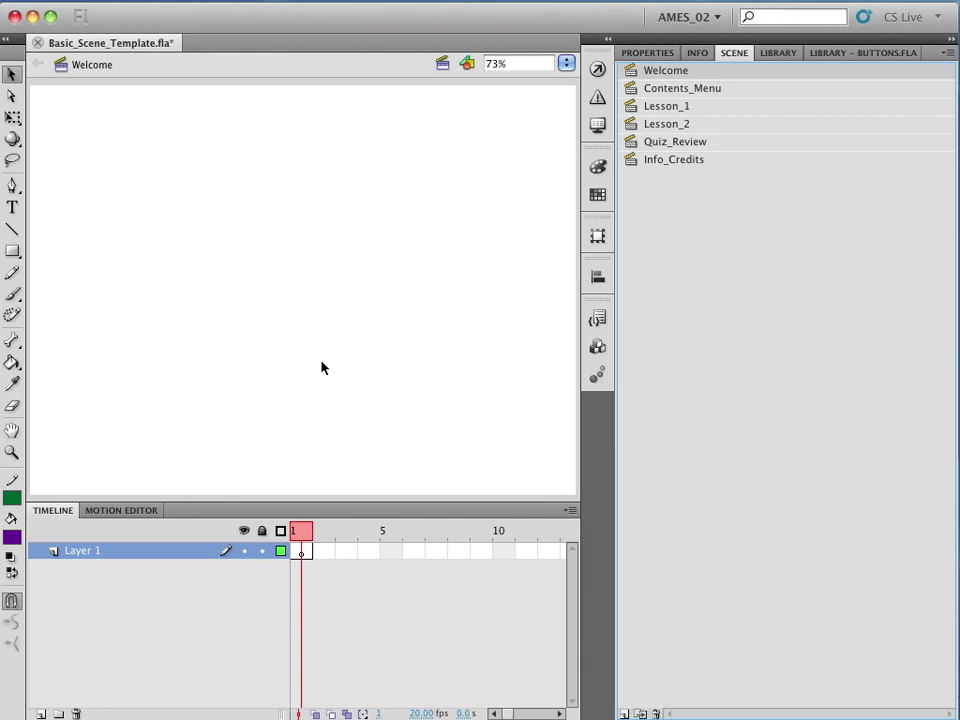
# Step: Type a 'Welcome' text title on the stage and enlarge it to 83 pt
pyautogui.click(13, 210)
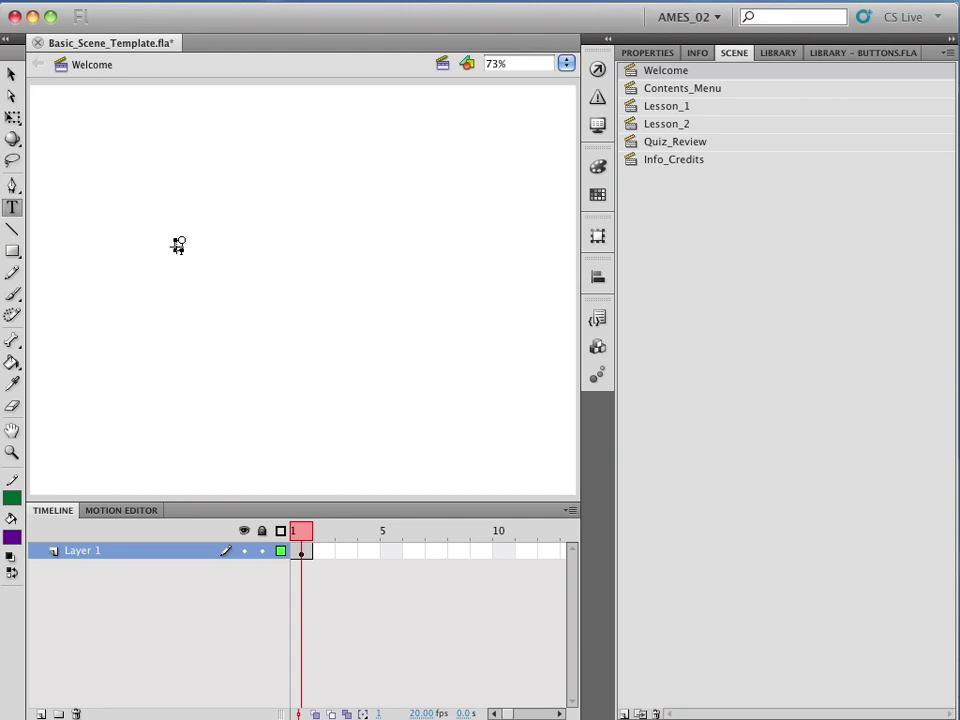
pyautogui.write('Welcome')
pyautogui.click(645, 52)
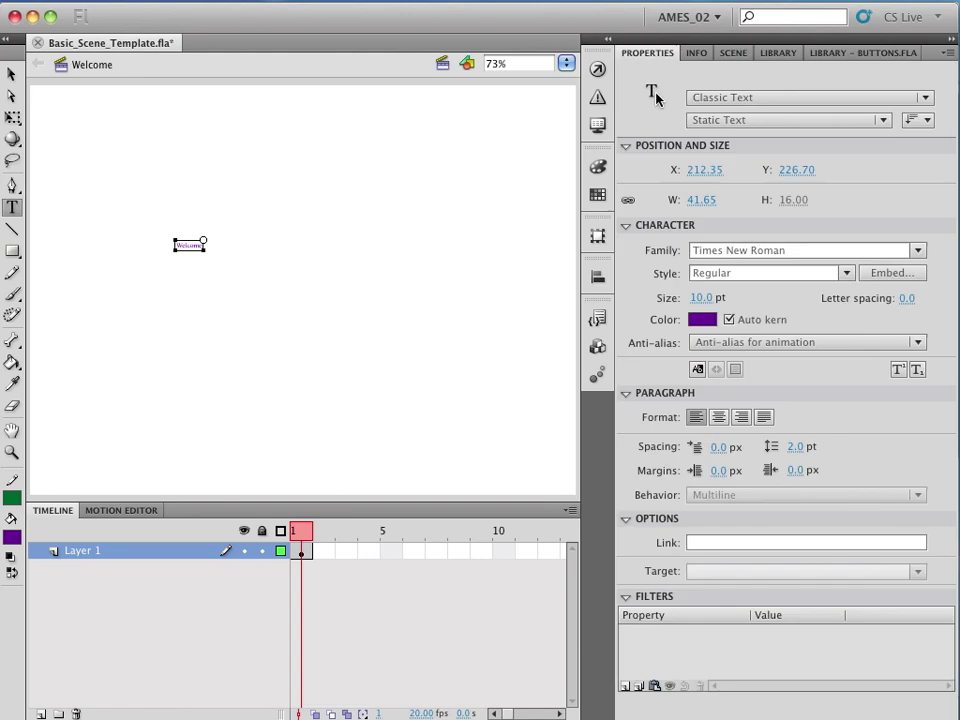
pyautogui.click(703, 297)
pyautogui.write('47')
pyautogui.press('Return')
pyautogui.doubleClick(187, 246)
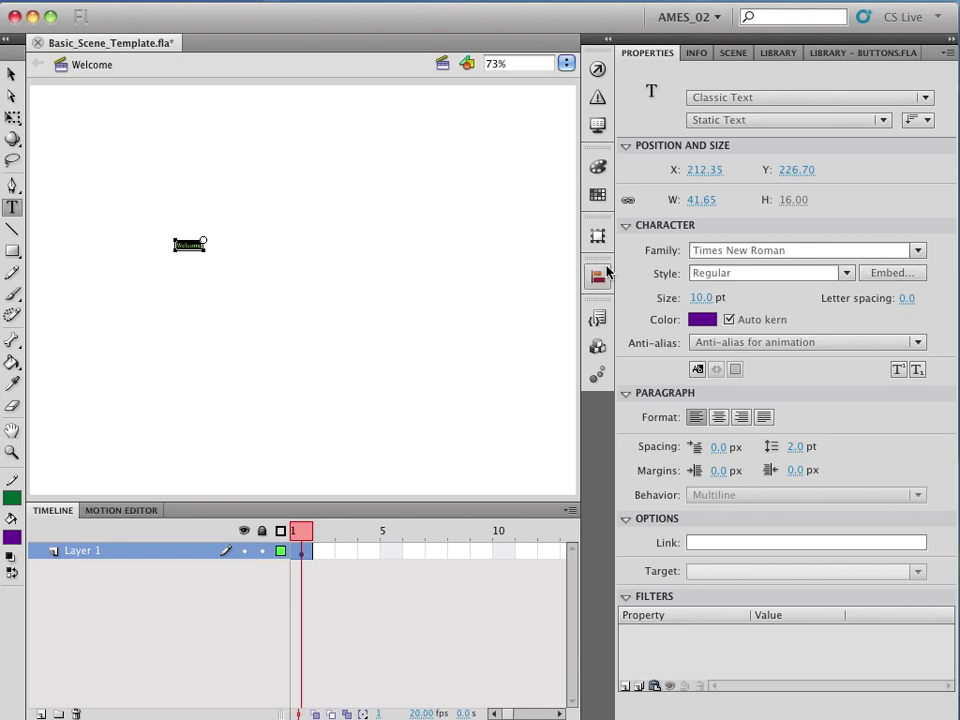
pyautogui.moveTo(702, 300); pyautogui.dragTo(769, 298)
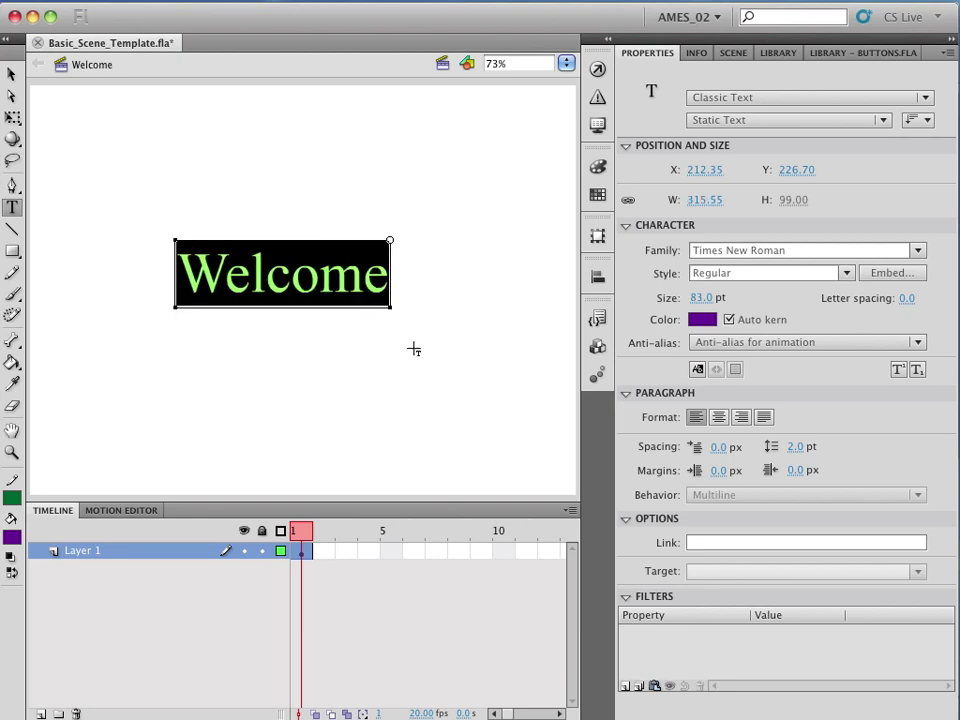
pyautogui.press('Escape')
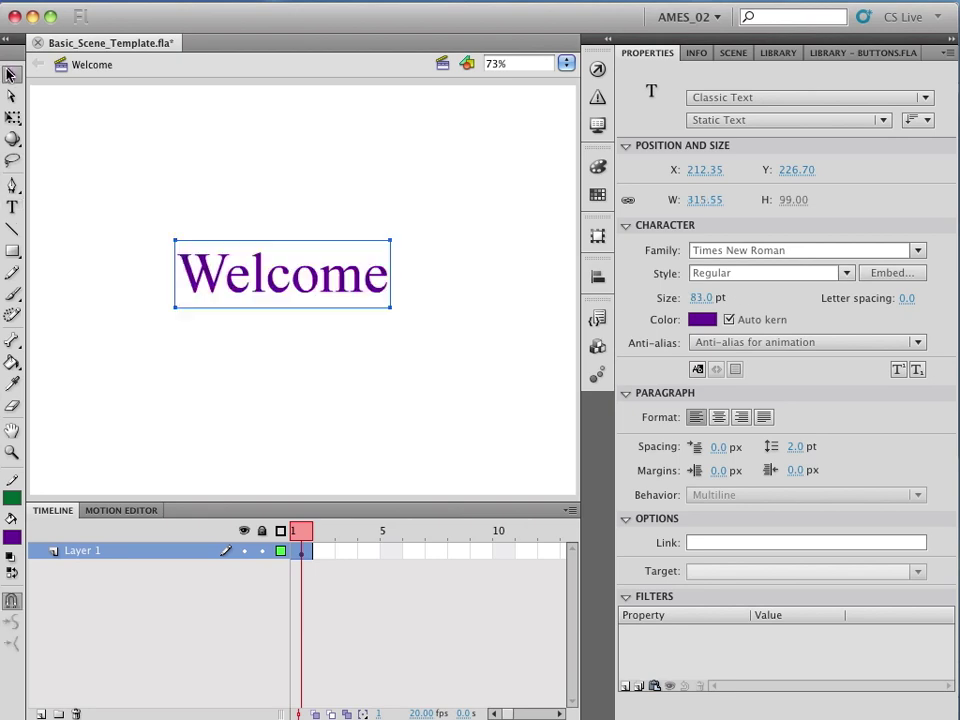
pyautogui.click(212, 376)
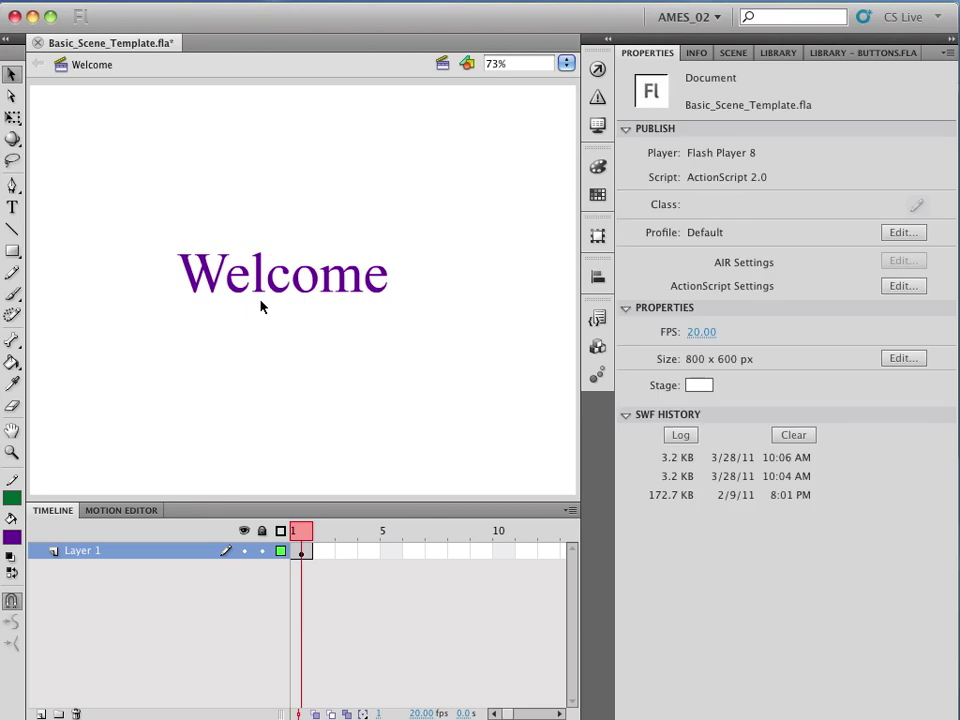
# Step: Colour the Welcome text dark navy #000066
pyautogui.click(259, 274)
pyautogui.doubleClick(259, 274)
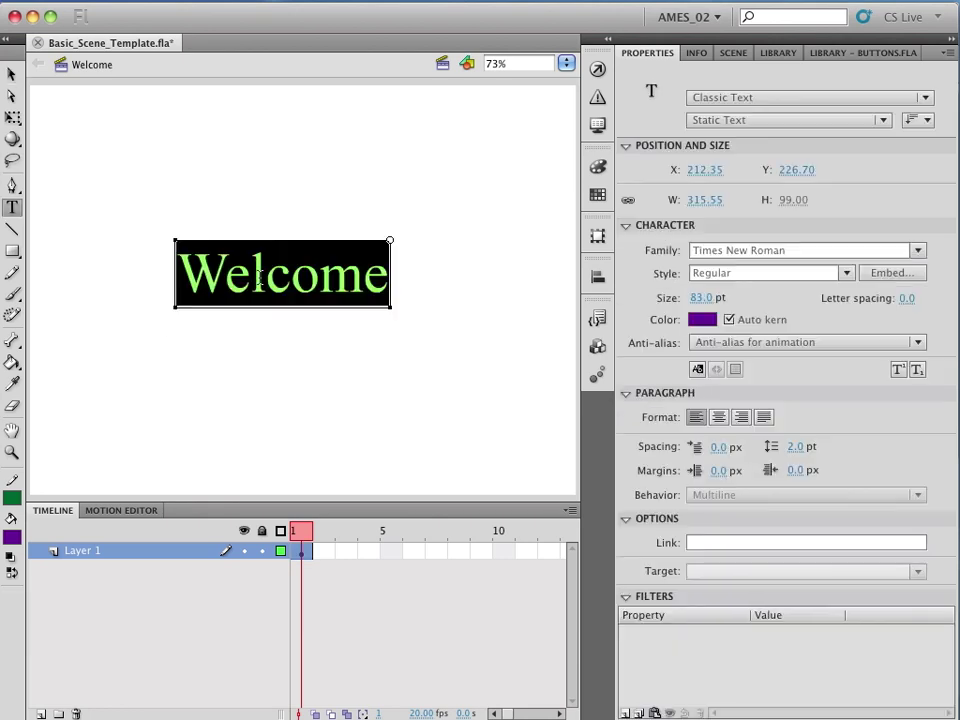
pyautogui.click(12, 539)
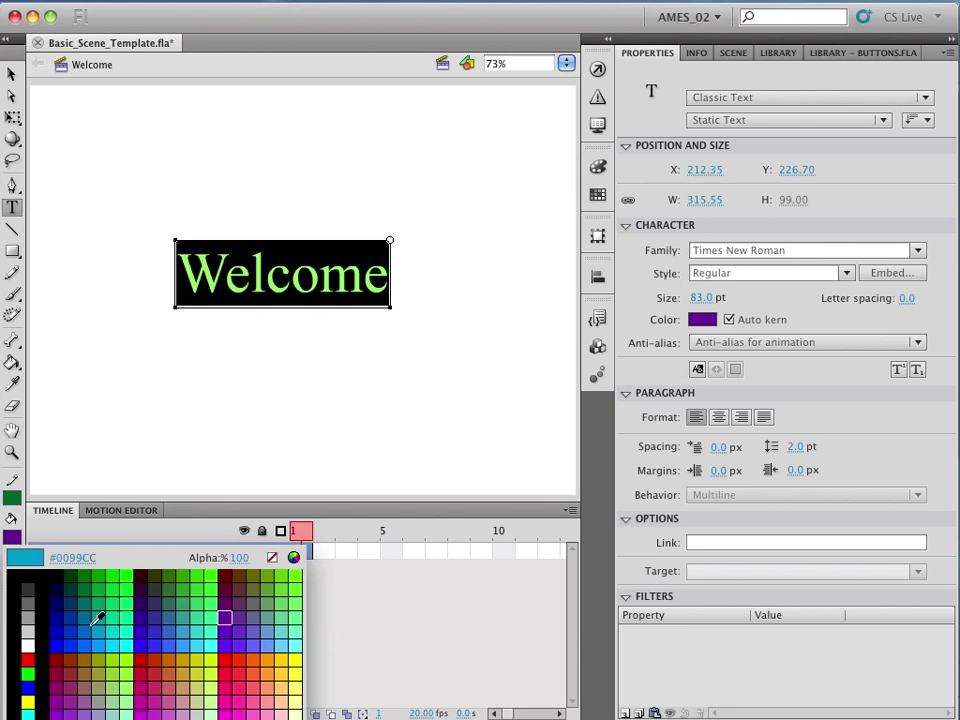
pyautogui.click(150, 612)
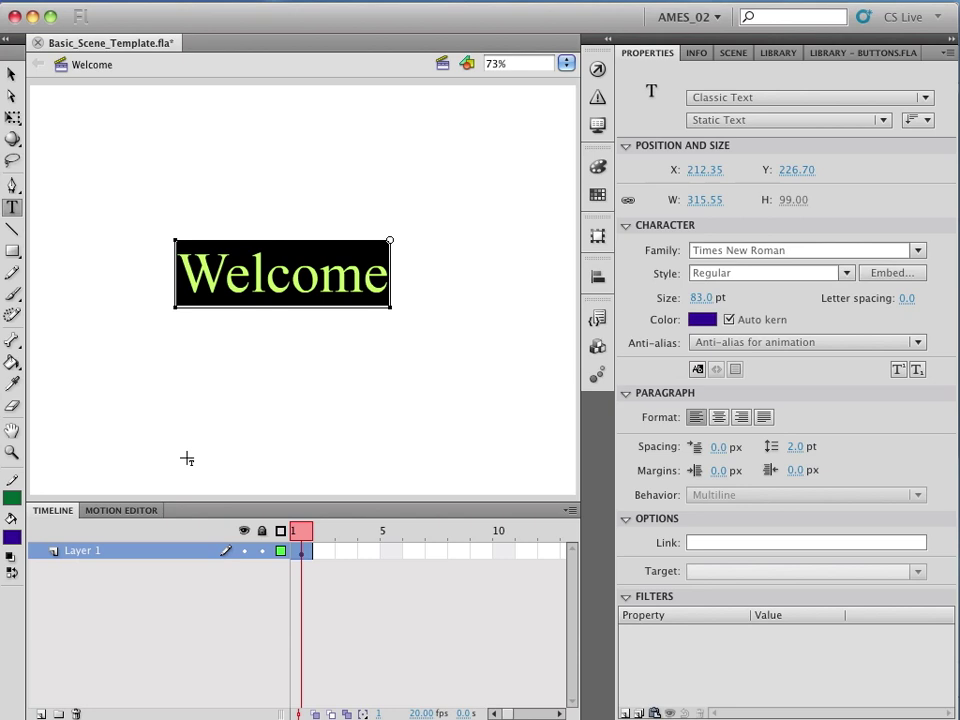
pyautogui.click(12, 76)
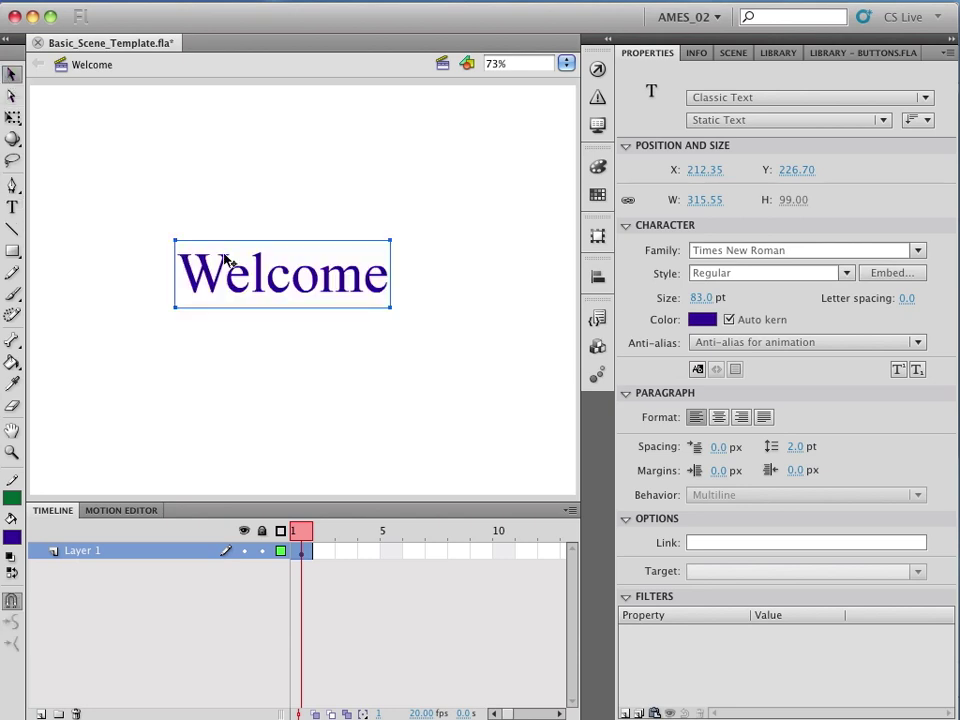
pyautogui.doubleClick(242, 291)
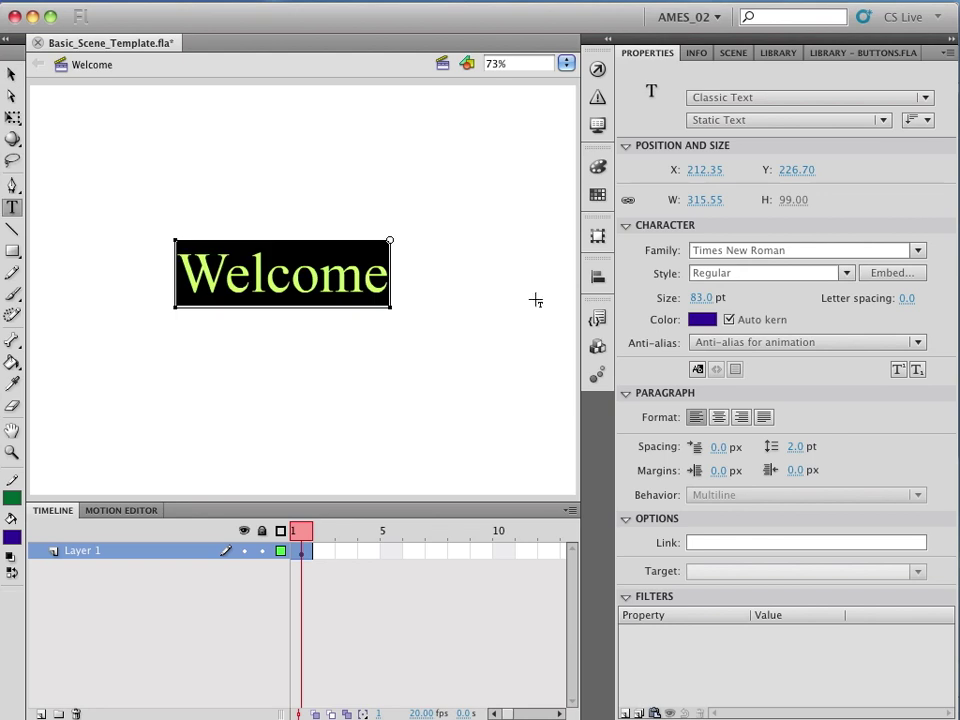
pyautogui.click(703, 320)
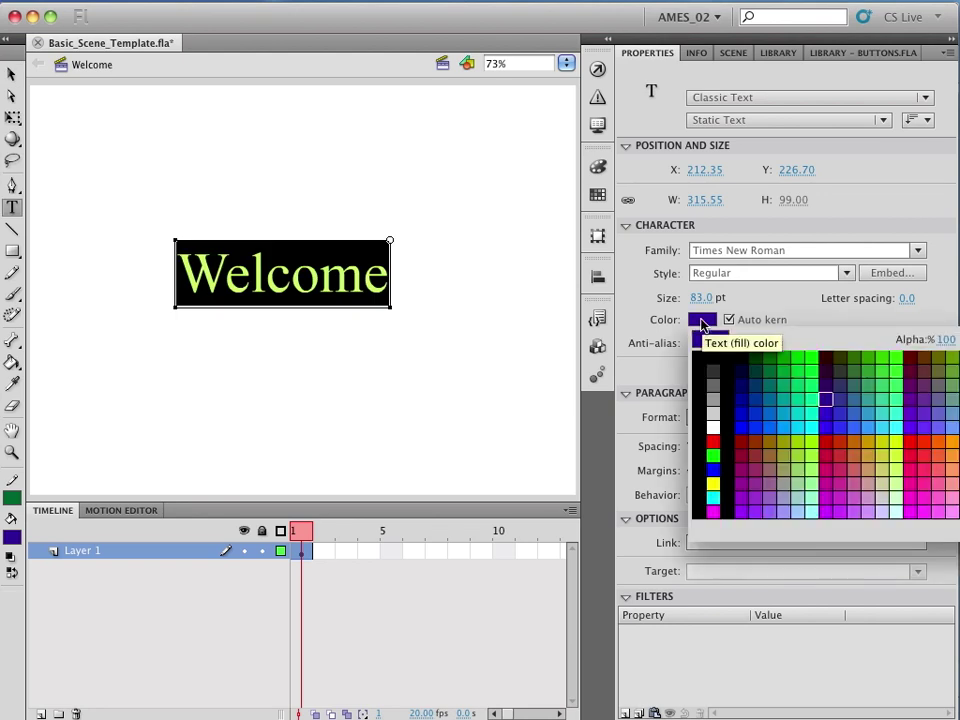
pyautogui.click(703, 320)
pyautogui.click(703, 320)
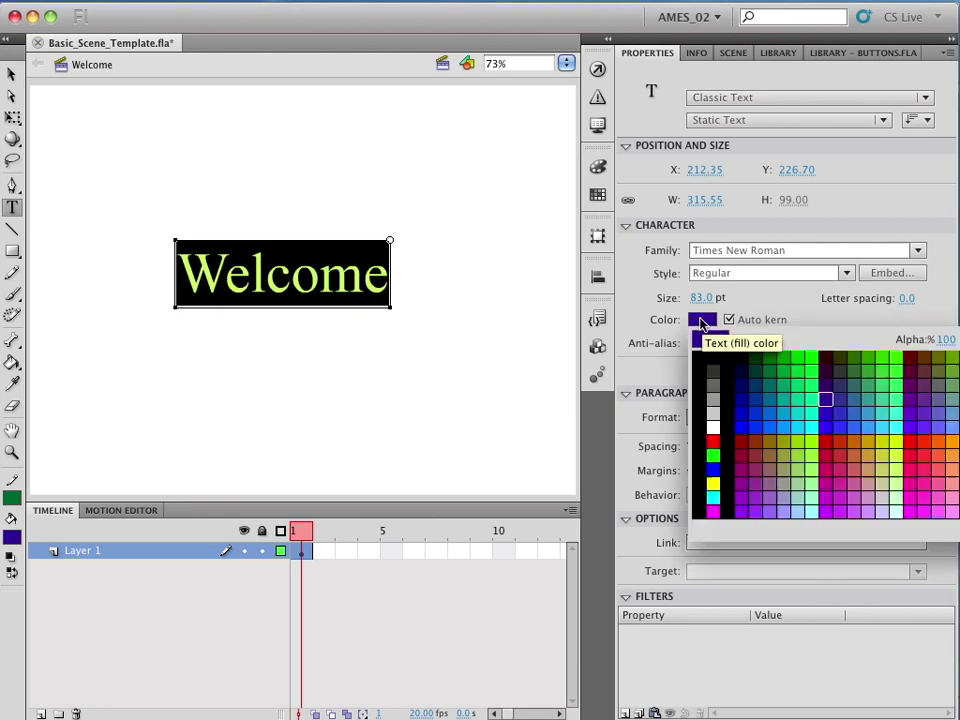
pyautogui.click(742, 376)
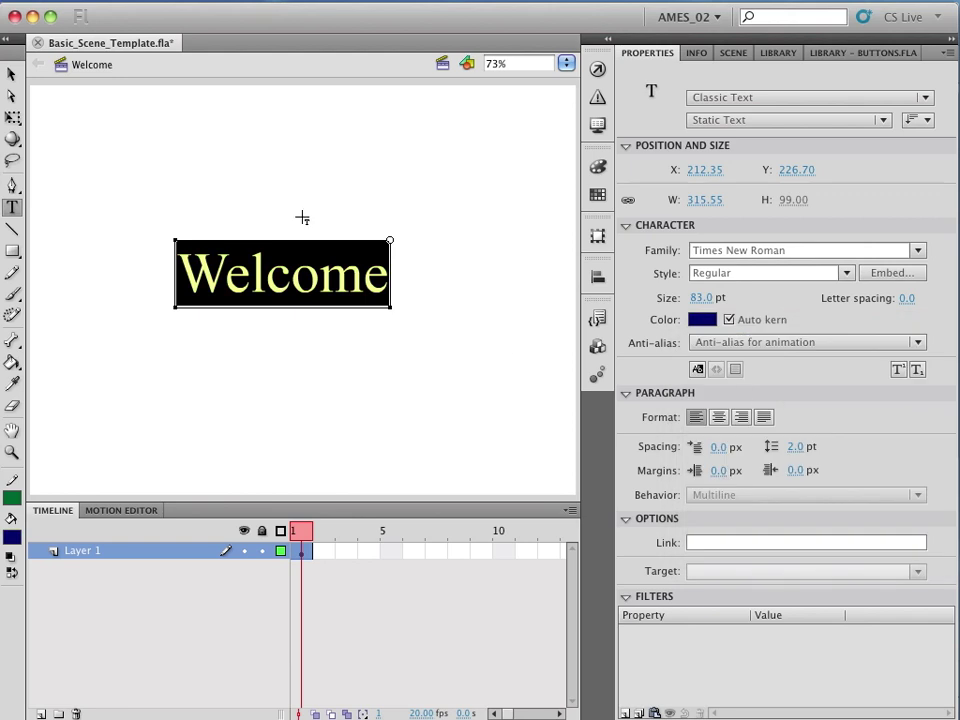
pyautogui.click(12, 76)
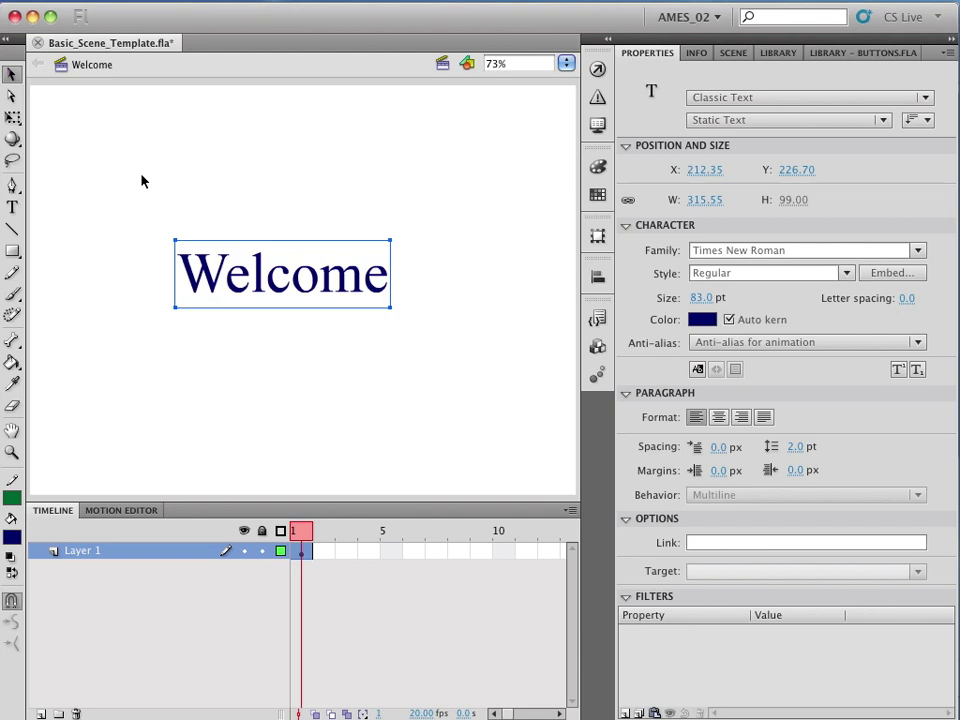
pyautogui.click(189, 195)
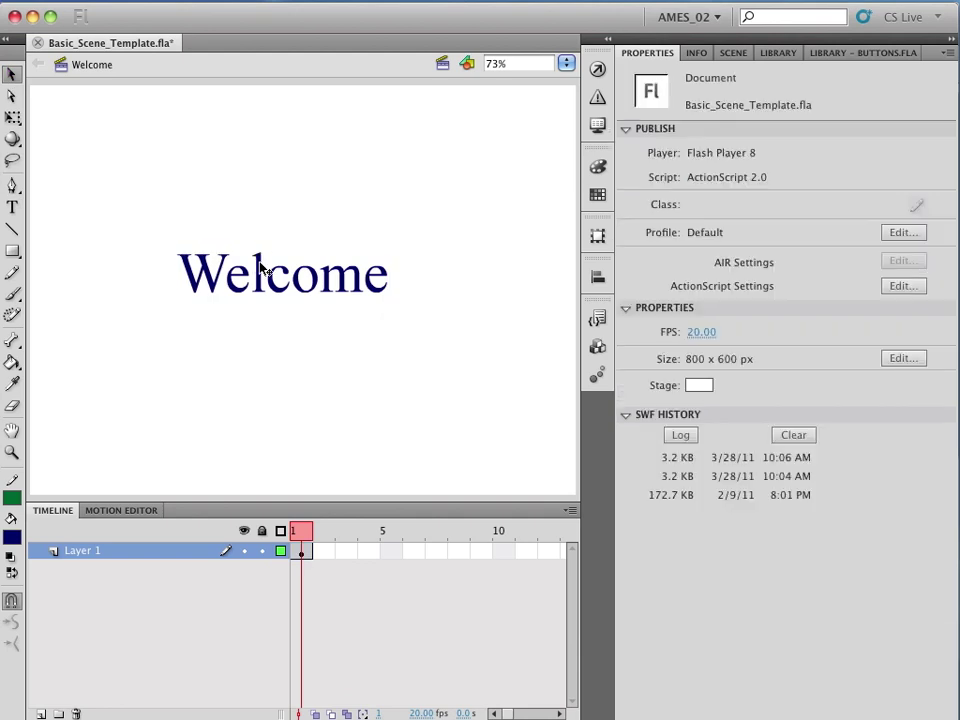
pyautogui.click(277, 278)
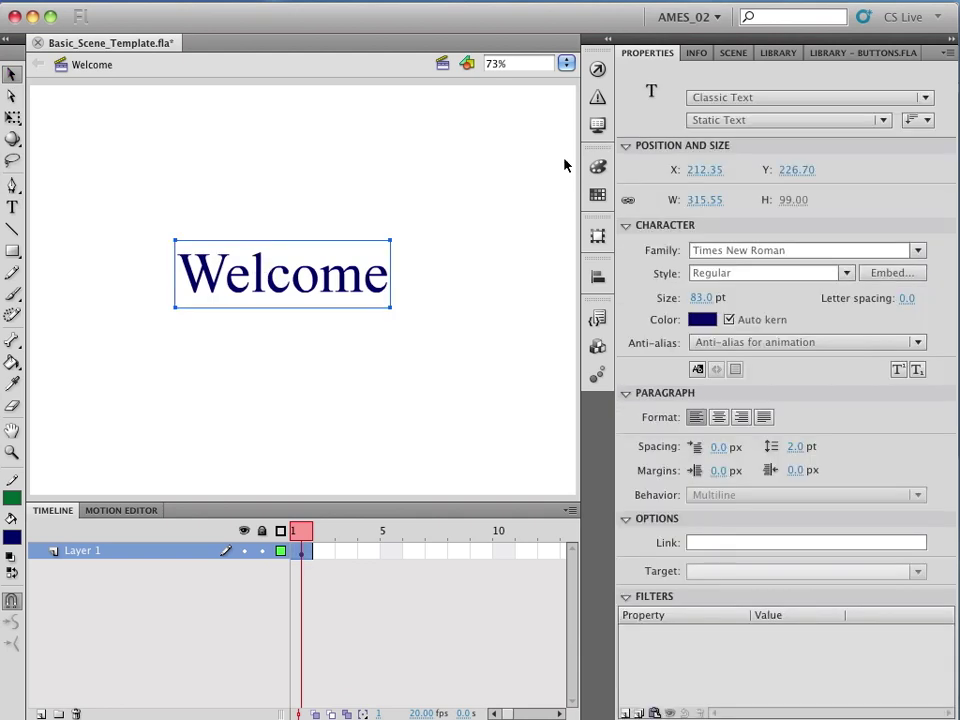
# Step: Use the Align panel to centre the Welcome text horizontally and vertically on the stage
pyautogui.click(597, 277)
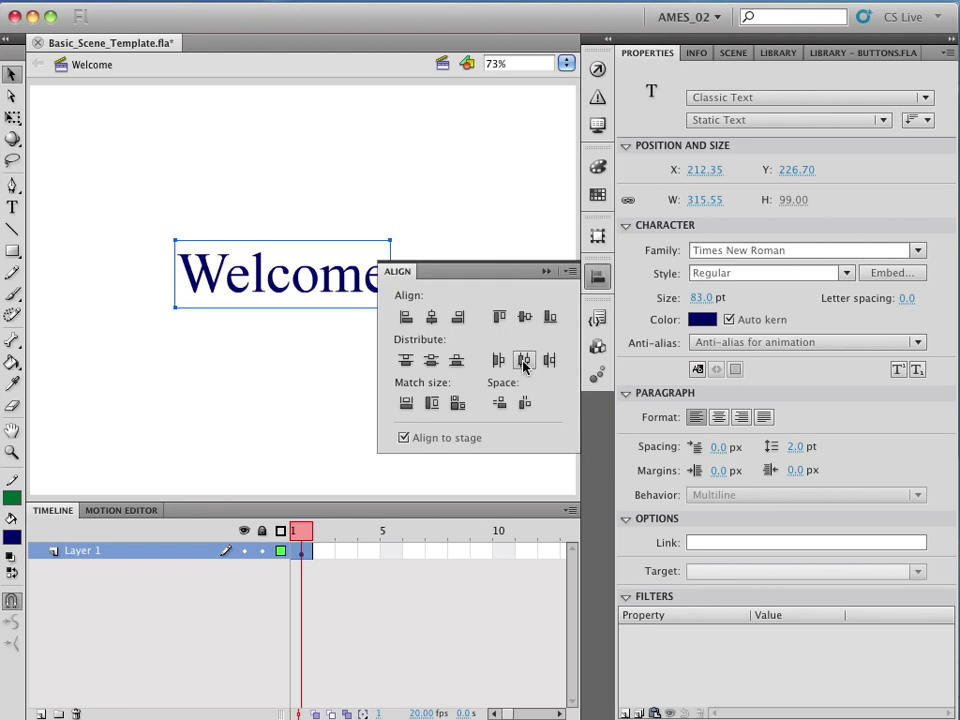
pyautogui.click(431, 316)
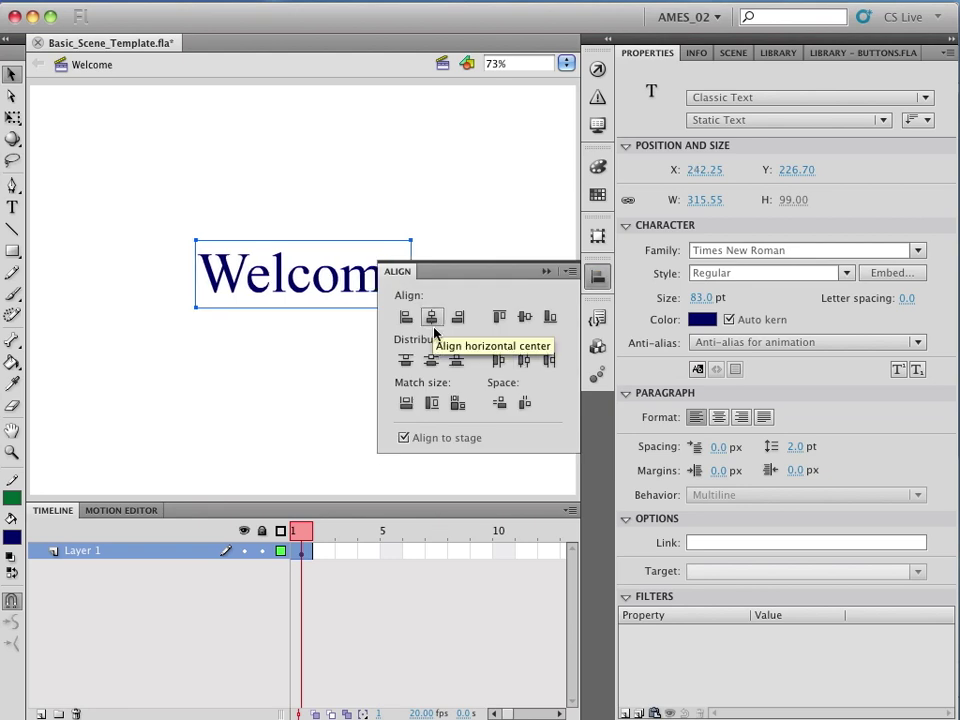
pyautogui.click(522, 317)
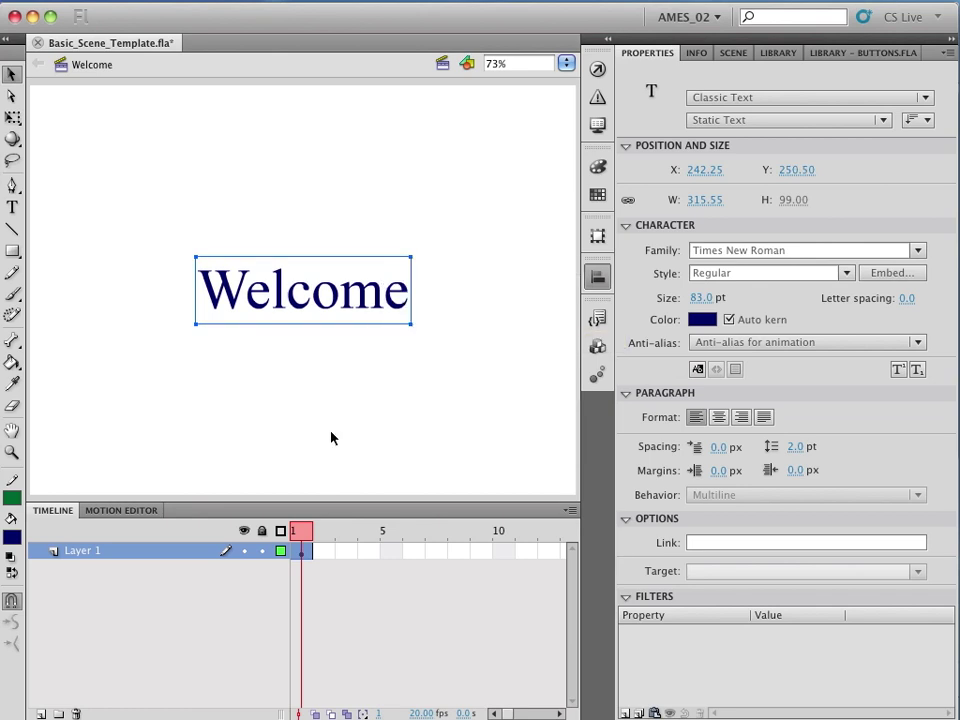
pyautogui.click(332, 440)
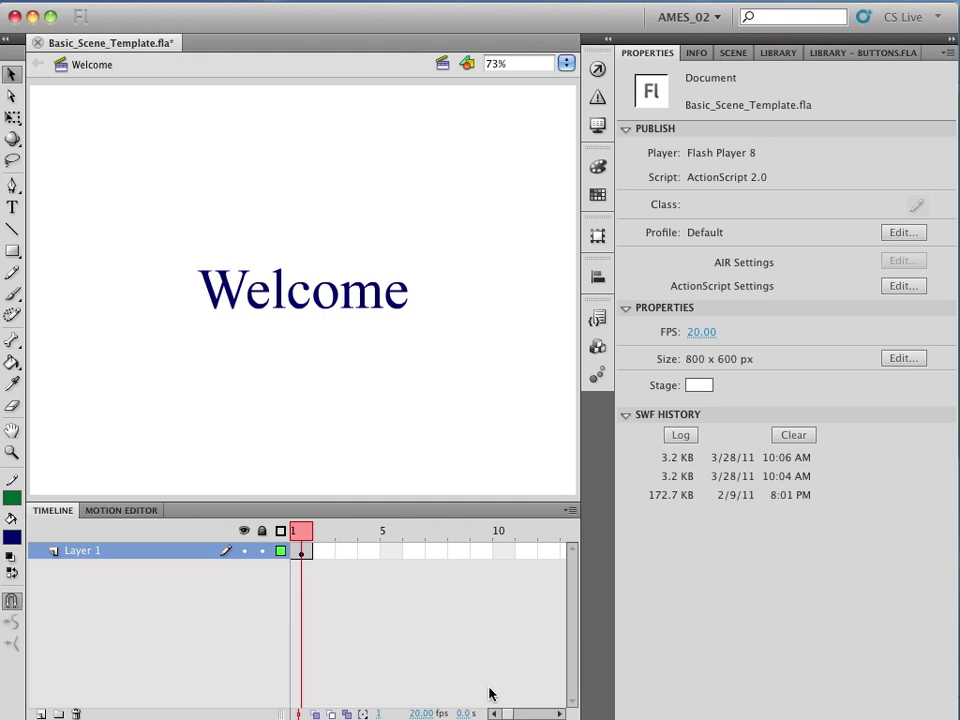
# Step: Insert frames on Layer 1 through frame 60, then scroll back to frame 1
pyautogui.click(533, 716)
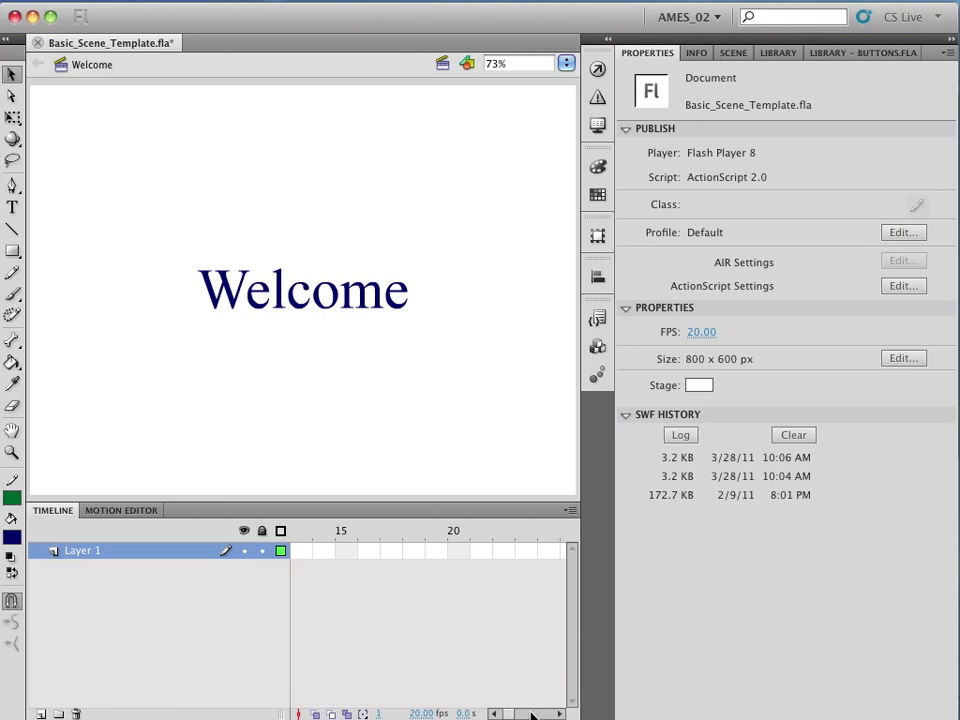
pyautogui.click(533, 716)
pyautogui.click(533, 716)
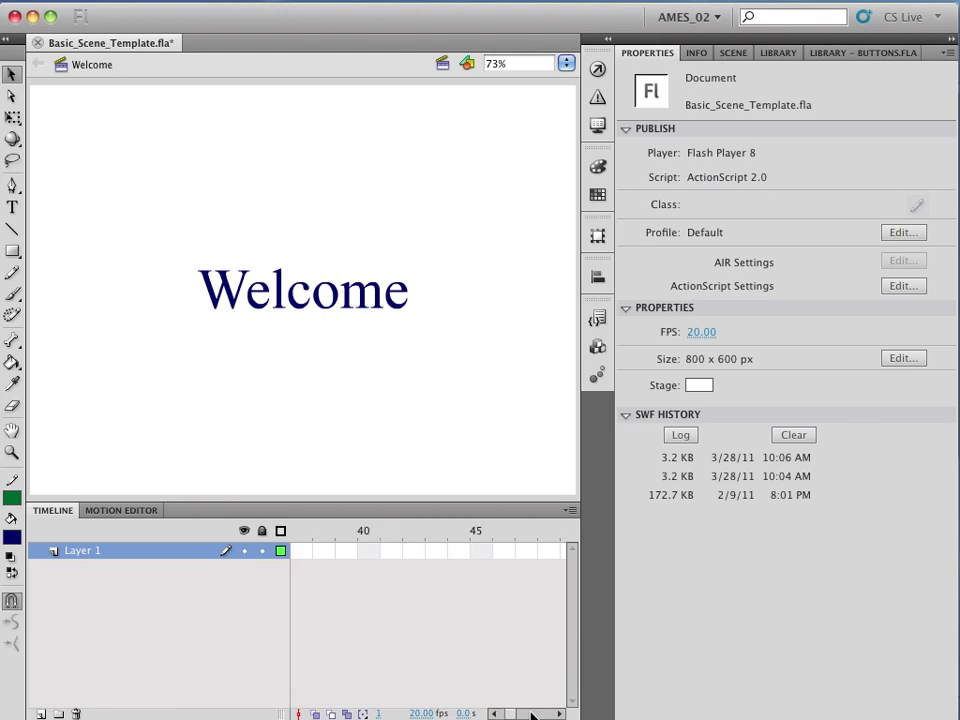
pyautogui.click(533, 716)
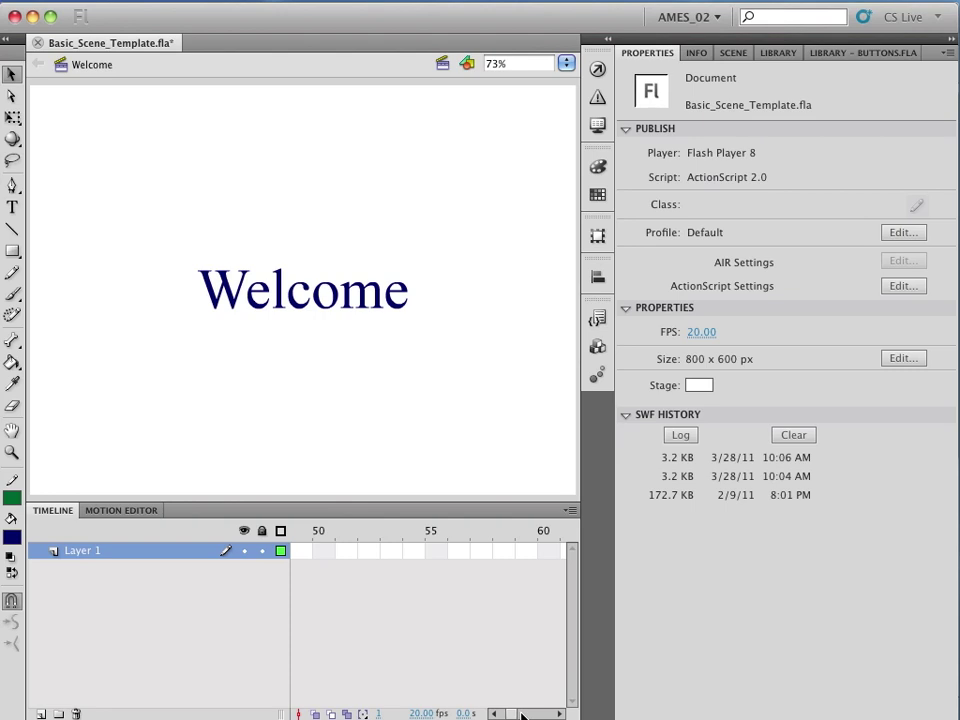
pyautogui.rightClick(548, 553)
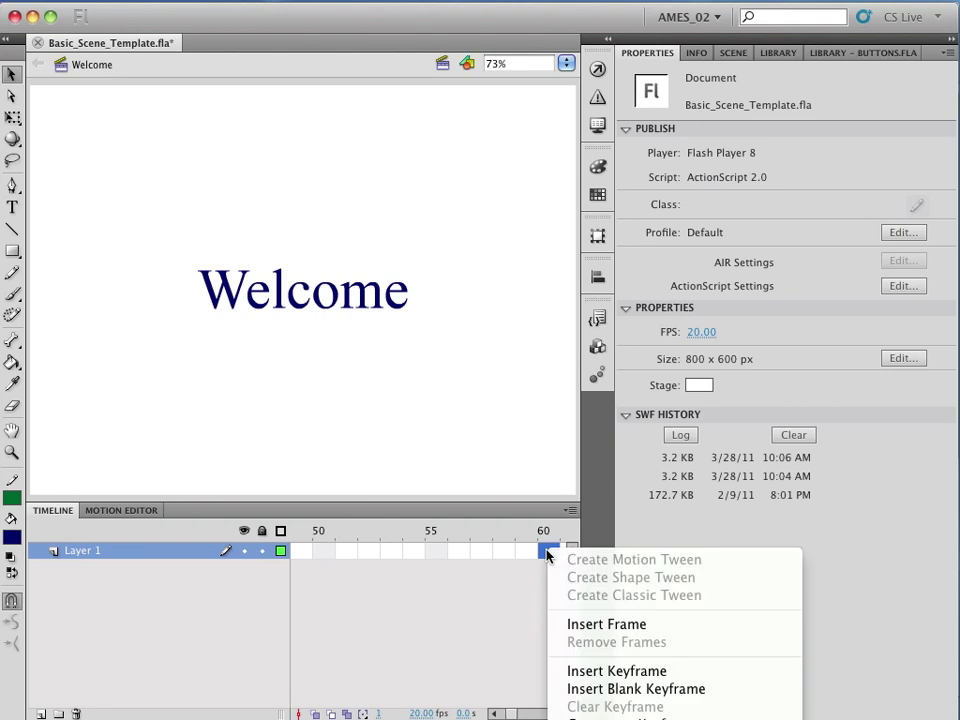
pyautogui.click(568, 627)
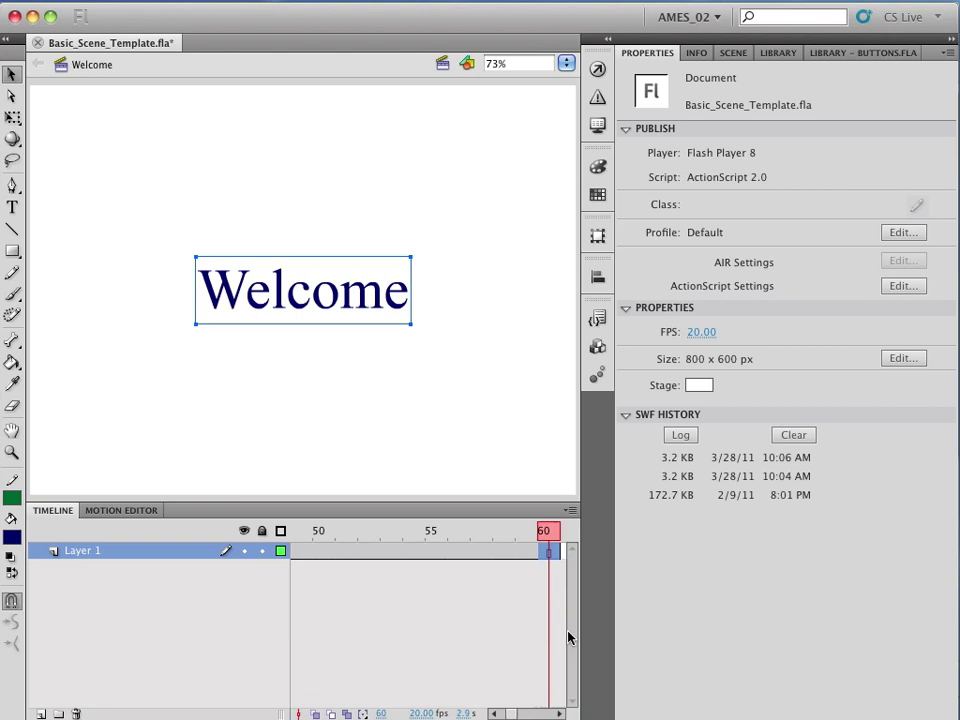
pyautogui.click(510, 714)
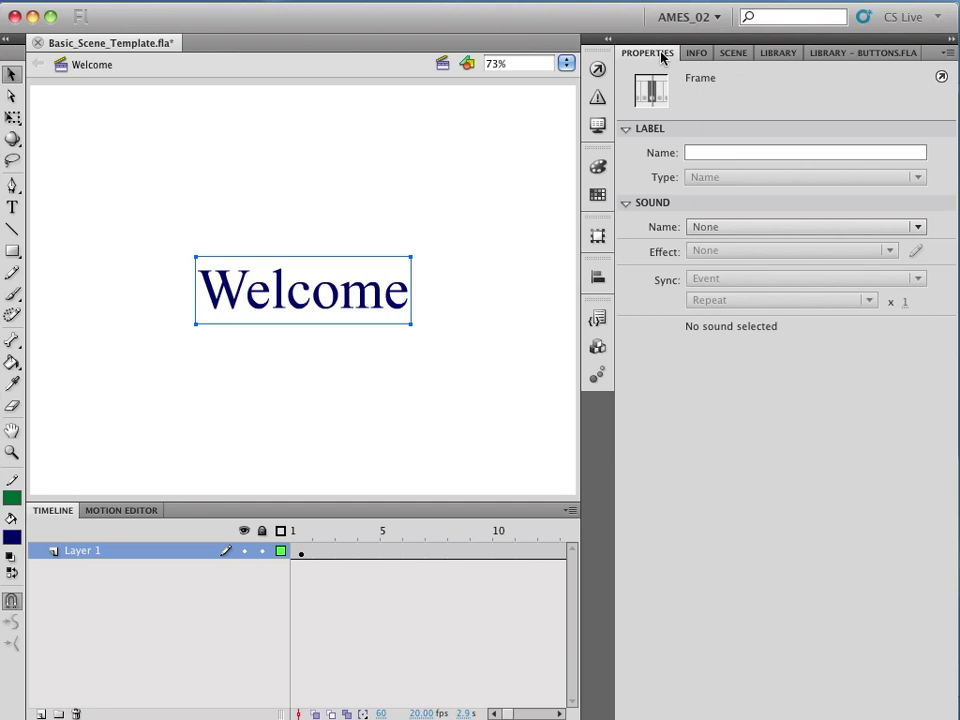
# Step: Add a stop() action to frame 1 of the Contents_Menu scene
pyautogui.click(738, 52)
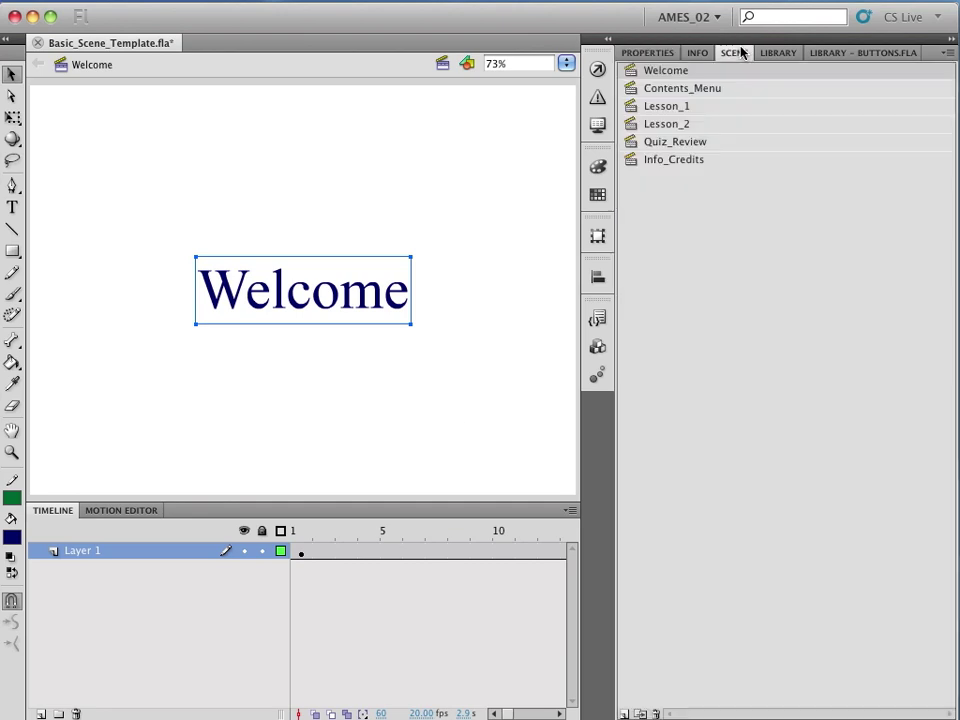
pyautogui.click(684, 92)
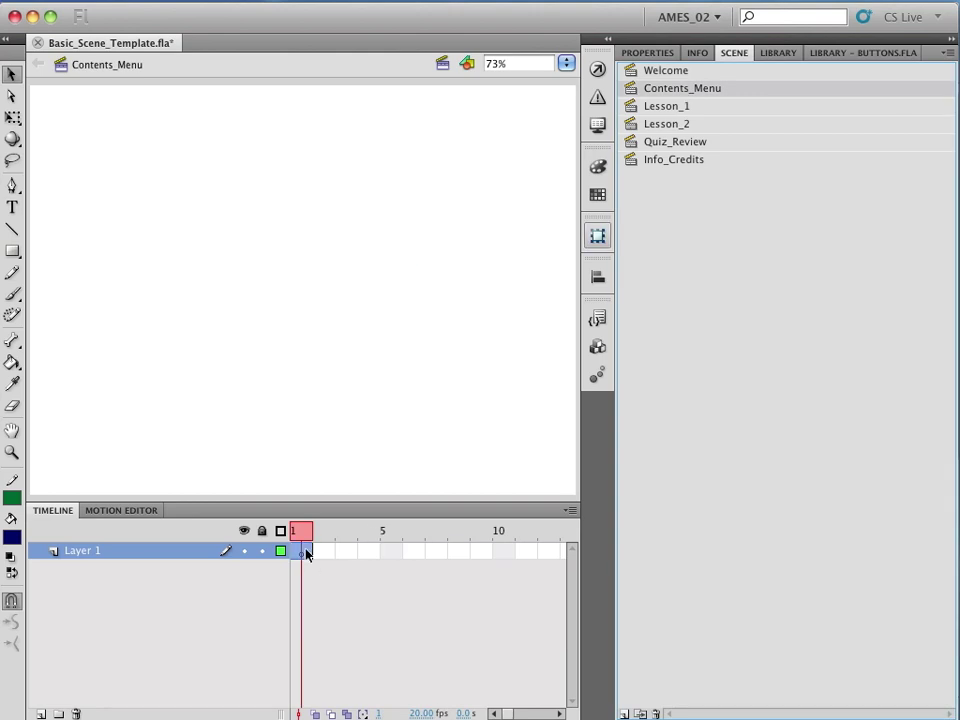
pyautogui.click(597, 72)
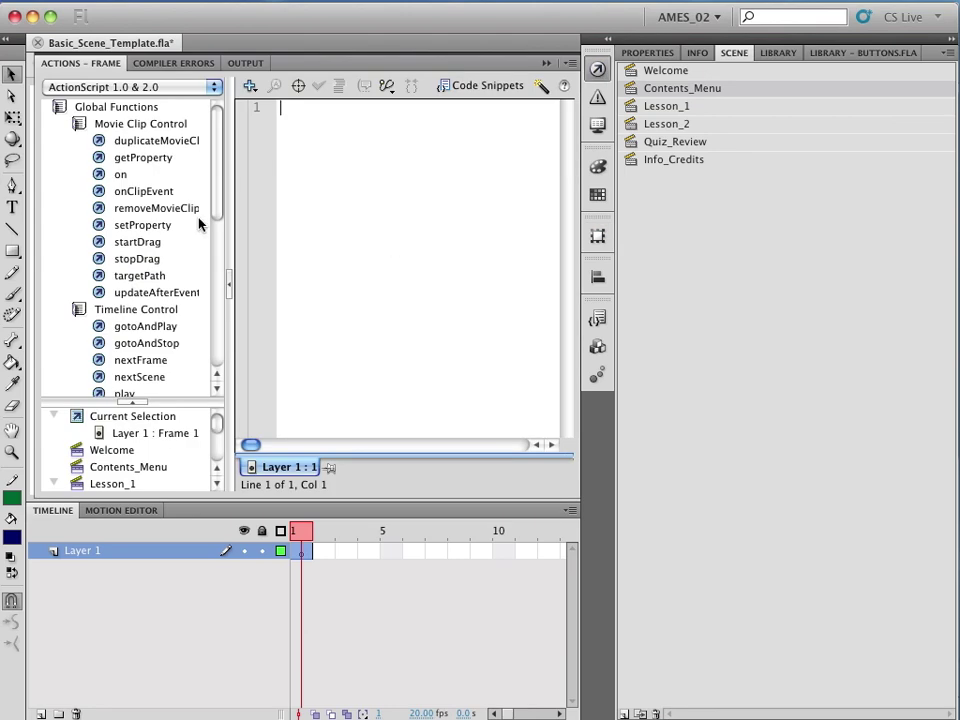
pyautogui.moveTo(213, 180); pyautogui.dragTo(214, 233)
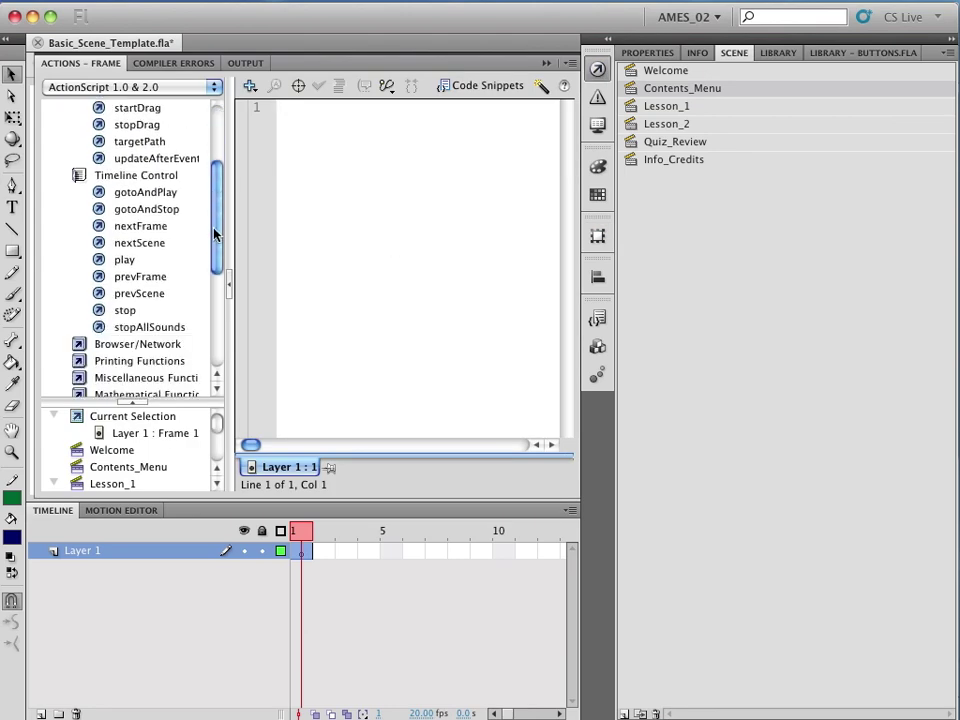
pyautogui.doubleClick(124, 312)
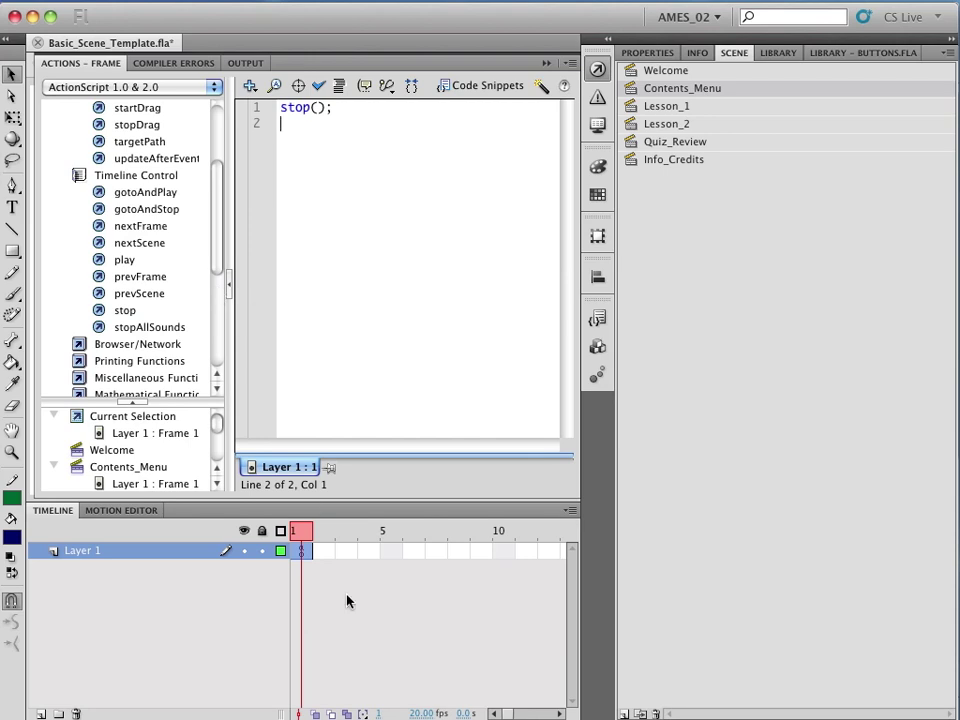
pyautogui.press('F9')
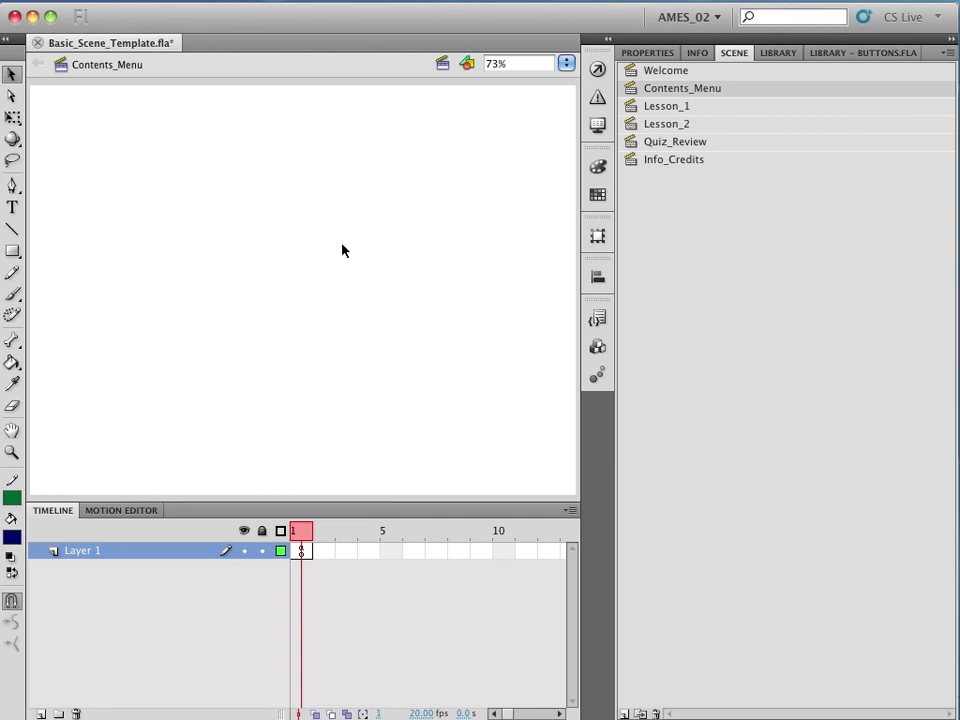
# Step: Type the title 'Menu' near the top of the Contents_Menu stage
pyautogui.click(677, 72)
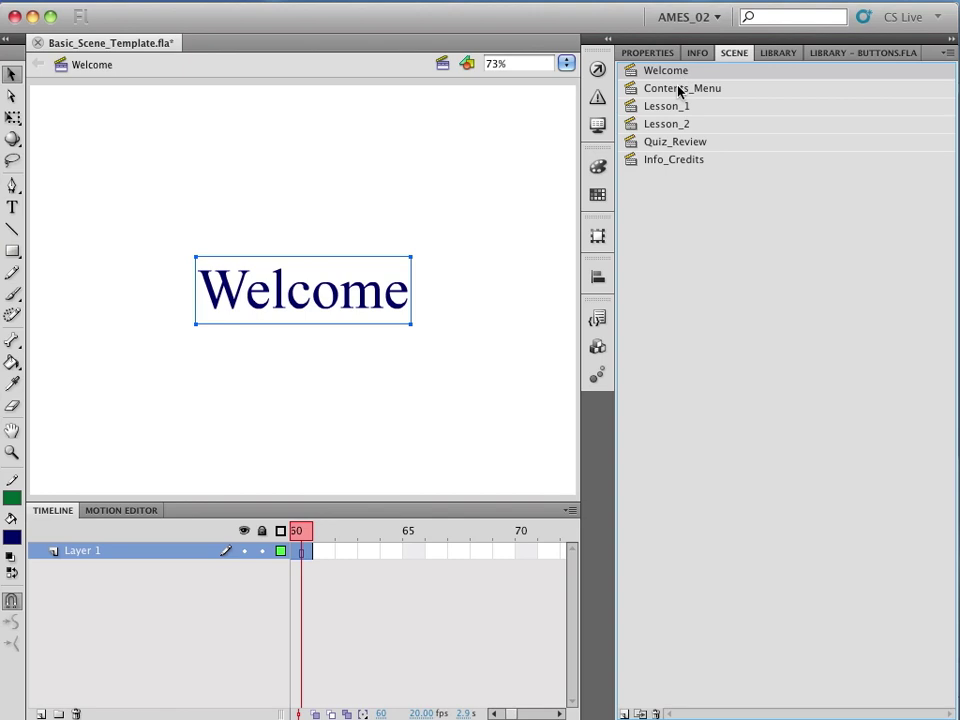
pyautogui.click(679, 90)
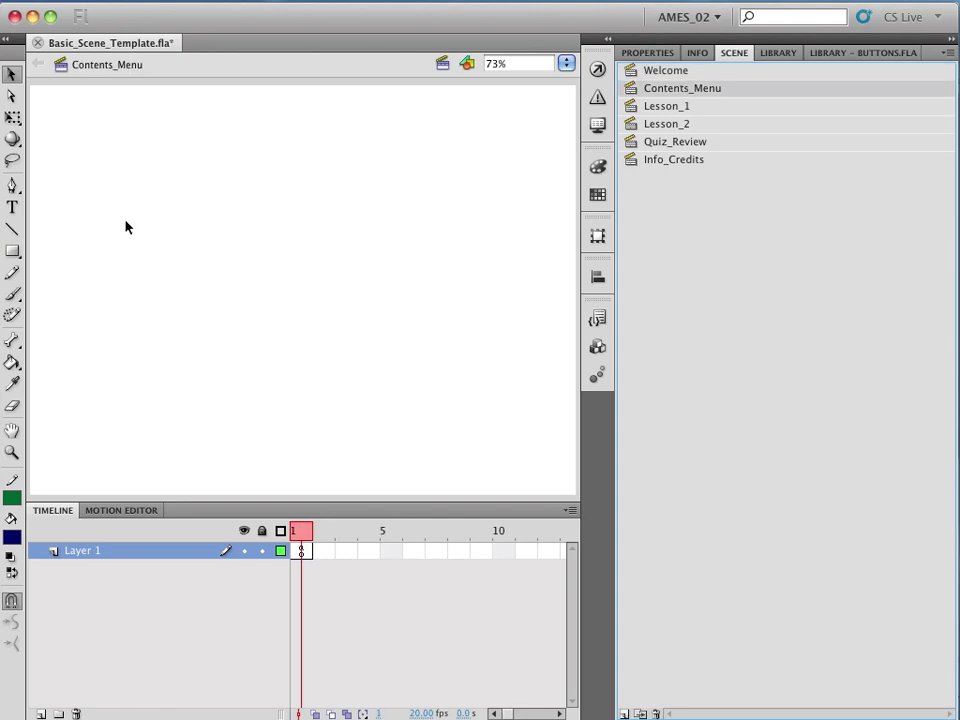
pyautogui.click(12, 207)
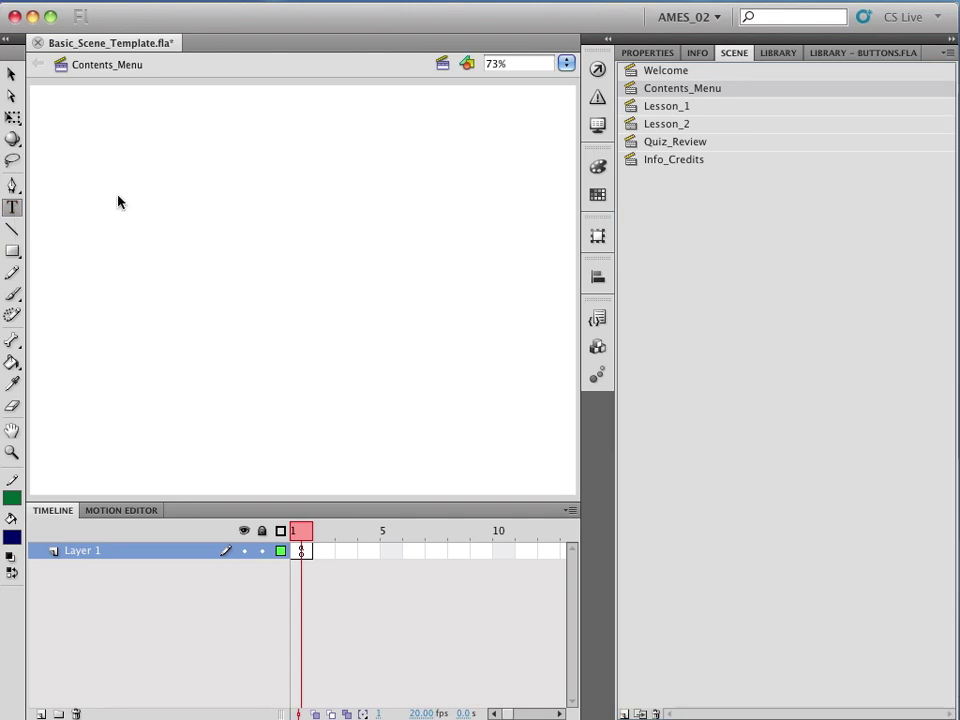
pyautogui.click(190, 150)
pyautogui.write('Menu')
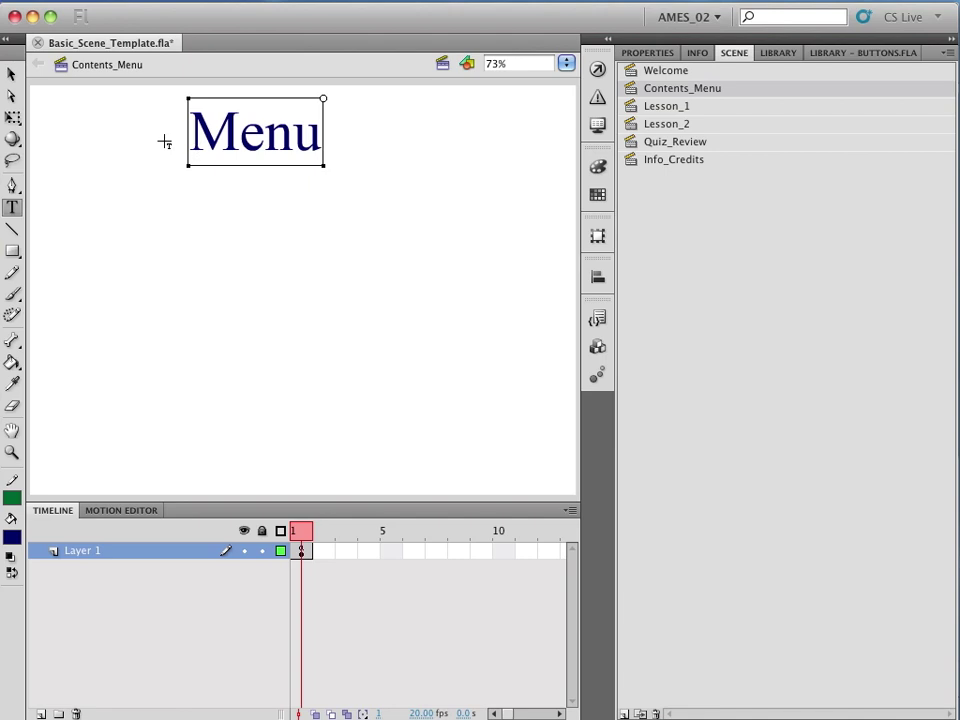
# Step: Centre the Menu text horizontally on the stage using Align
pyautogui.click(12, 74)
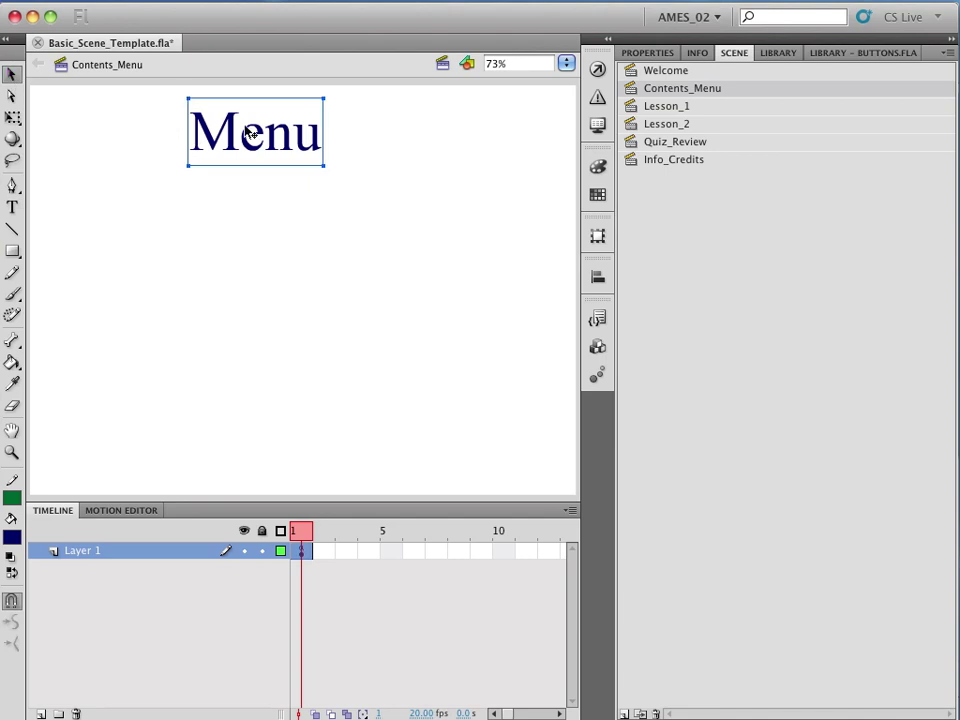
pyautogui.click(597, 277)
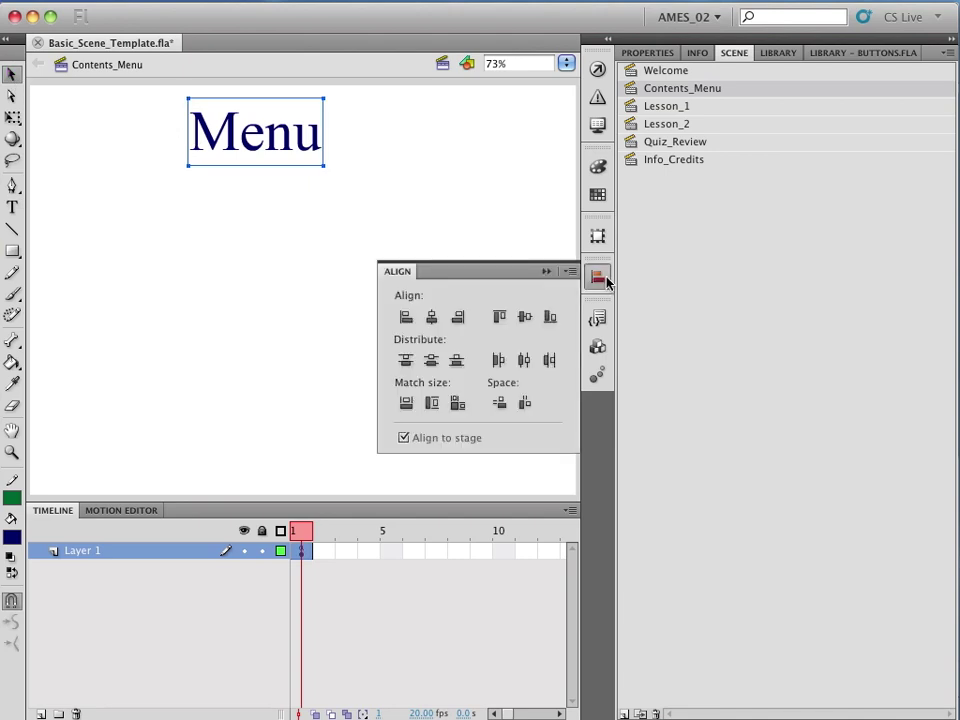
pyautogui.click(431, 316)
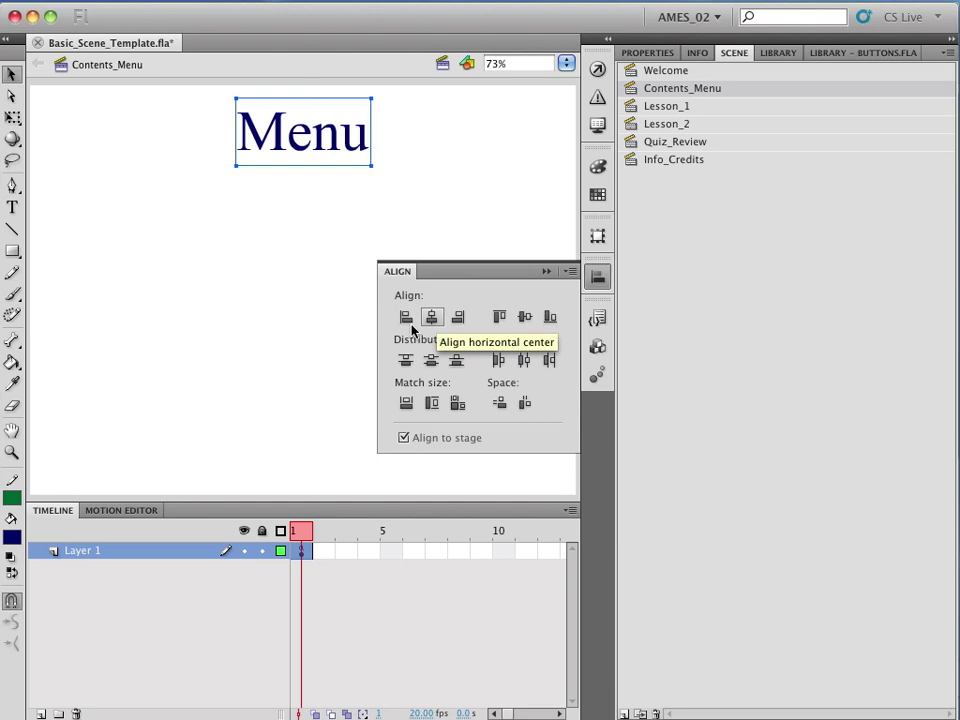
pyautogui.click(278, 338)
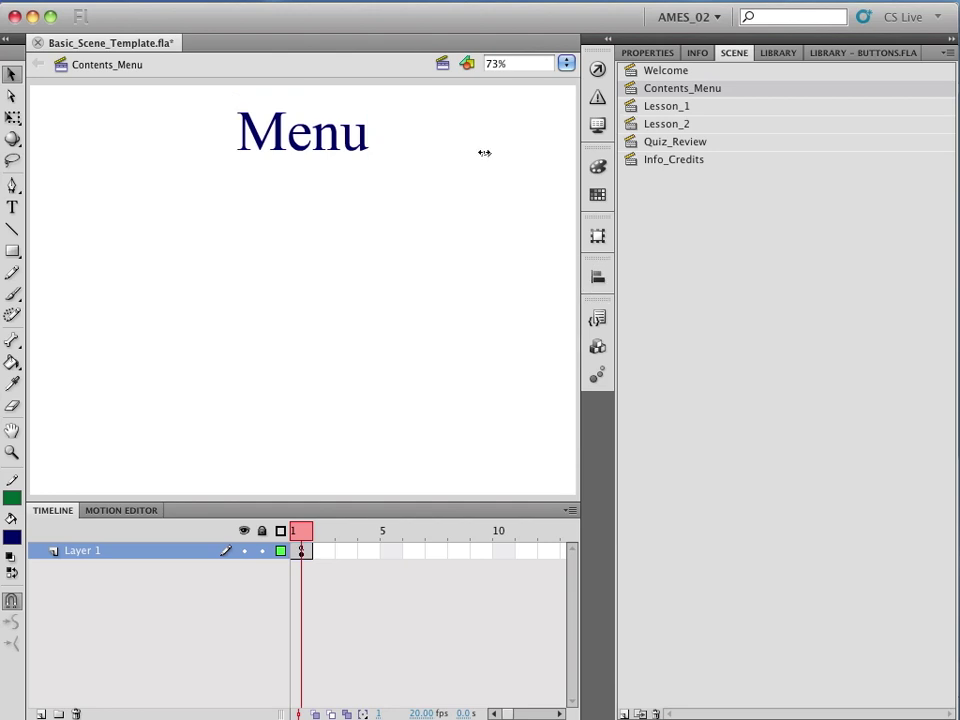
pyautogui.click(340, 155)
# Step: Copy the Menu title and switch to the Lesson_2 scene
pyautogui.rightClick(340, 155)
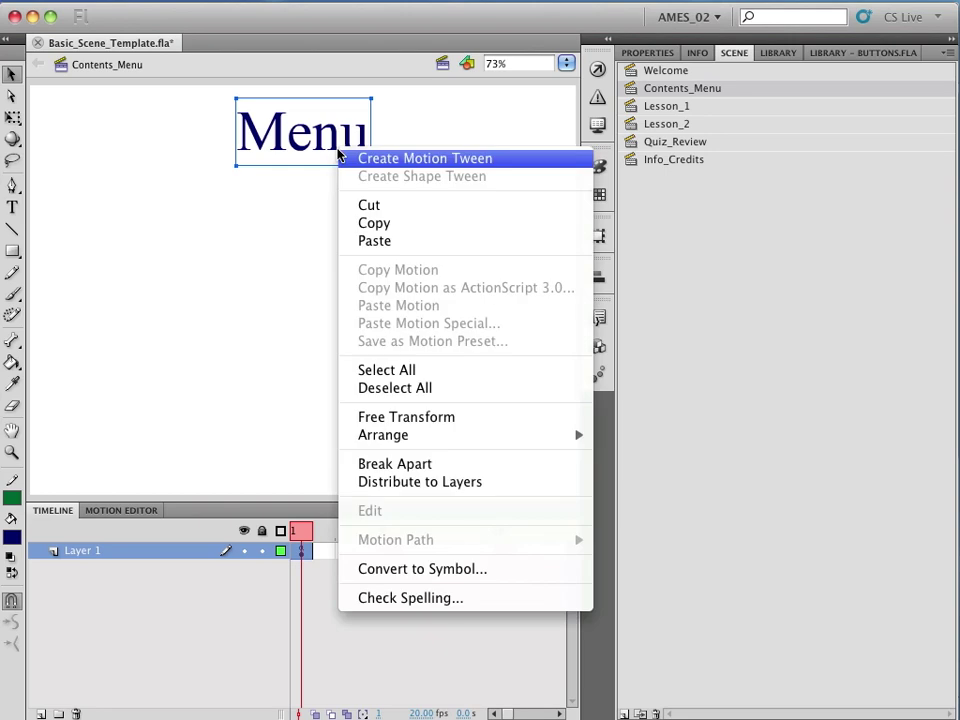
pyautogui.click(370, 224)
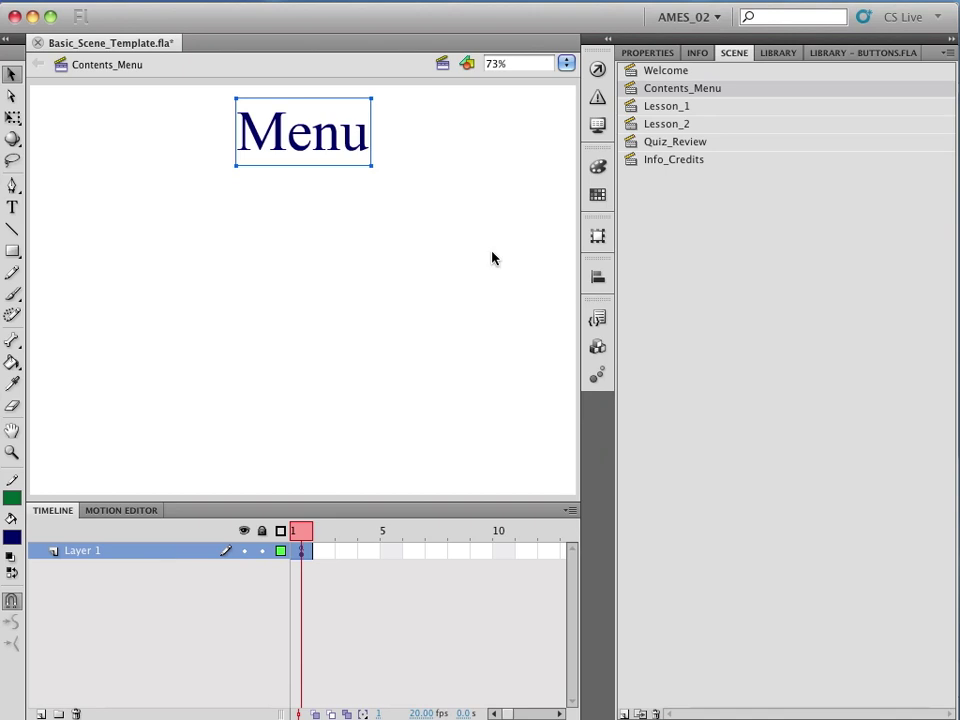
pyautogui.click(668, 106)
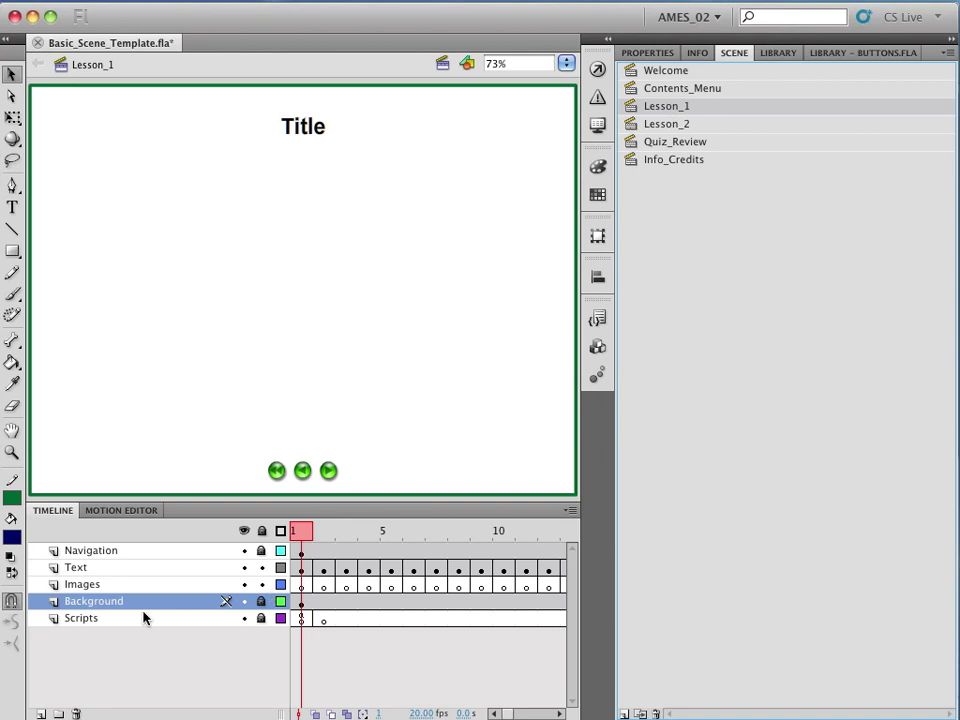
pyautogui.click(664, 124)
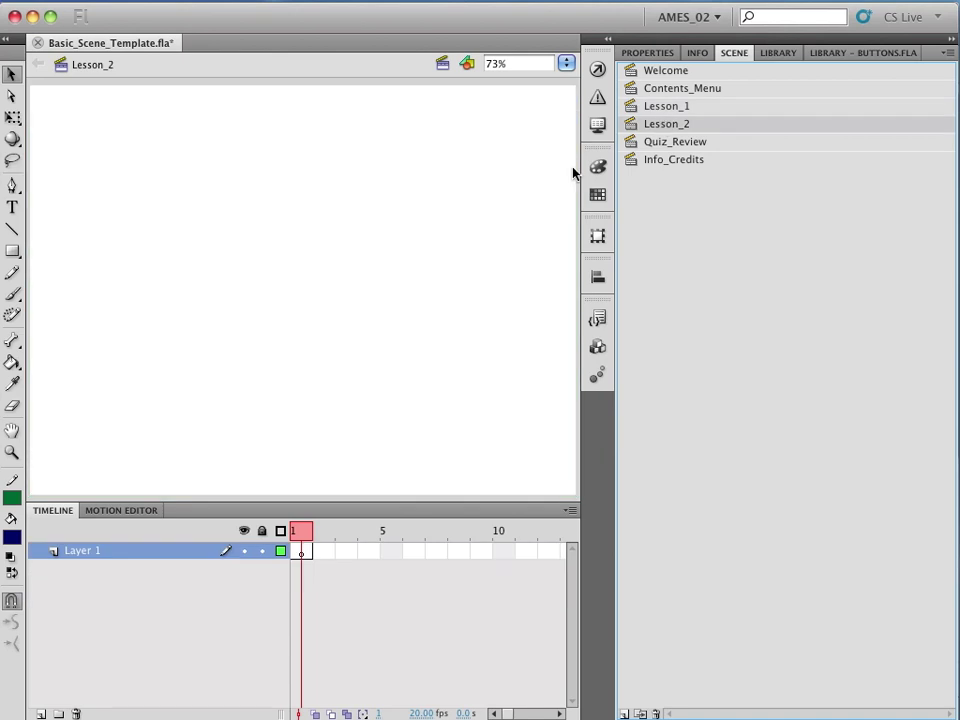
# Step: Paste the title in place and retype it as 'Lesson 2'
pyautogui.rightClick(227, 145)
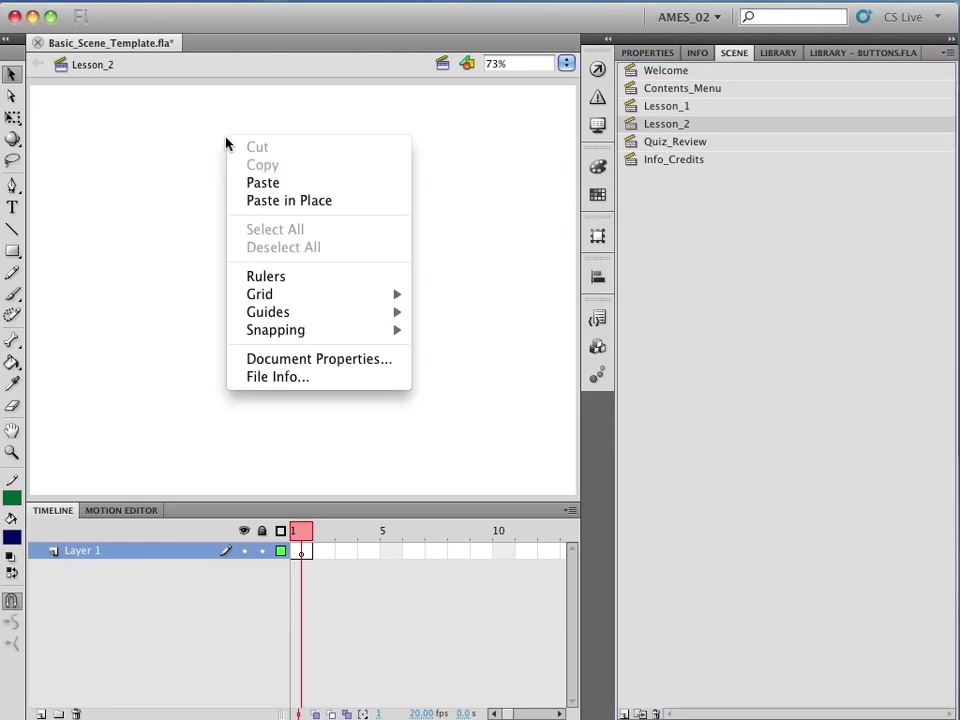
pyautogui.click(266, 200)
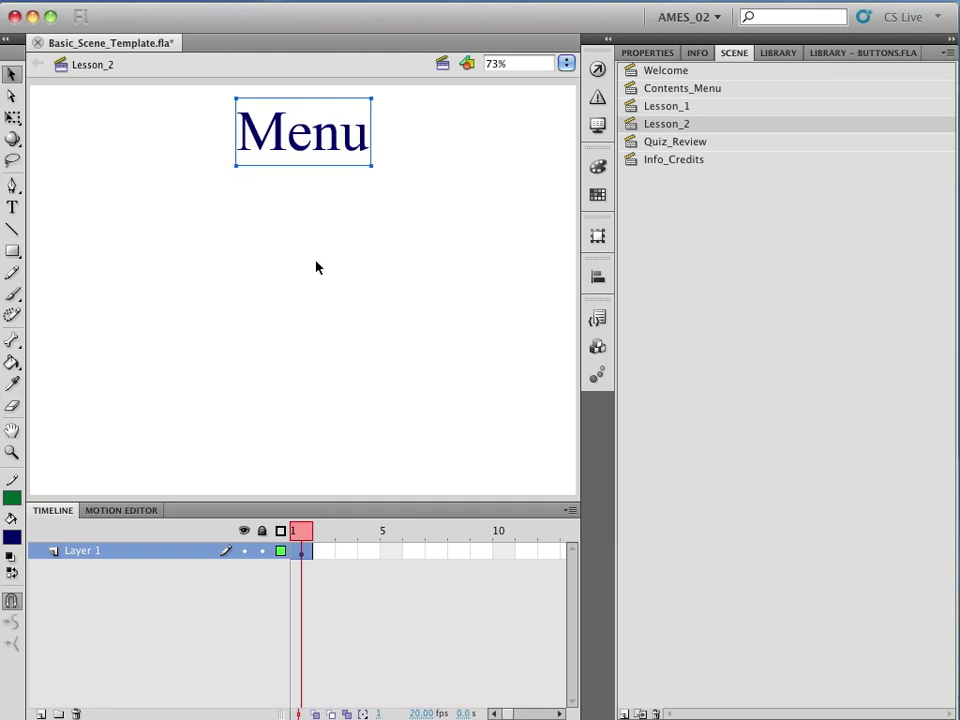
pyautogui.doubleClick(313, 135)
pyautogui.doubleClick(324, 137)
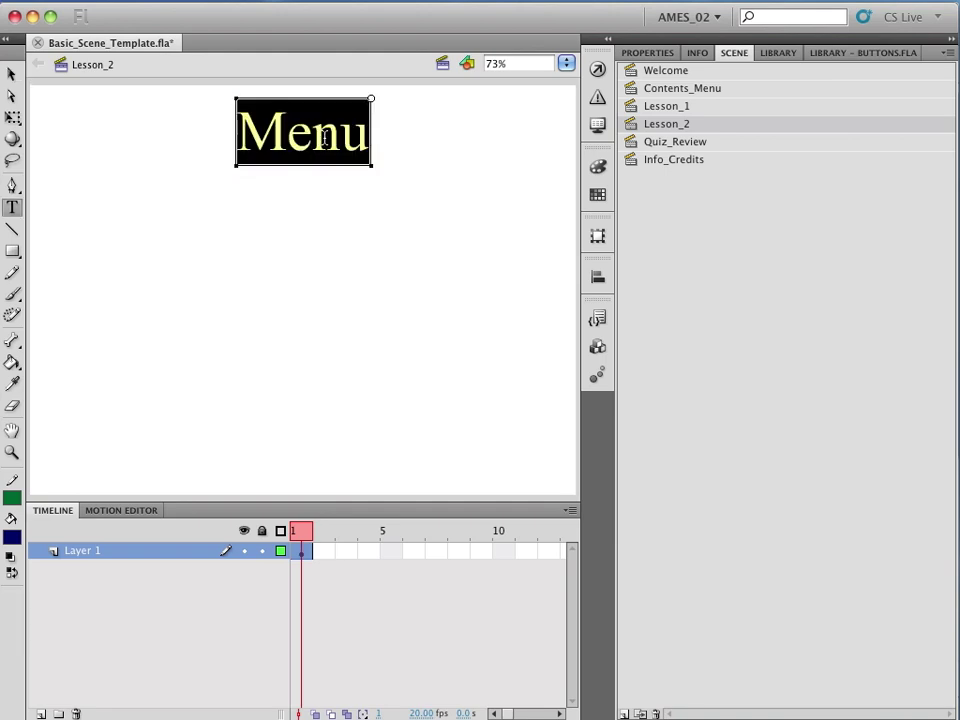
pyautogui.write('Lesson 2')
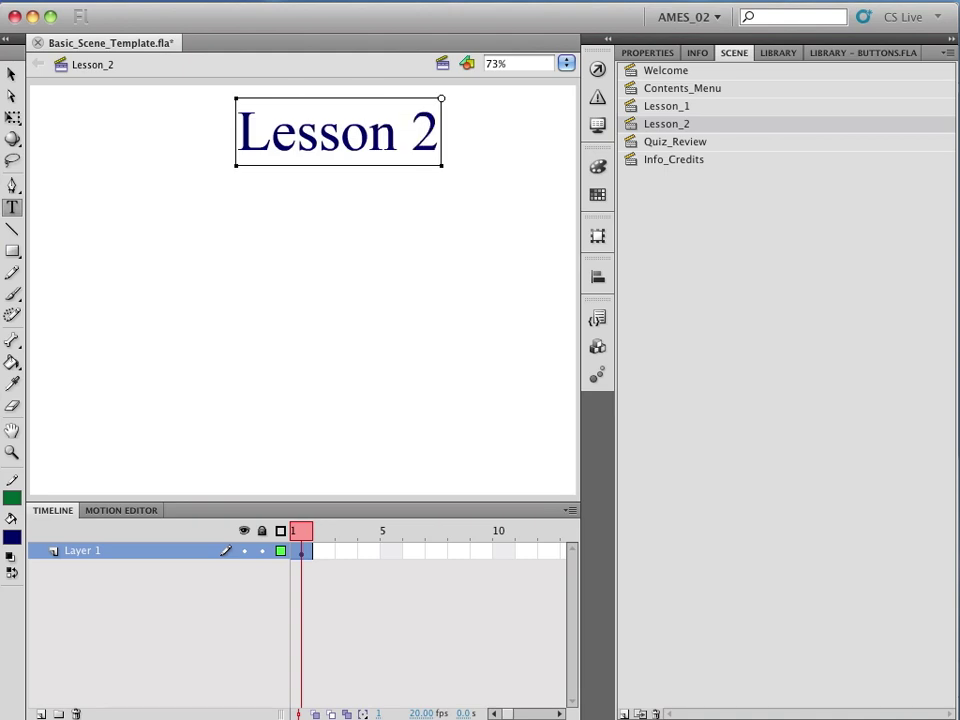
# Step: Paste the copied title in place on Quiz_Review and retype it as 'Quiz Review'
pyautogui.click(685, 143)
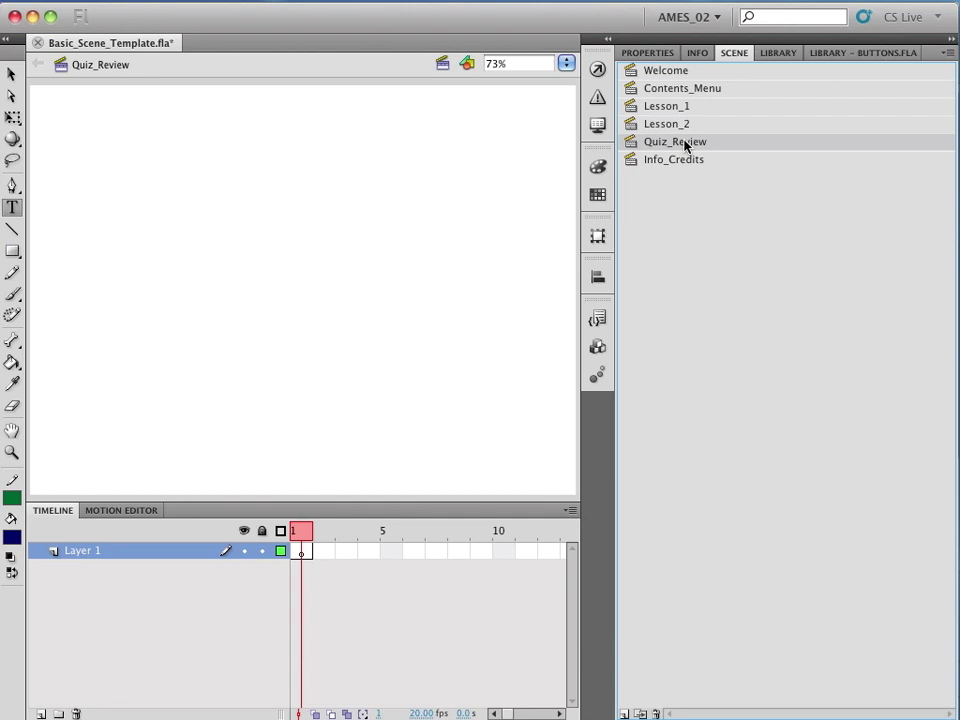
pyautogui.rightClick(251, 187)
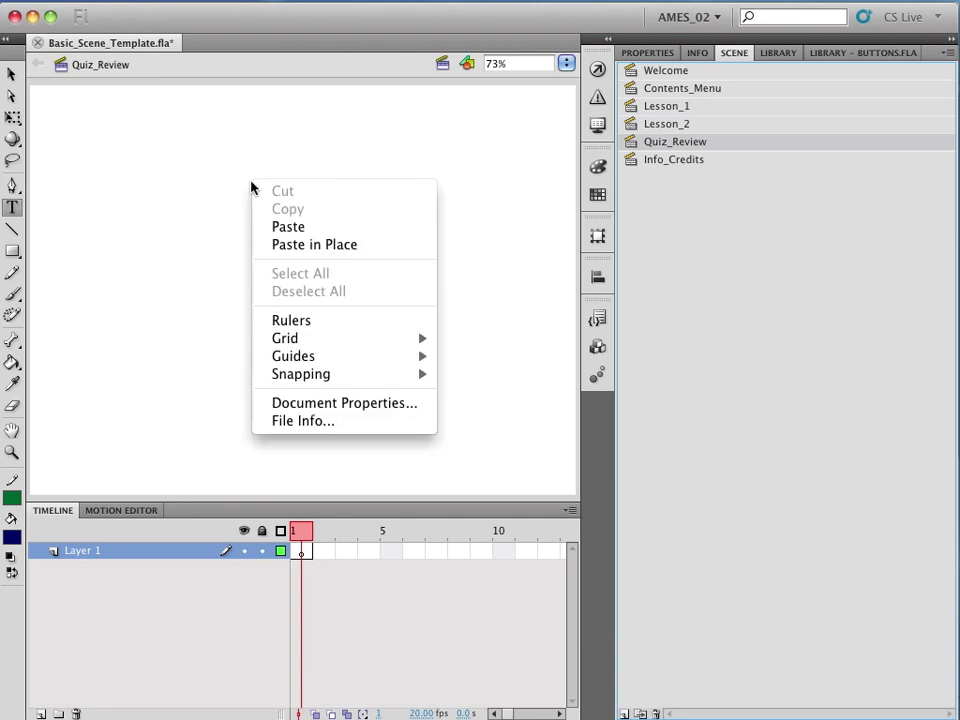
pyautogui.click(270, 244)
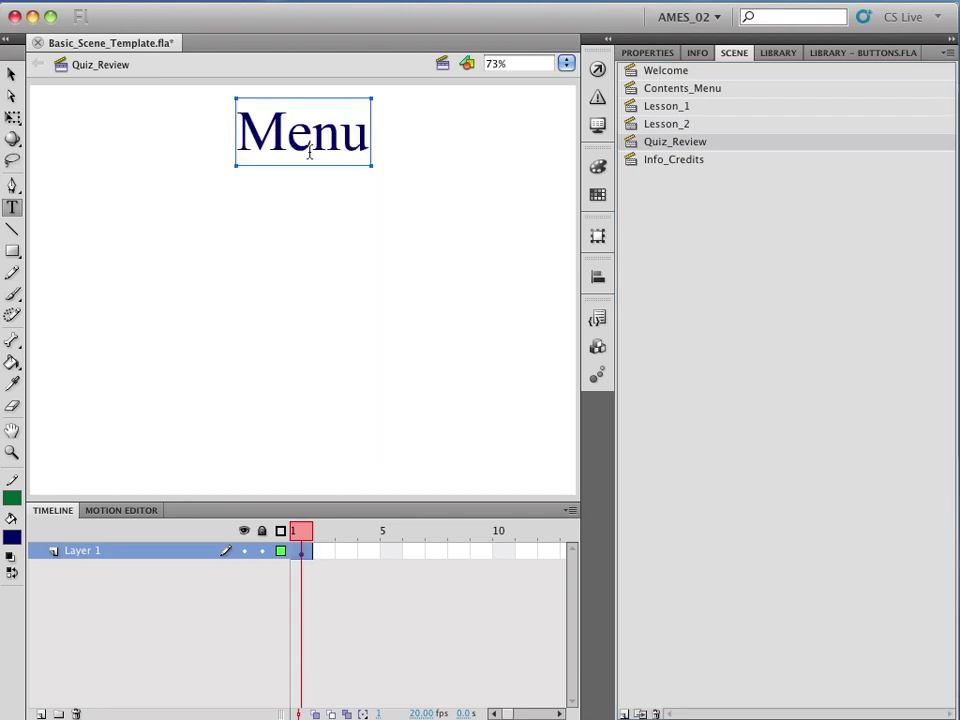
pyautogui.doubleClick(310, 150)
pyautogui.write('Qui')
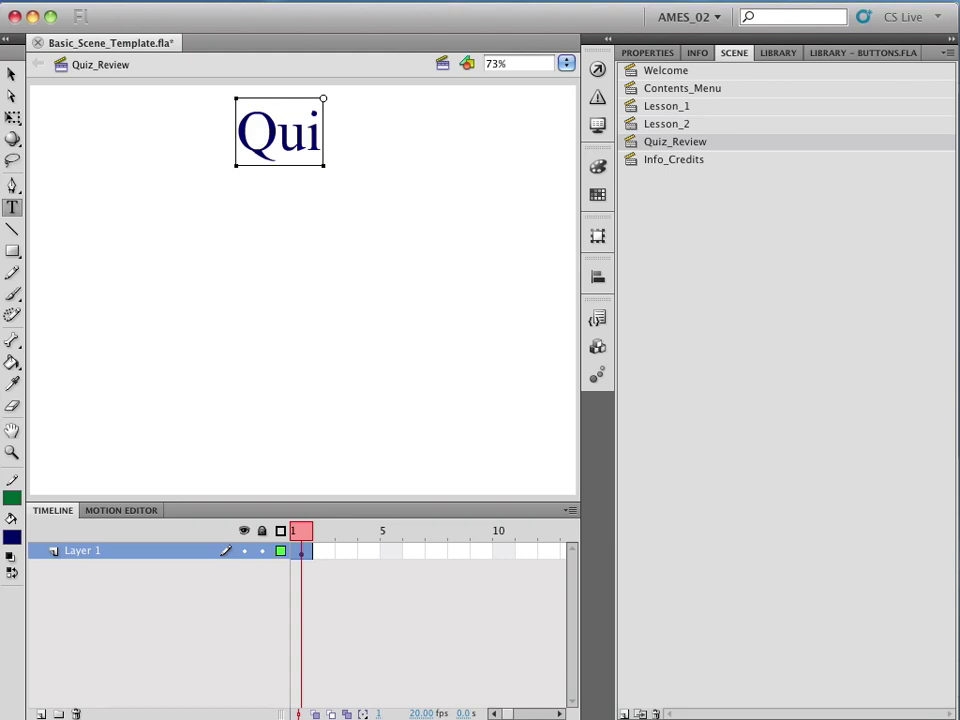
pyautogui.write('z Review')
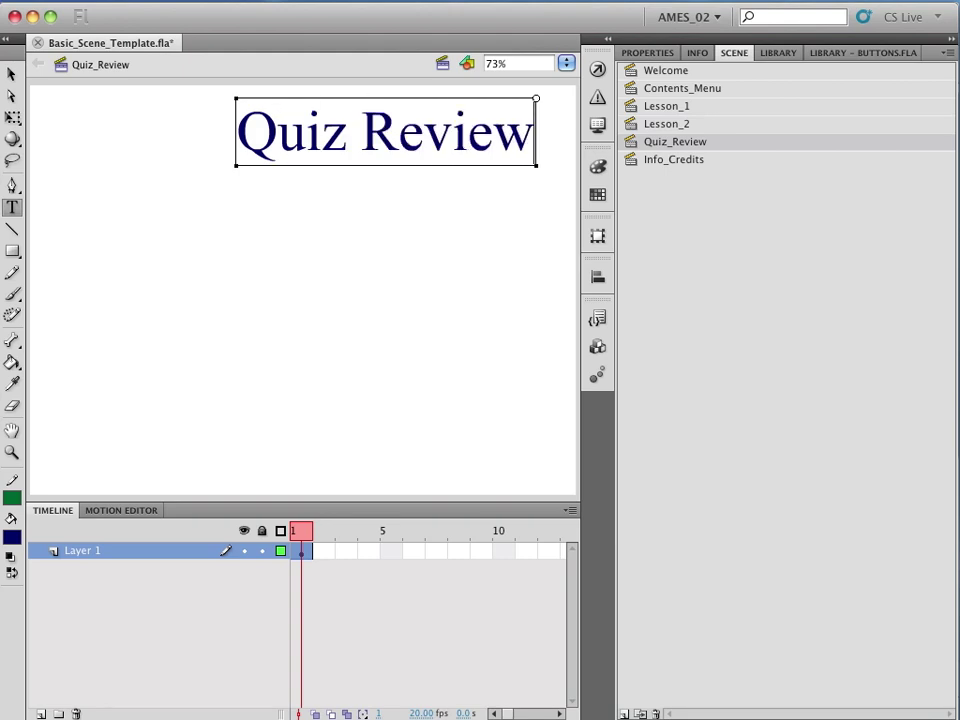
# Step: Drag 'arcade button - blue' from the Buttons library's Arcade buttons folder onto Contents_Menu
pyautogui.click(11, 73)
pyautogui.click(682, 88)
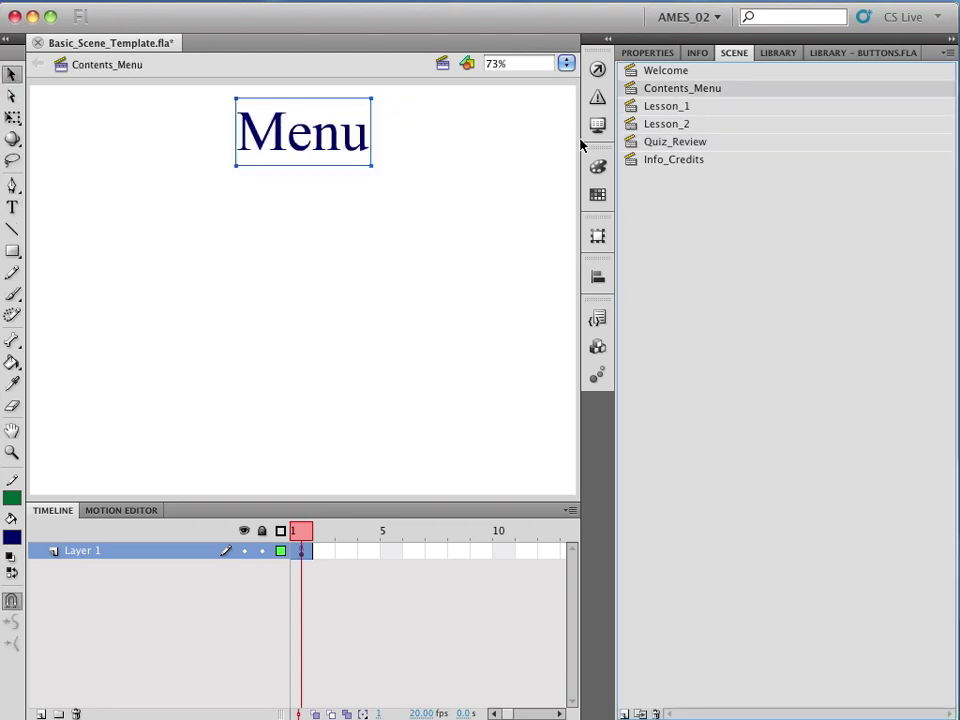
pyautogui.click(818, 55)
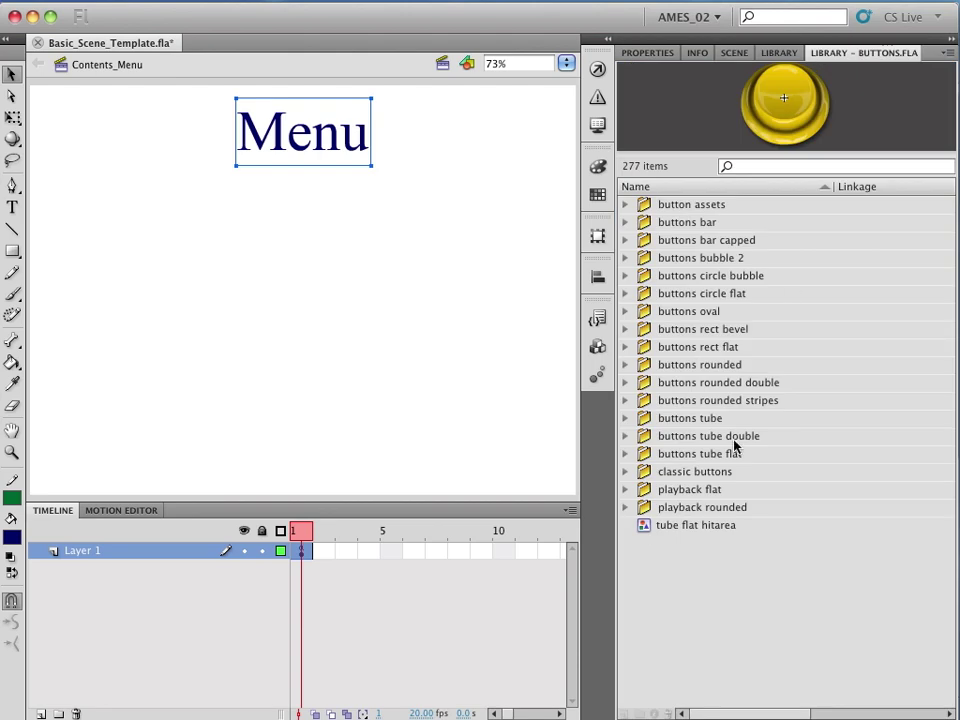
pyautogui.click(625, 473)
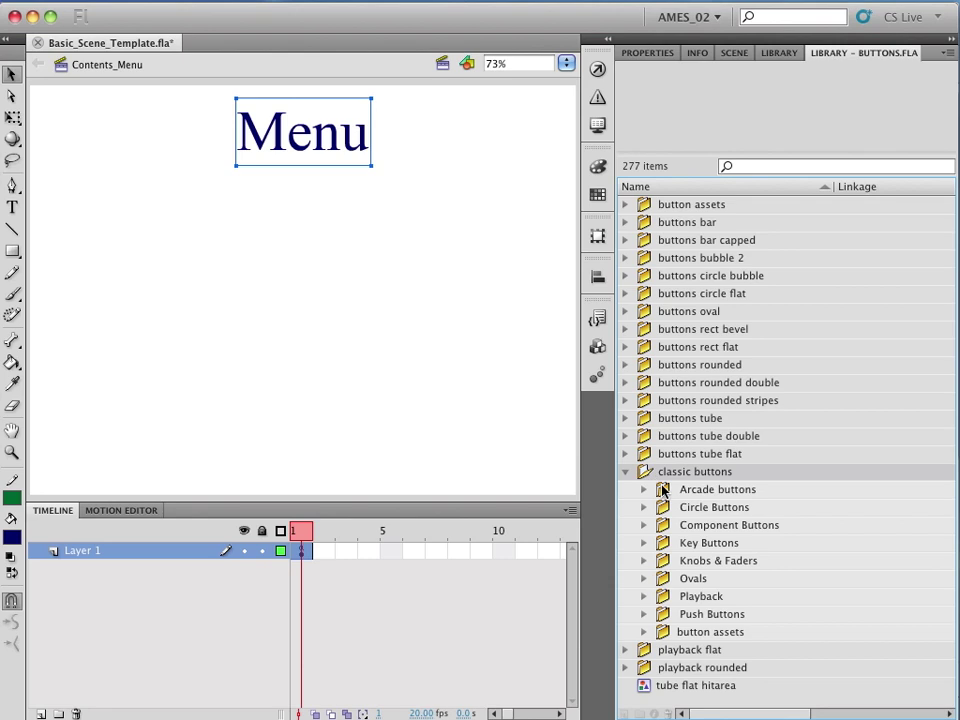
pyautogui.doubleClick(662, 490)
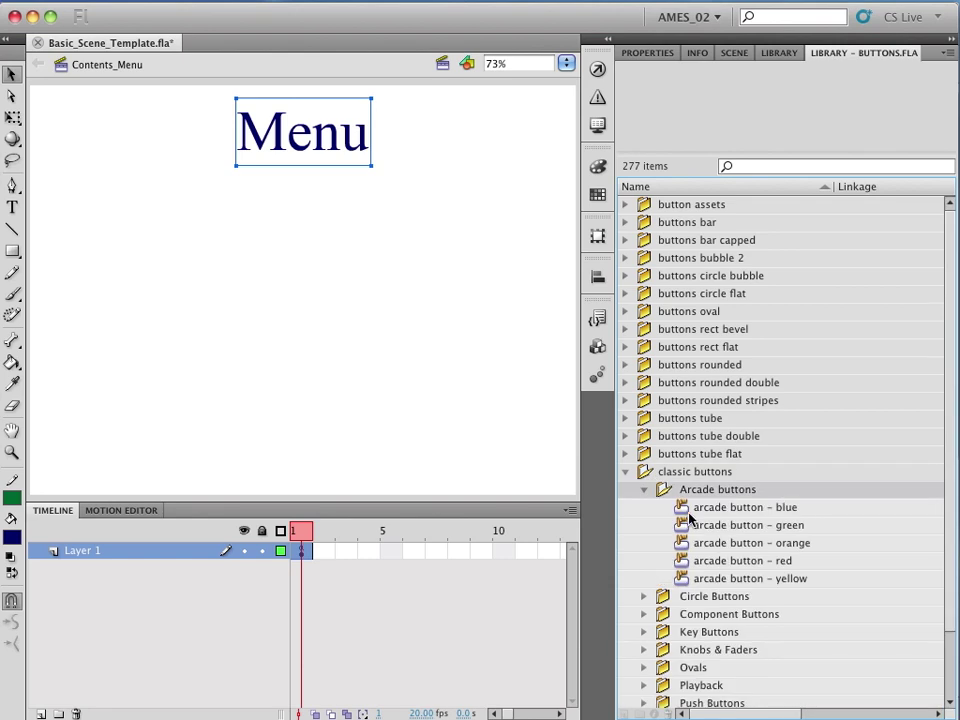
pyautogui.click(683, 510)
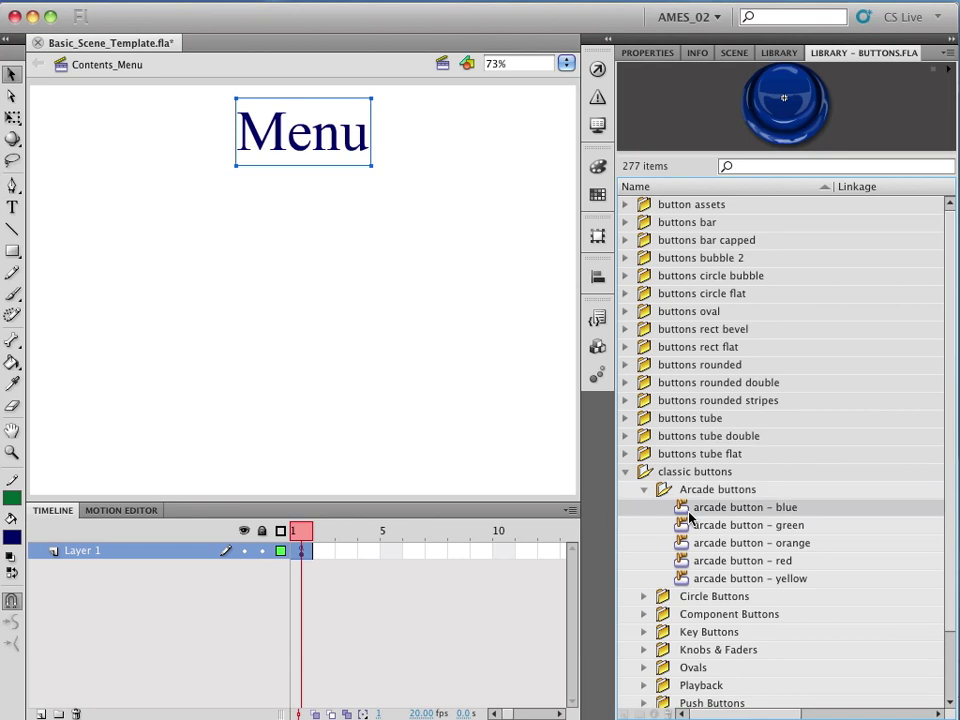
pyautogui.moveTo(683, 510); pyautogui.dragTo(189, 253)
pyautogui.click(239, 260)
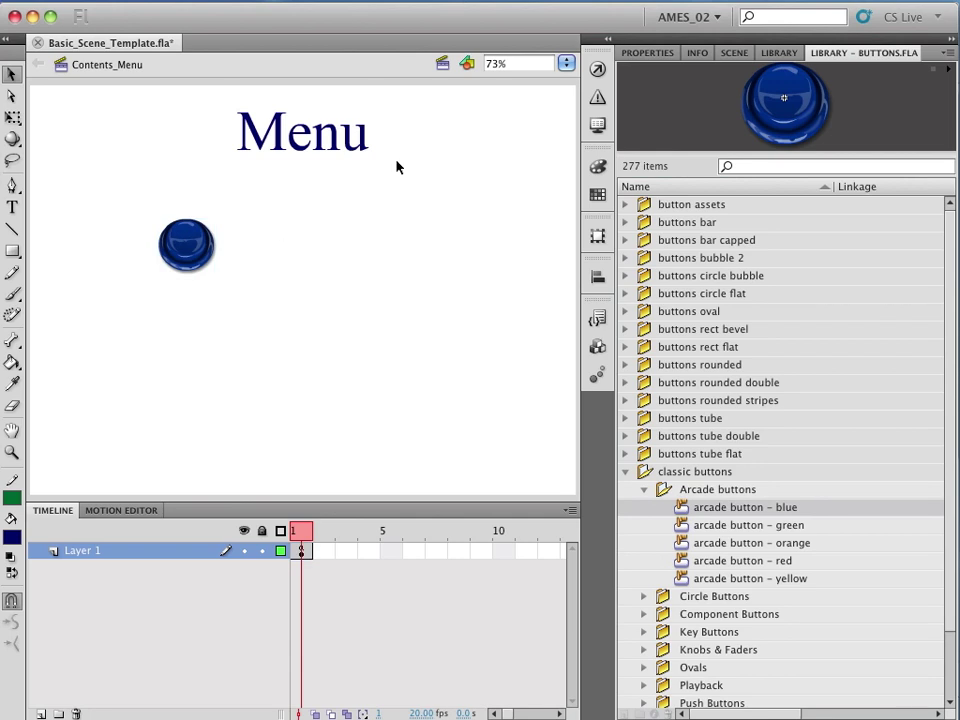
# Step: Check the Lesson_1 scene layout, then return to Contents_Menu
pyautogui.click(447, 66)
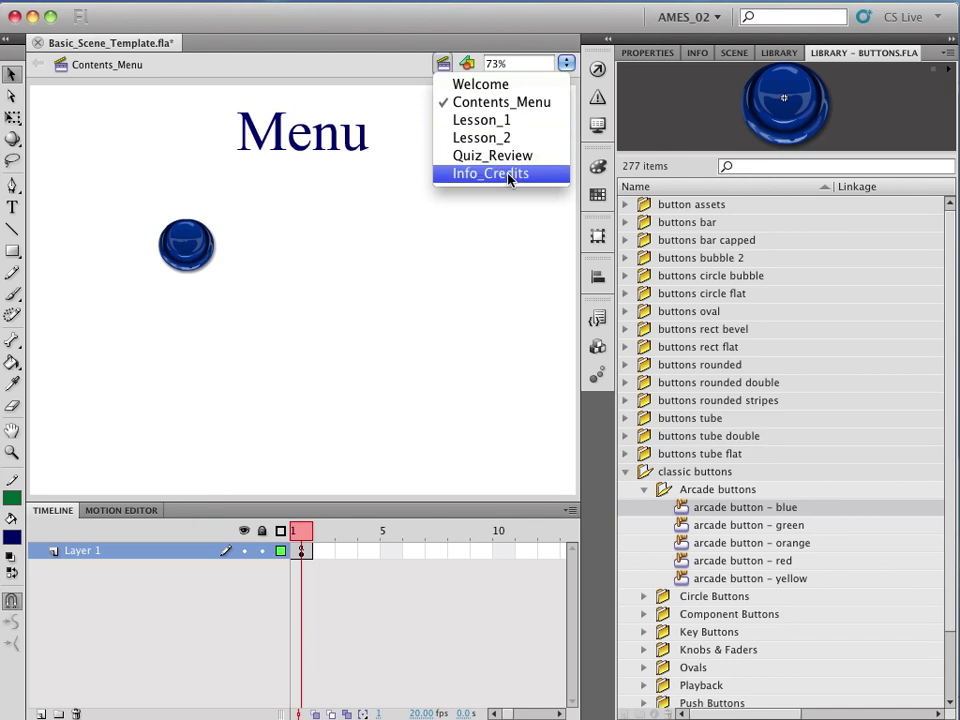
pyautogui.click(500, 121)
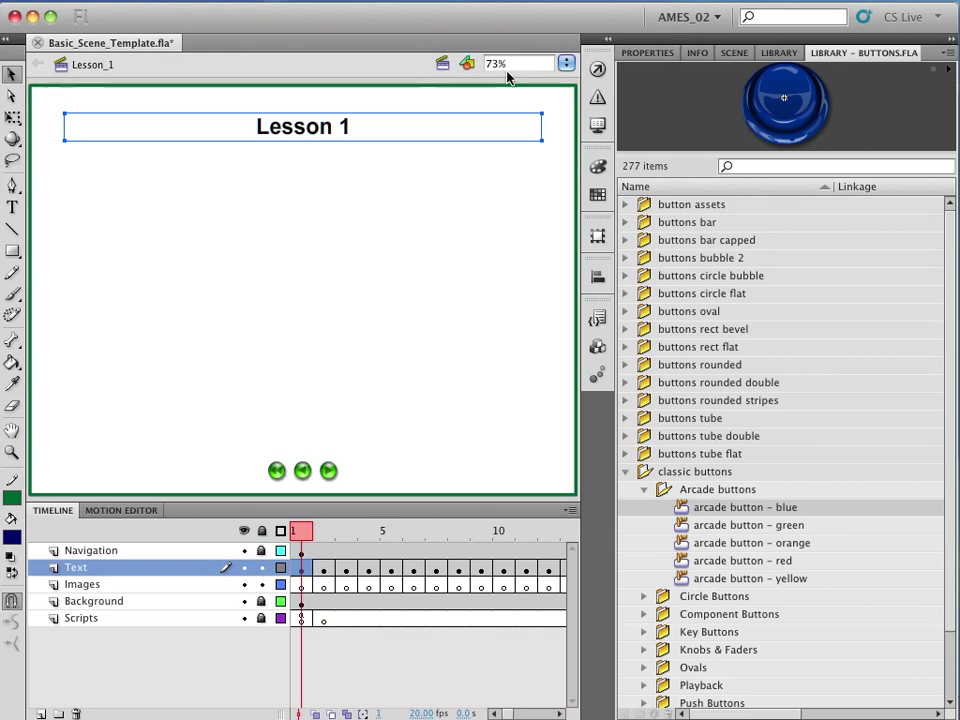
pyautogui.click(443, 63)
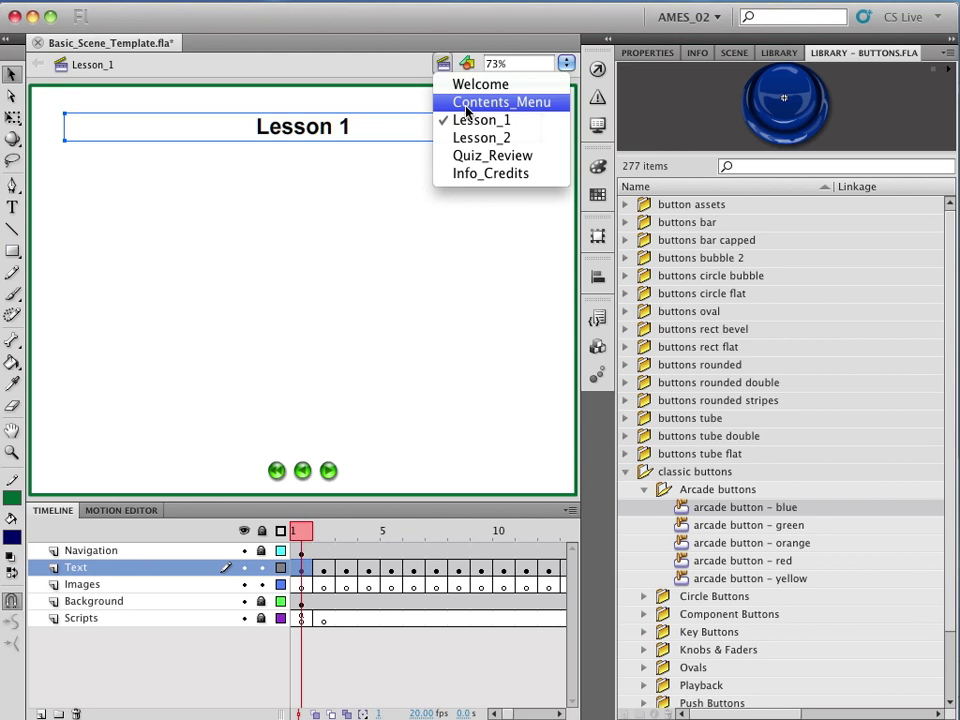
pyautogui.click(466, 105)
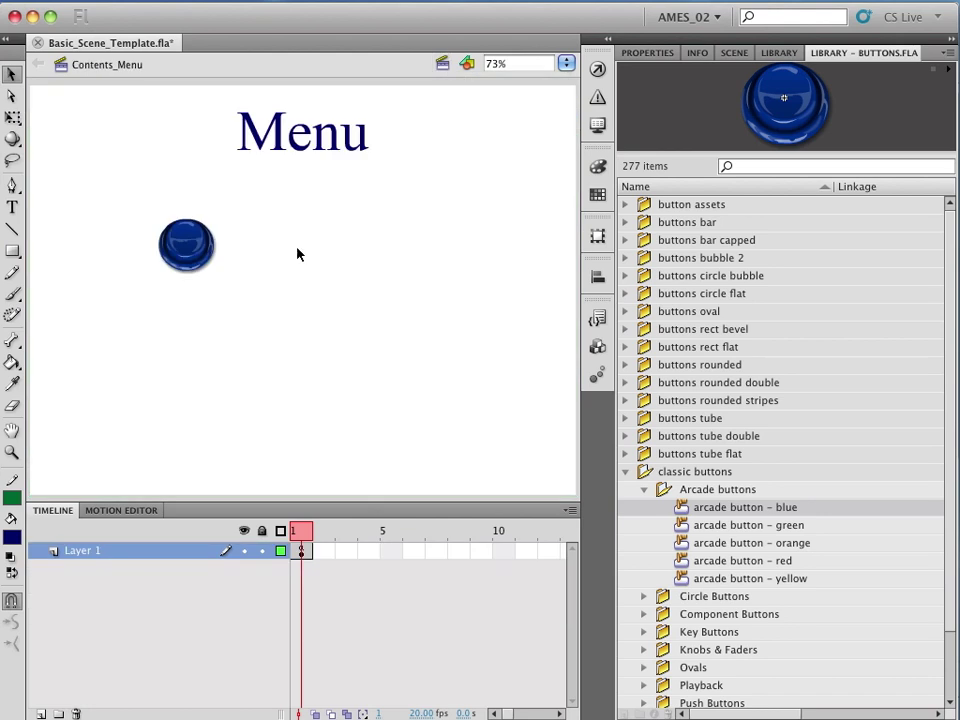
# Step: Duplicate the blue button into a column of four and shift the column left
pyautogui.click(185, 254)
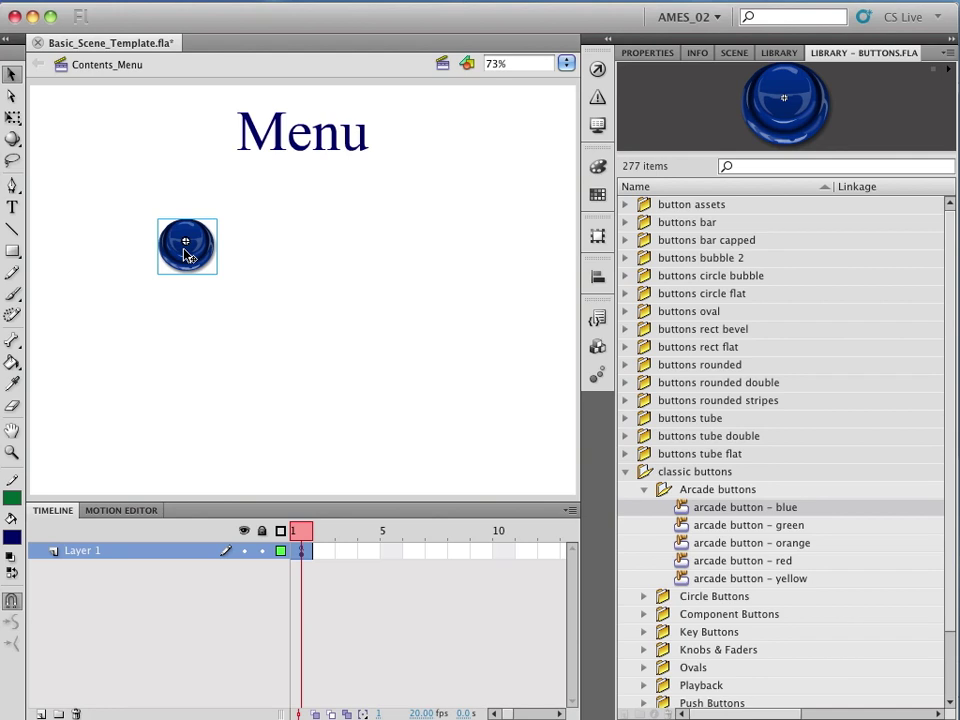
pyautogui.moveTo(185, 254); pyautogui.dragTo(182, 444)
pyautogui.click(251, 407)
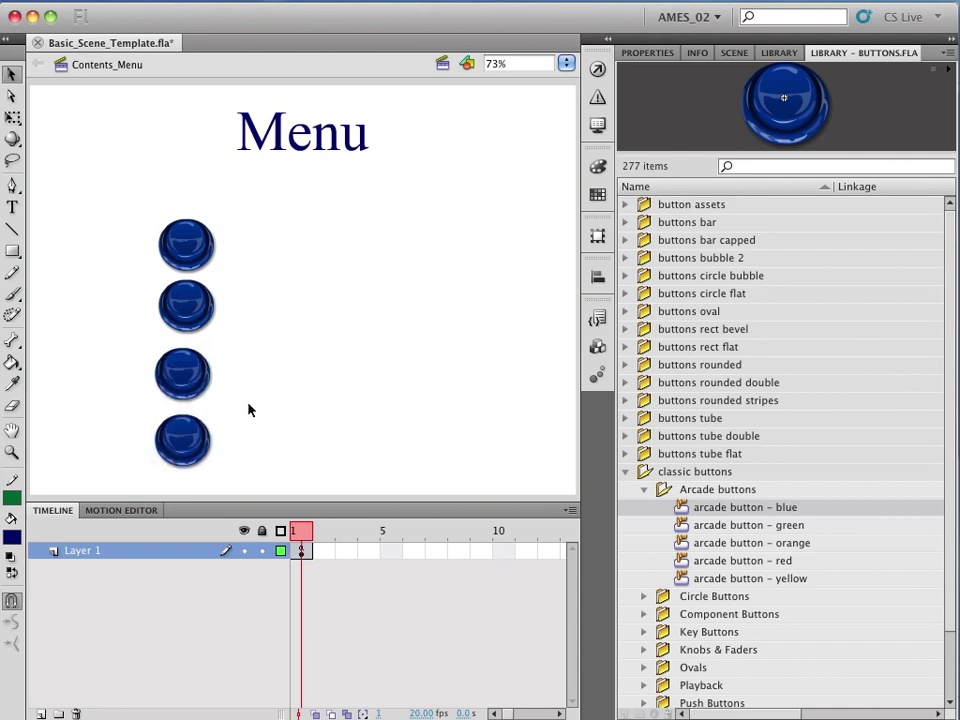
pyautogui.moveTo(134, 213); pyautogui.dragTo(253, 480)
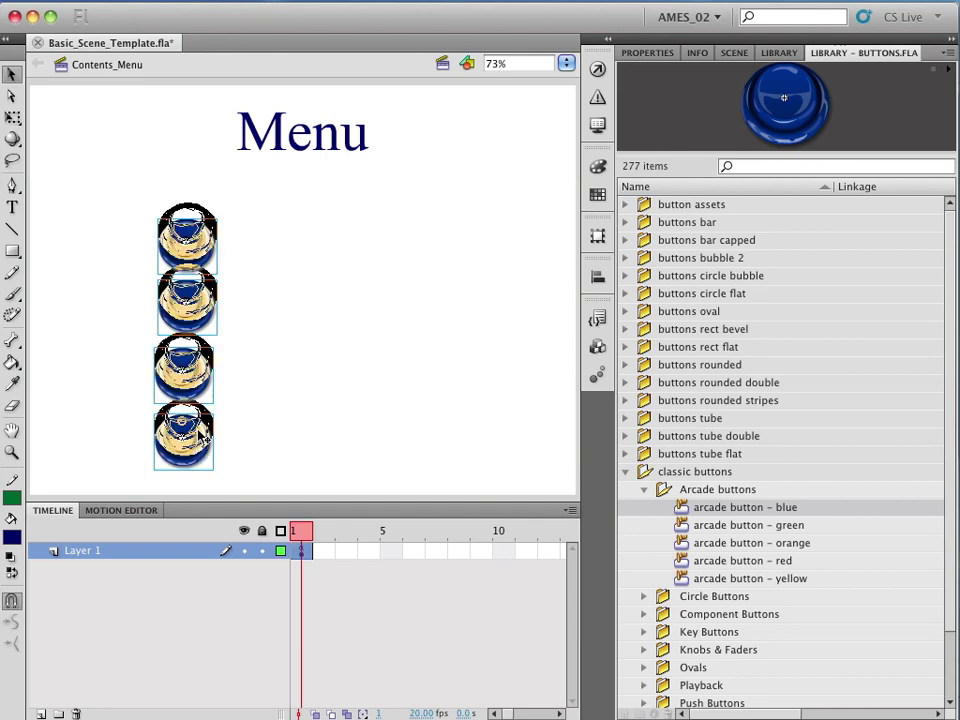
pyautogui.moveTo(203, 426); pyautogui.dragTo(151, 426)
pyautogui.click(277, 348)
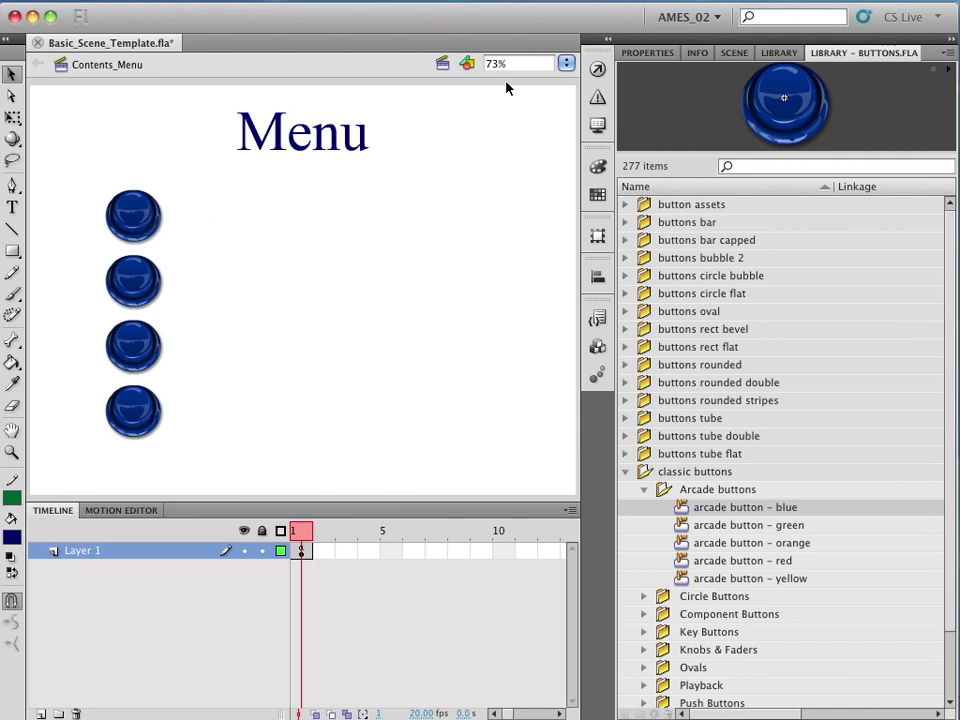
# Step: Give the top blue button an on(release) handler in the Actions panel
pyautogui.click(731, 56)
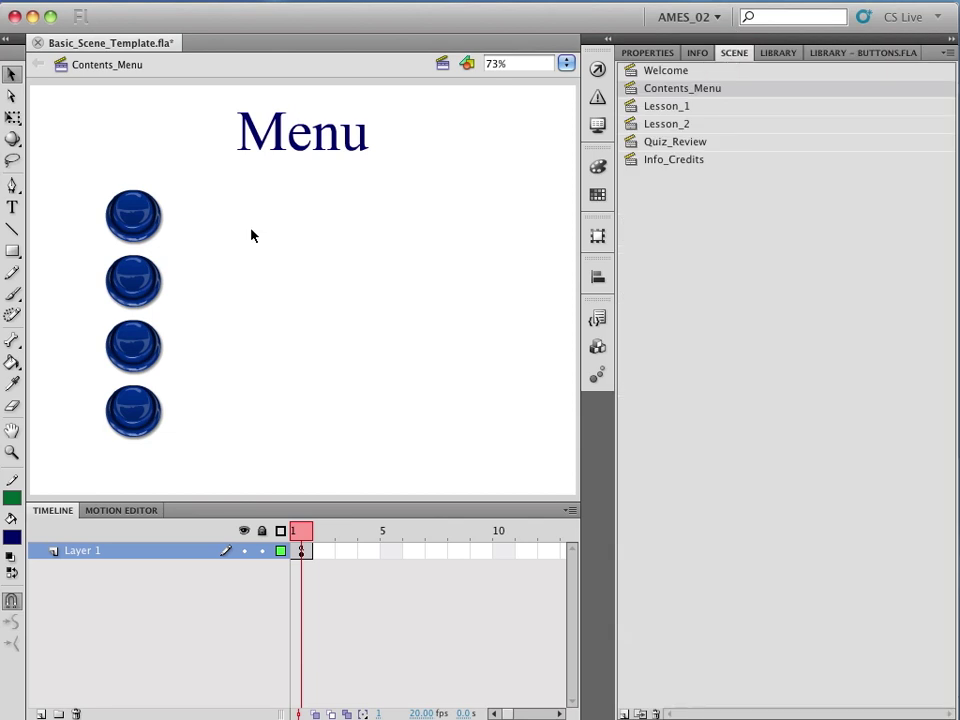
pyautogui.click(148, 220)
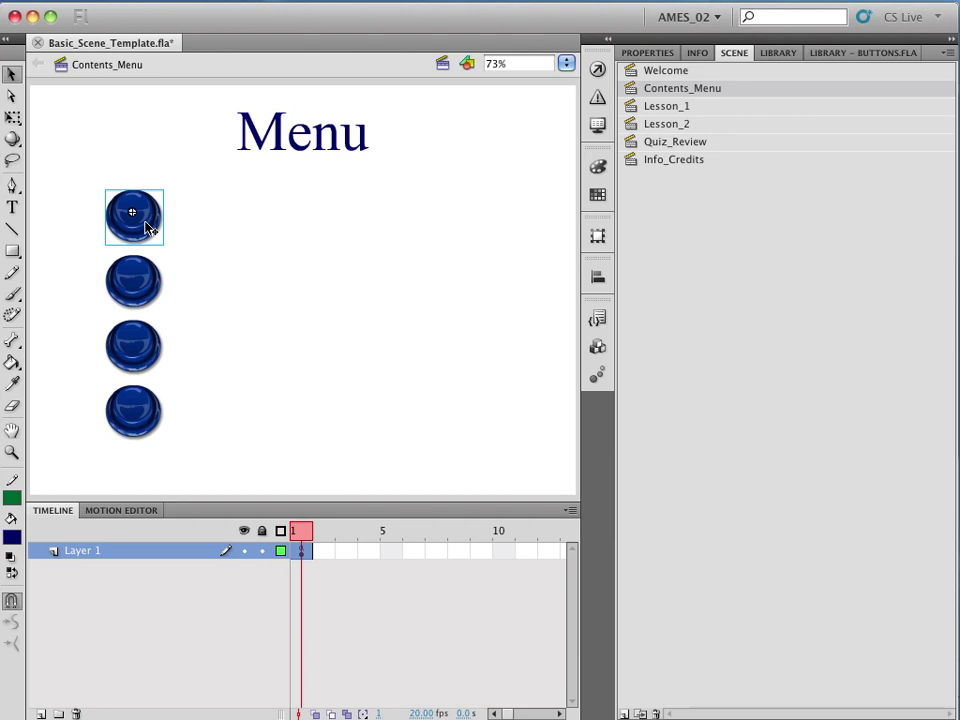
pyautogui.click(596, 70)
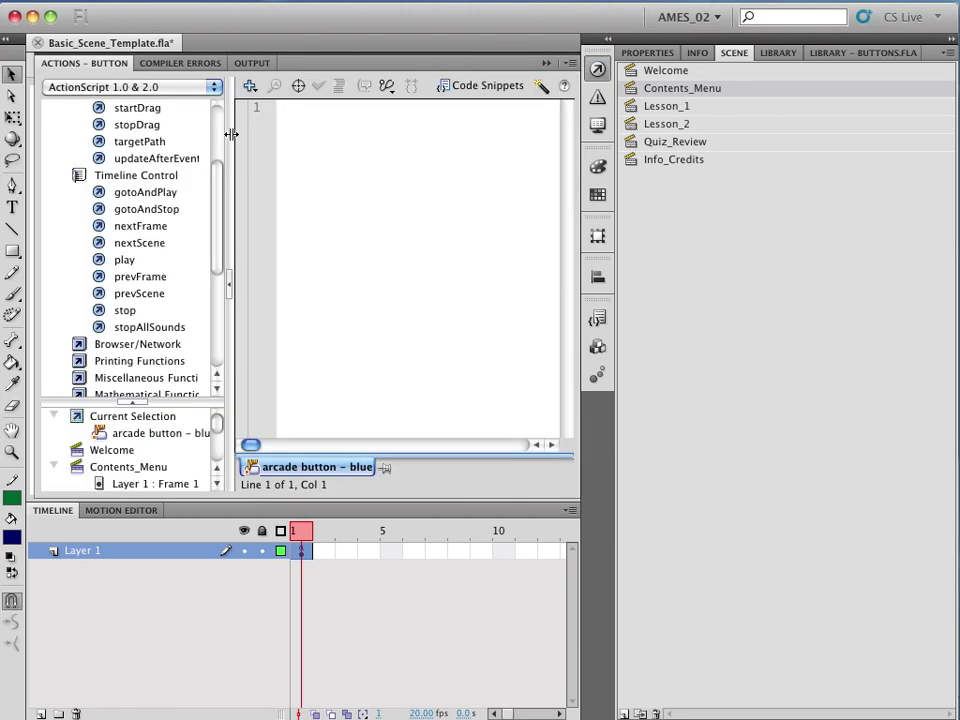
pyautogui.scroll(4, 200, 130)
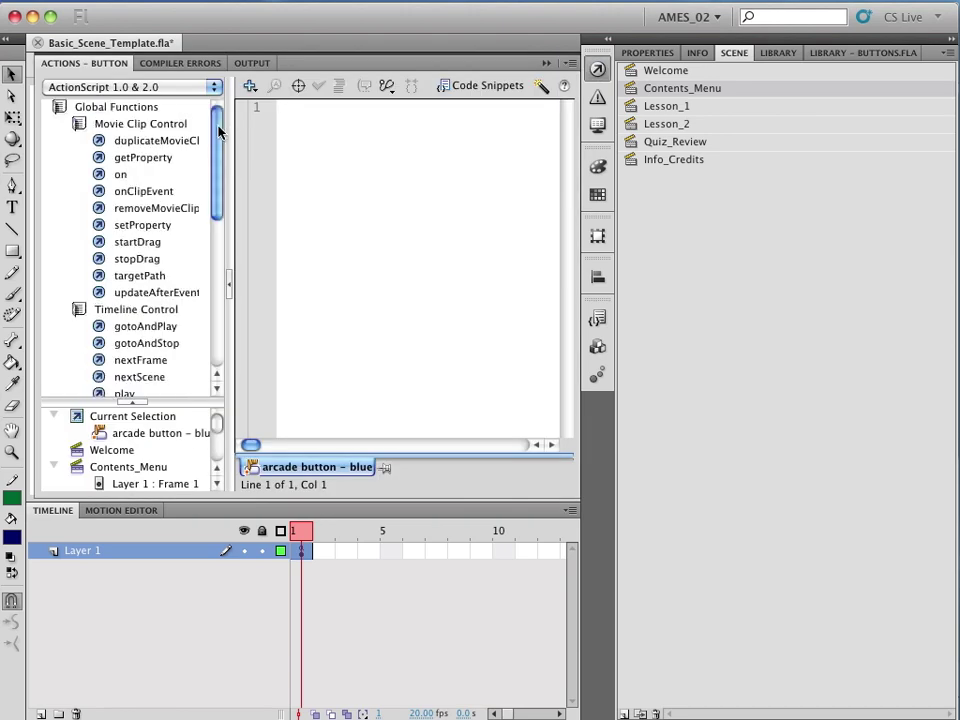
pyautogui.doubleClick(120, 175)
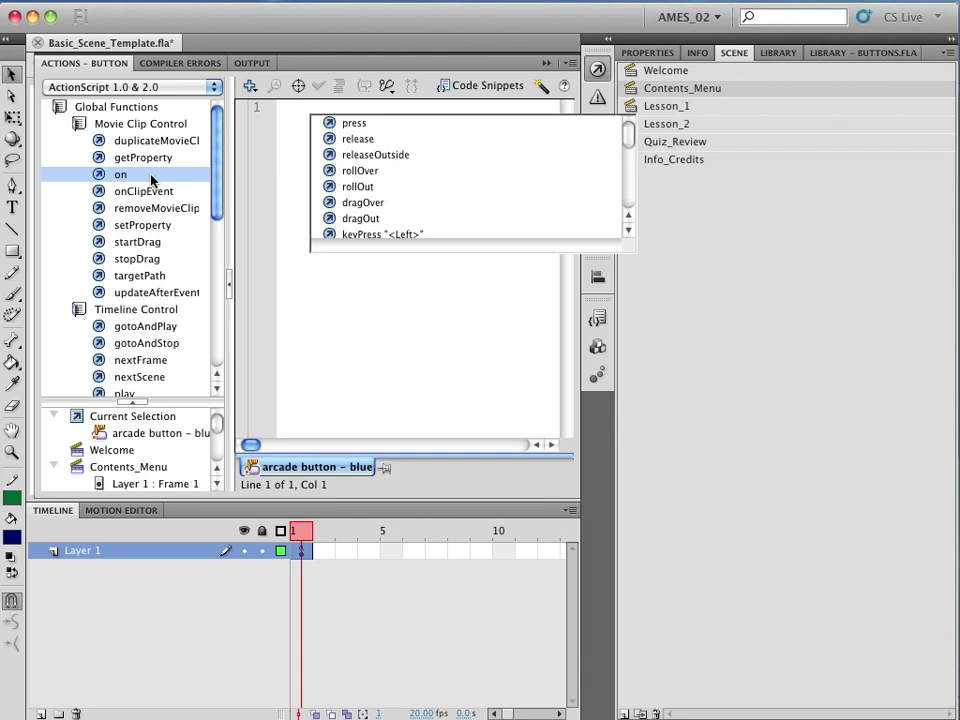
pyautogui.doubleClick(352, 140)
pyautogui.click(395, 121)
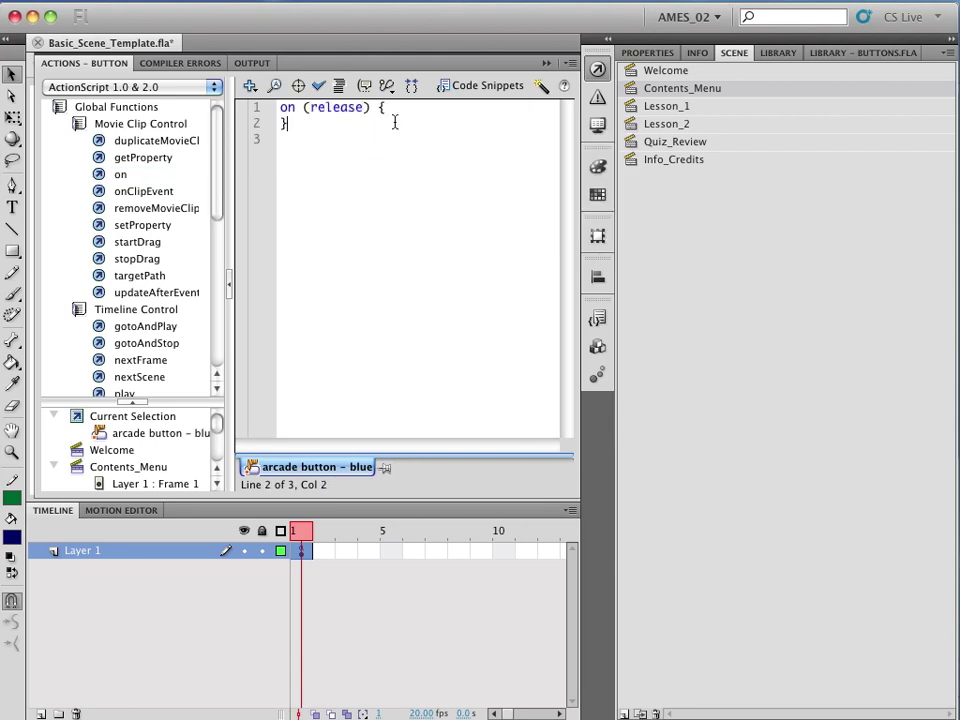
pyautogui.click(395, 113)
pyautogui.press('Return')
# Step: Add gotoAndStop("Lesson_1", 1) inside the release handler
pyautogui.doubleClick(162, 344)
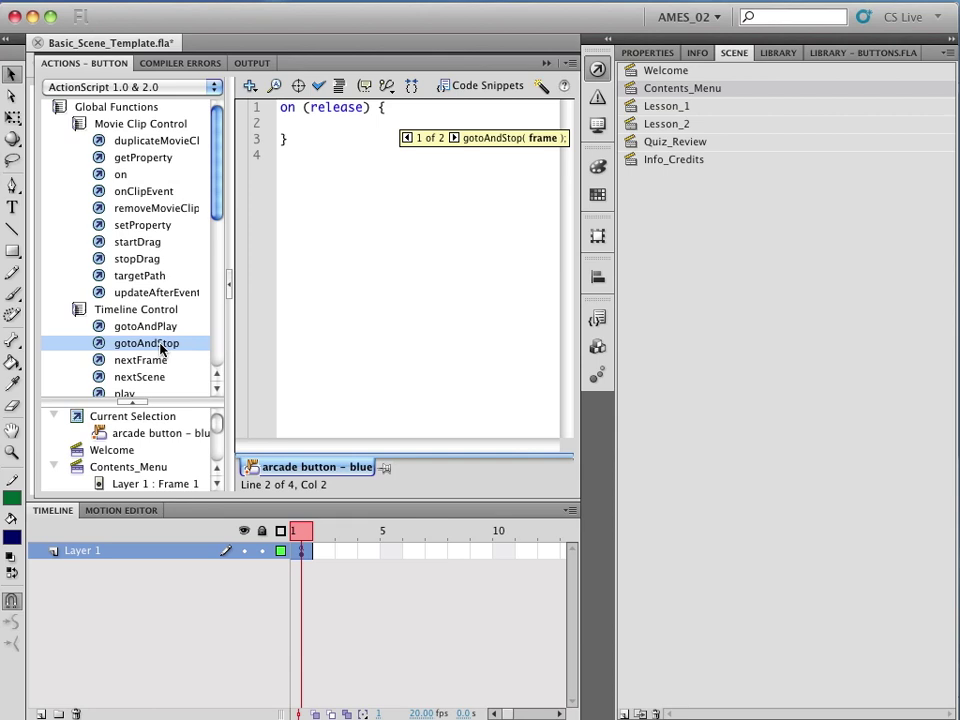
pyautogui.click(453, 138)
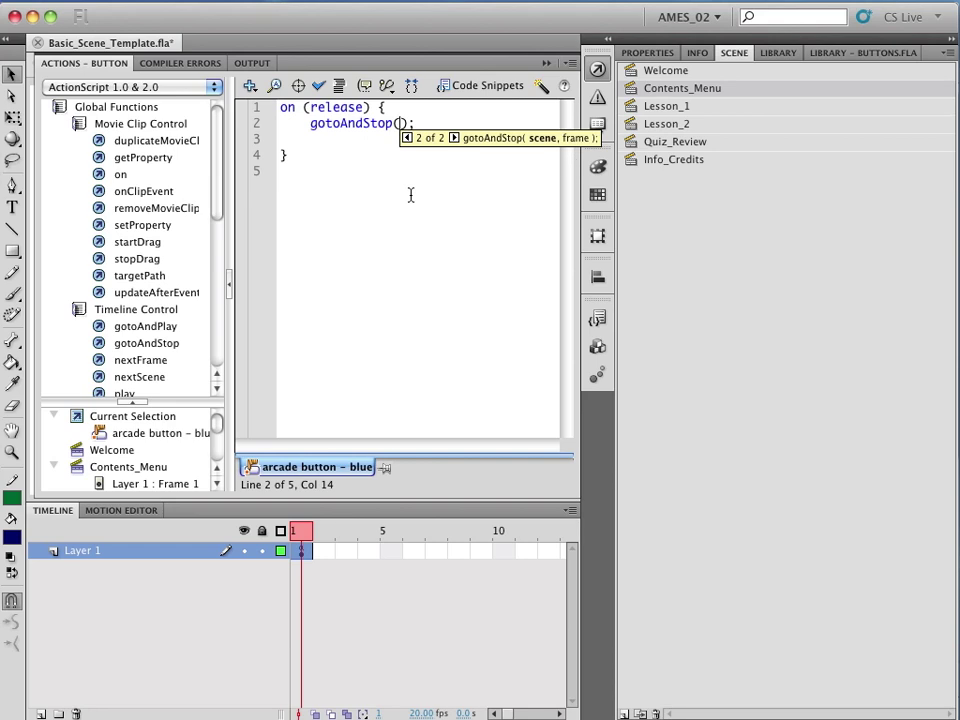
pyautogui.click(400, 123)
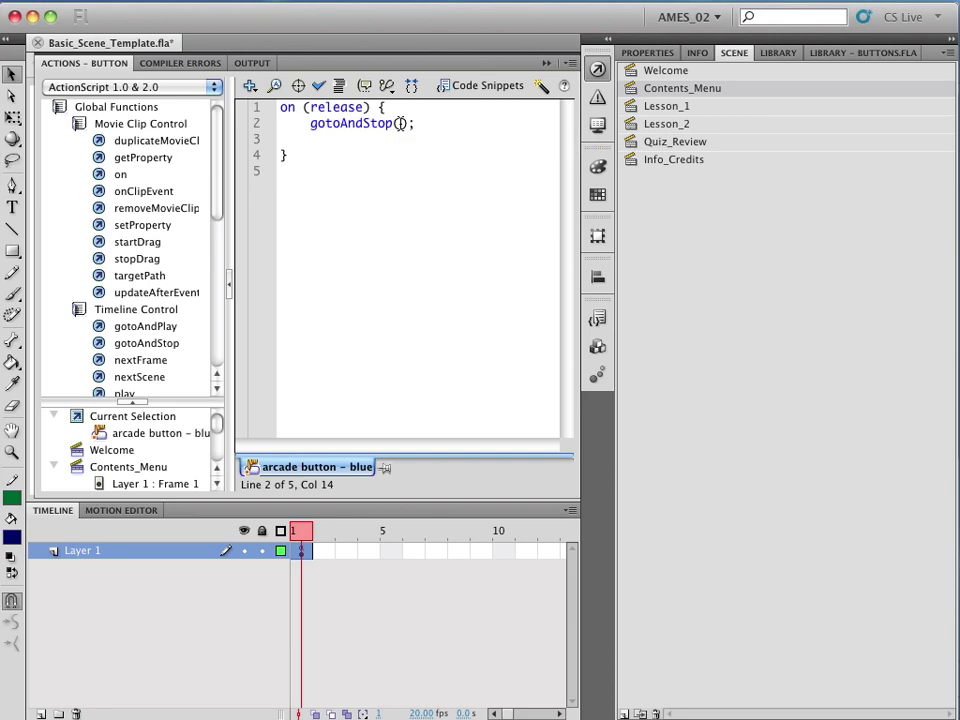
pyautogui.write('"Lesson_1')
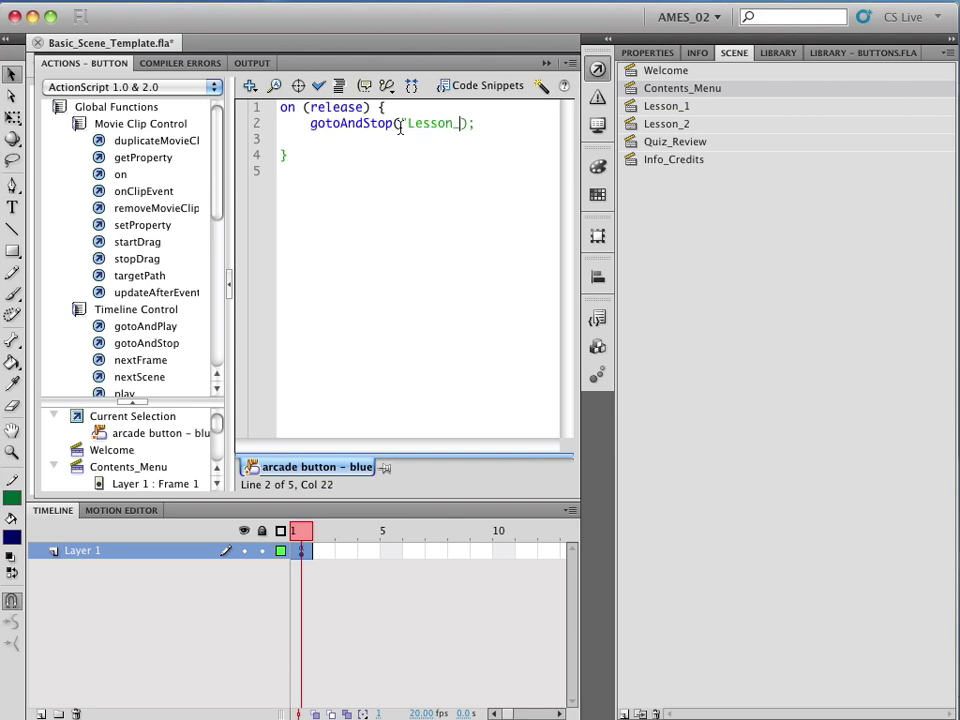
pyautogui.write('", ')
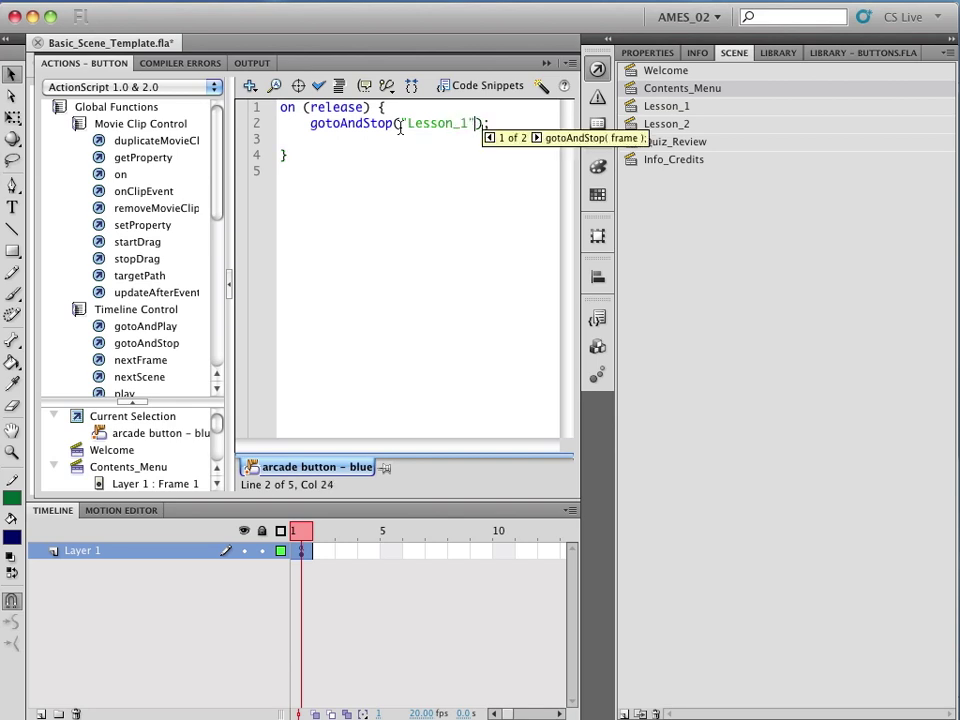
pyautogui.write('1')
pyautogui.click(333, 139)
pyautogui.press('BackSpace')
pyautogui.click(333, 139)
# Step: Copy the whole handler script and close the Actions panel
pyautogui.moveTo(333, 140); pyautogui.dragTo(283, 110)
pyautogui.rightClick(318, 113)
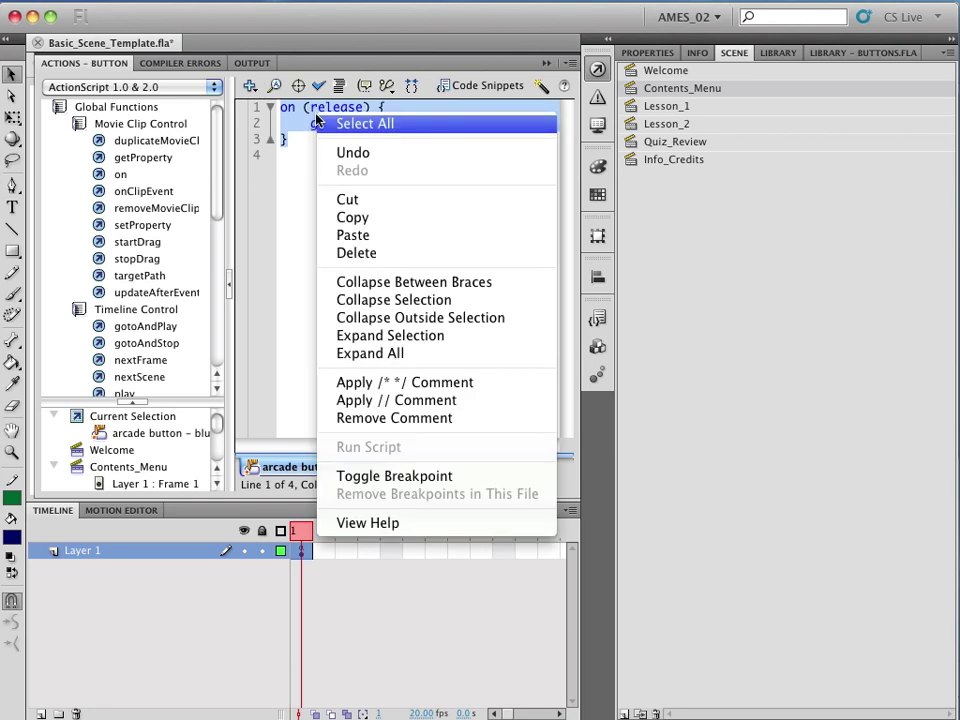
pyautogui.click(350, 217)
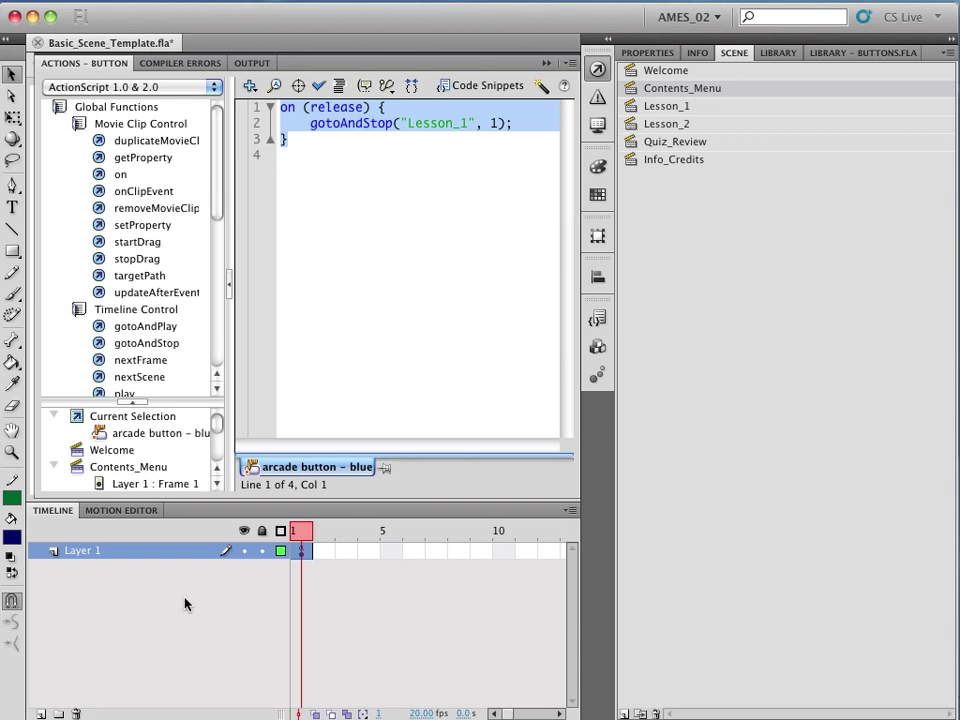
pyautogui.press('F9')
pyautogui.click(145, 287)
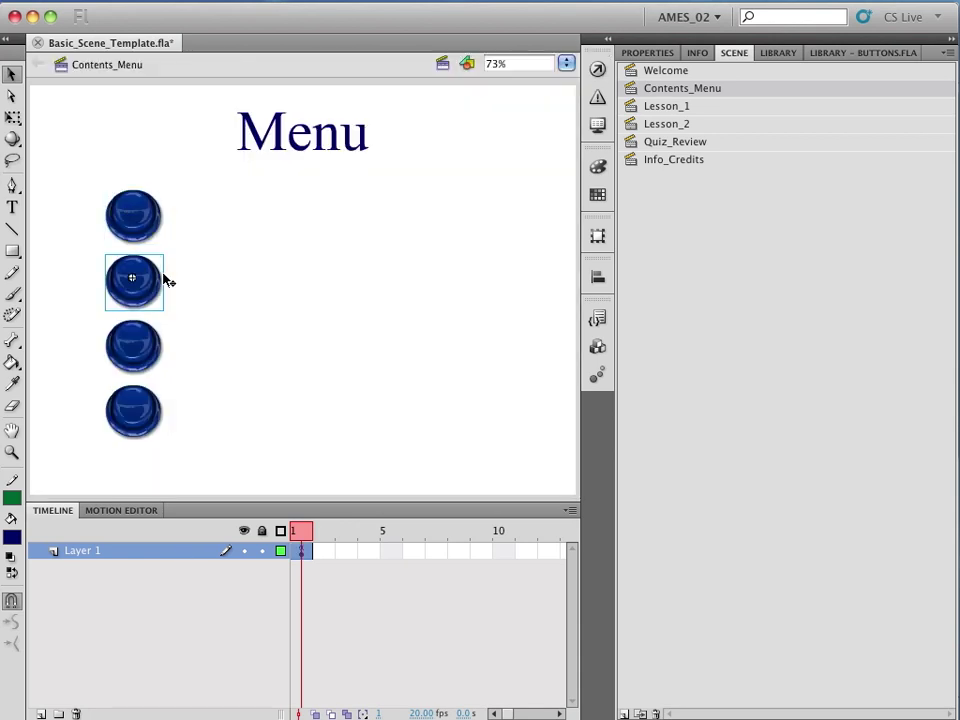
# Step: Paste the script onto the second button, changing the target to Lesson_2
pyautogui.click(604, 67)
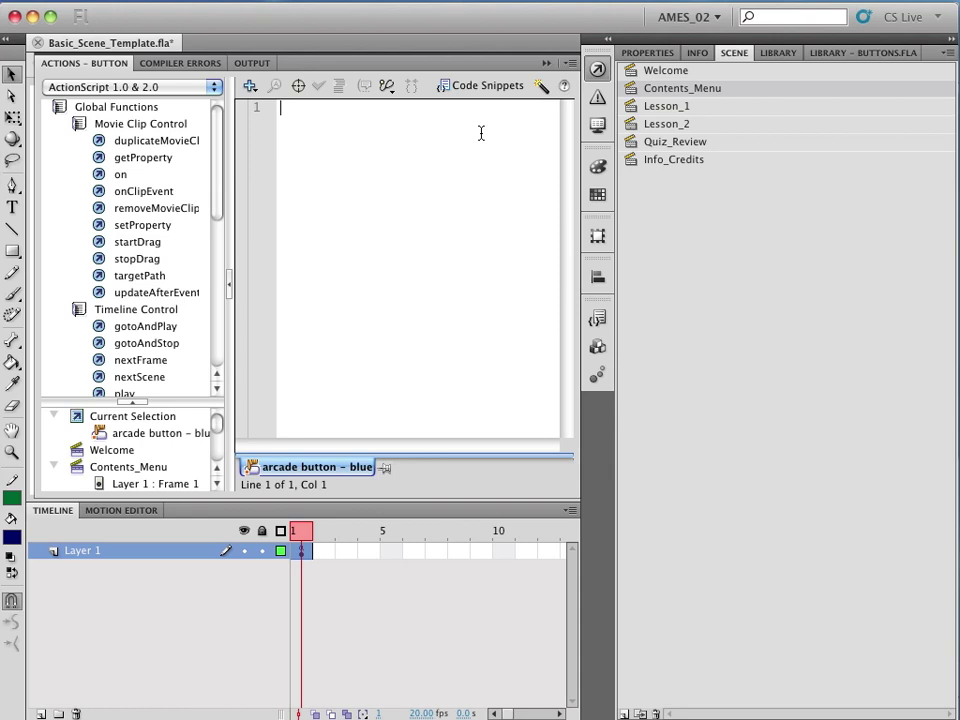
pyautogui.hotkey('ctrl', 'v')
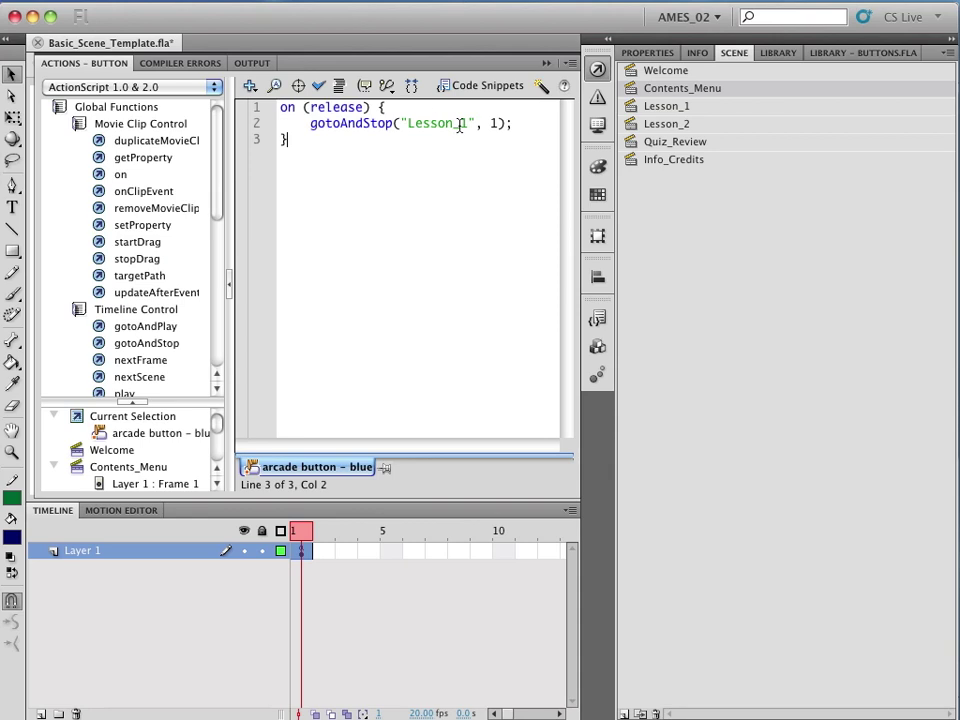
pyautogui.click(464, 124)
pyautogui.press('BackSpace')
pyautogui.write('2')
pyautogui.hotkey('alt', 'F9')
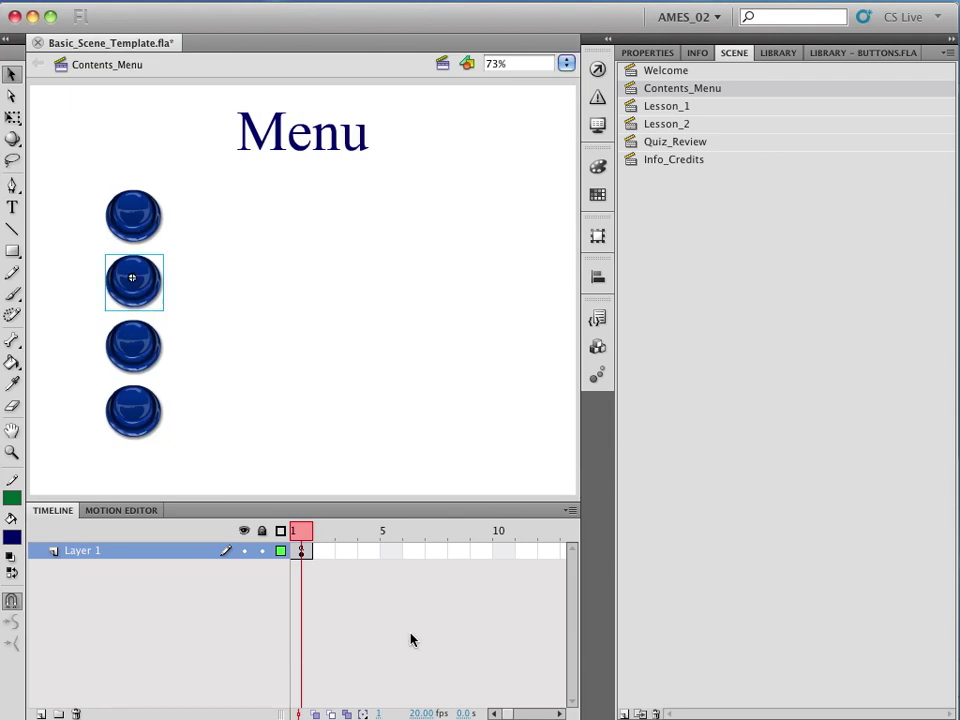
# Step: Paste the script onto the third button with the scene set to Quiz_Review
pyautogui.click(136, 352)
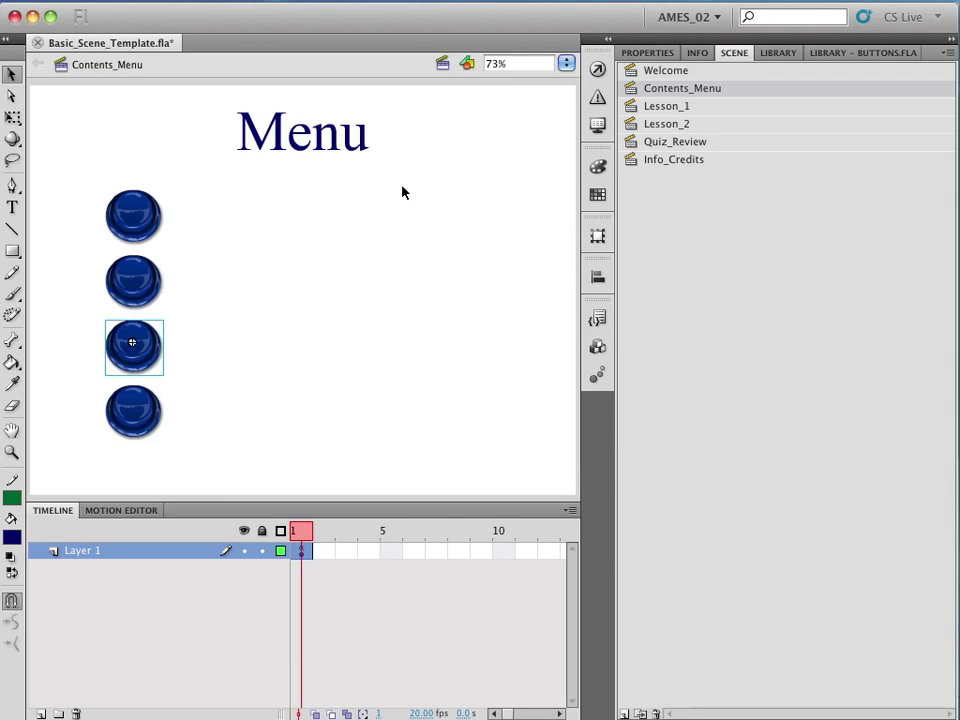
pyautogui.hotkey('alt', 'F9')
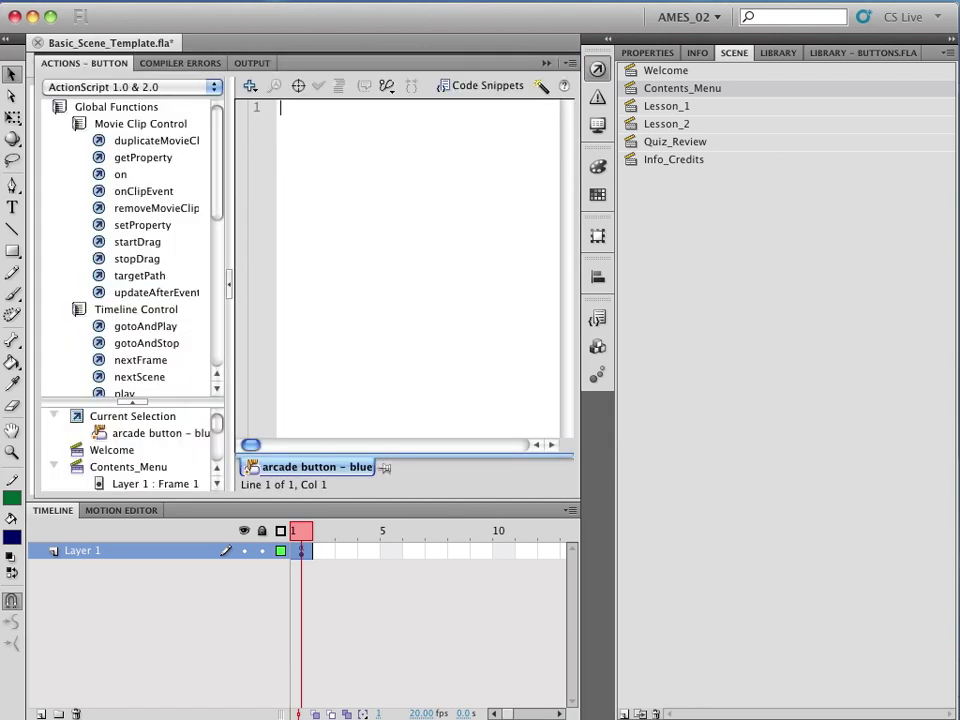
pyautogui.press('super+v')
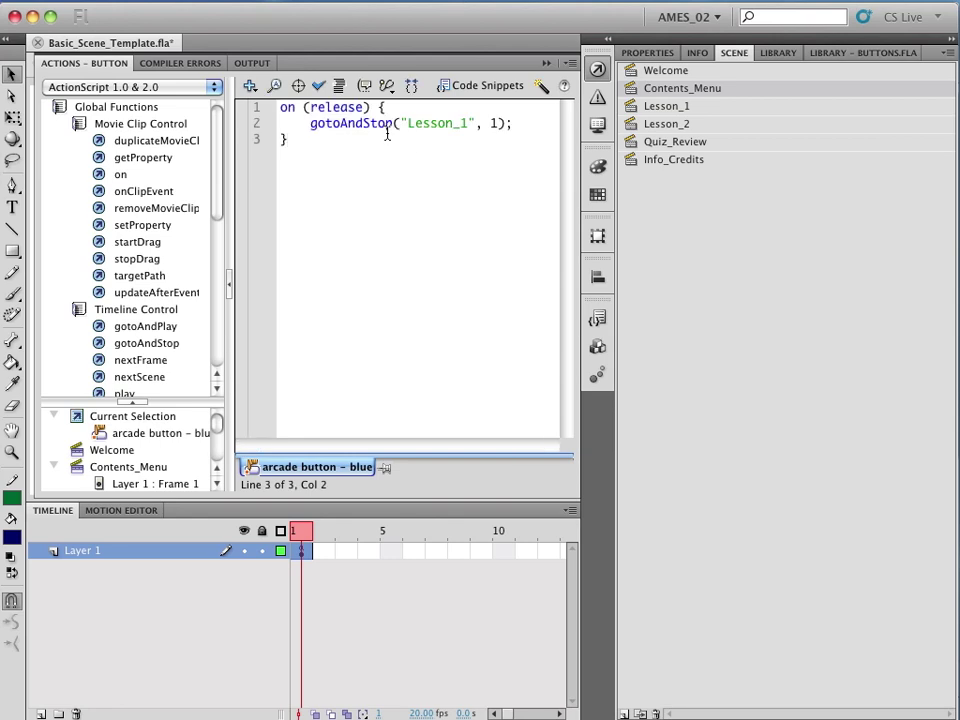
pyautogui.moveTo(467, 124); pyautogui.dragTo(408, 123)
pyautogui.write('Qui')
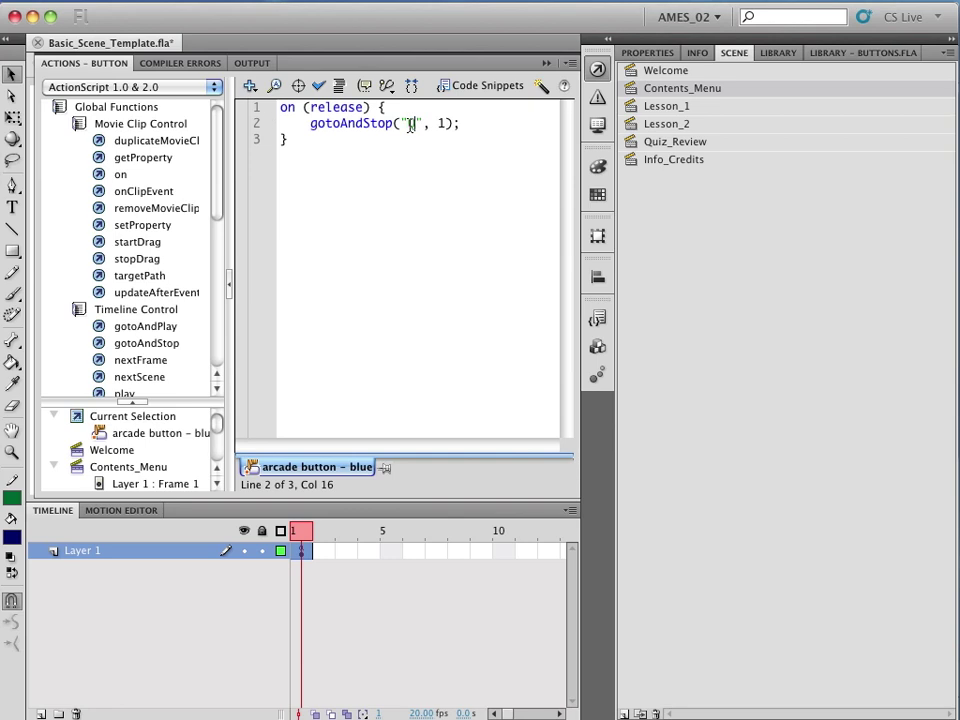
pyautogui.write('z_Review')
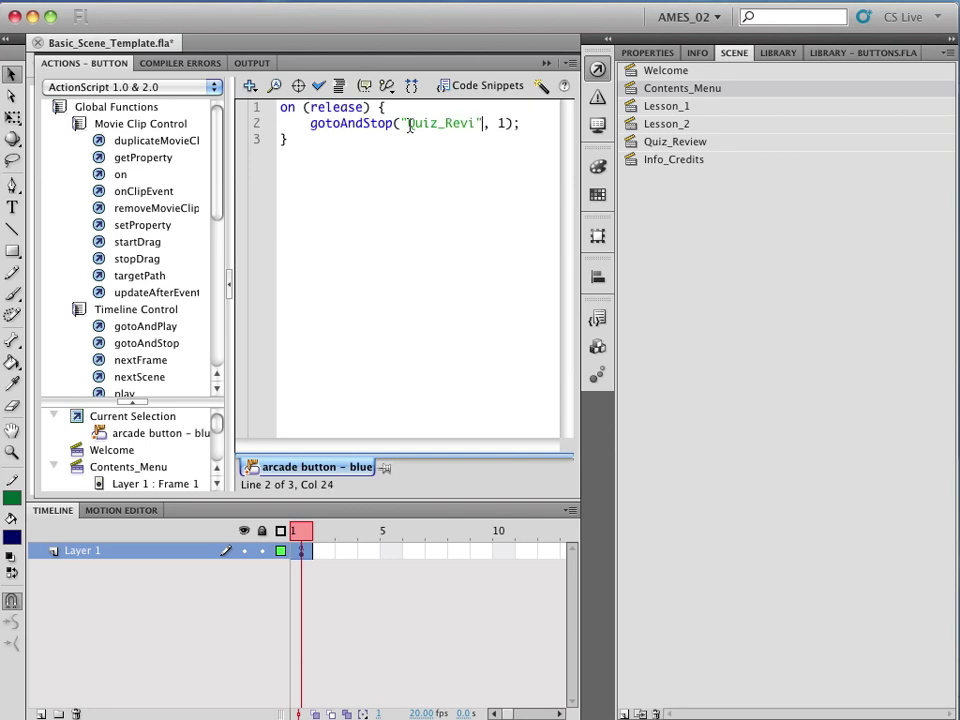
pyautogui.press('F9')
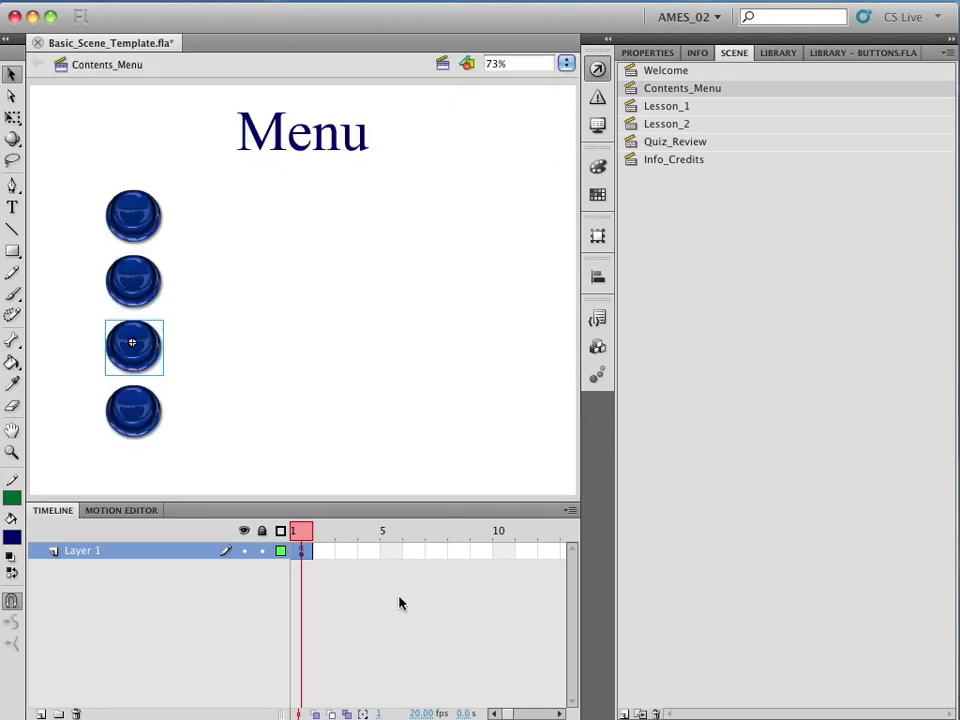
# Step: Paste the script onto the fourth button with the scene set to Info_Credits
pyautogui.click(140, 418)
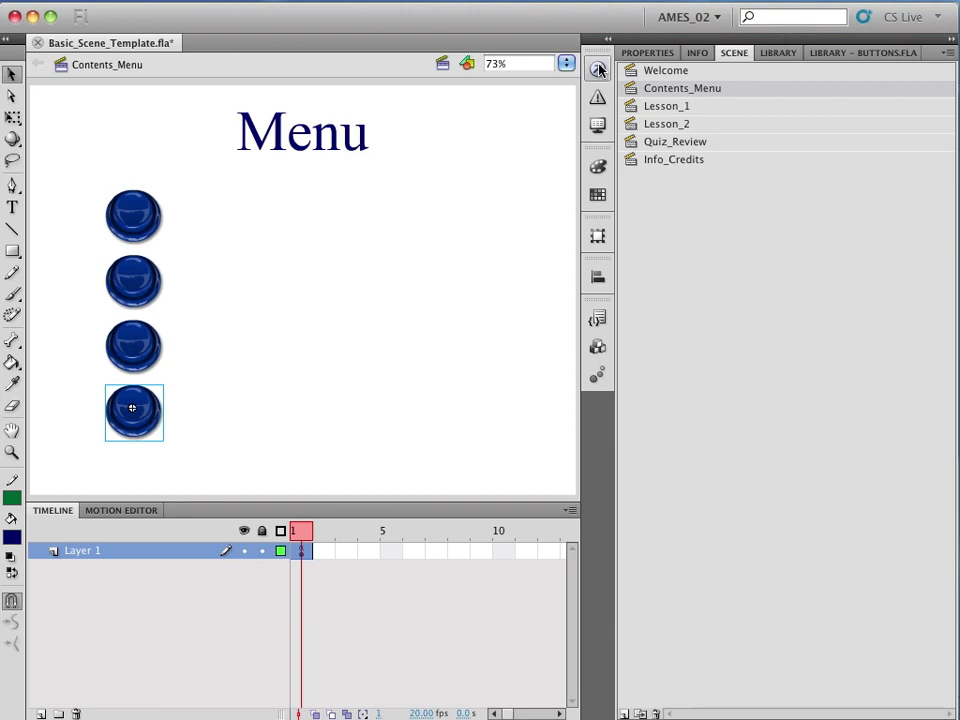
pyautogui.press('F9')
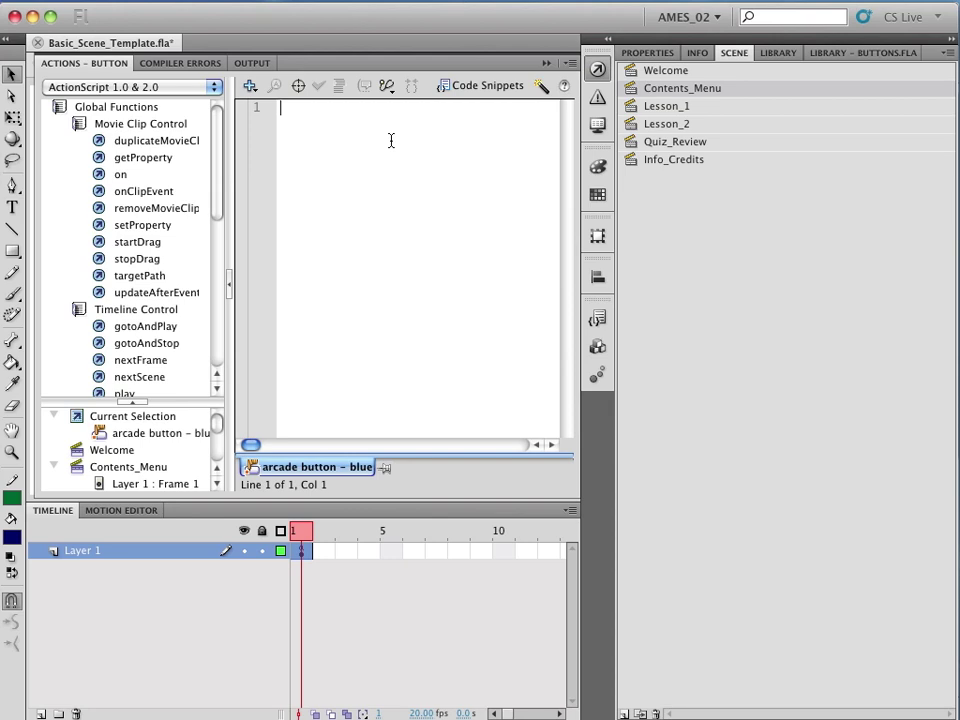
pyautogui.press('super+v')
pyautogui.moveTo(466, 123); pyautogui.dragTo(410, 123)
pyautogui.write('Infor')
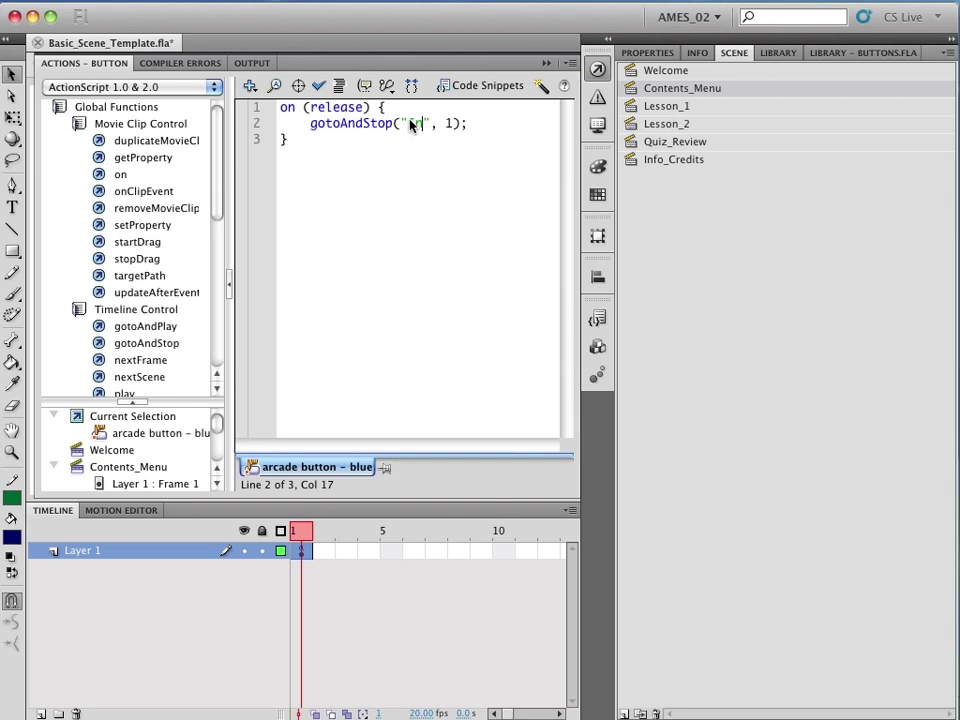
pyautogui.press('BackSpace')
pyautogui.write('_Credits')
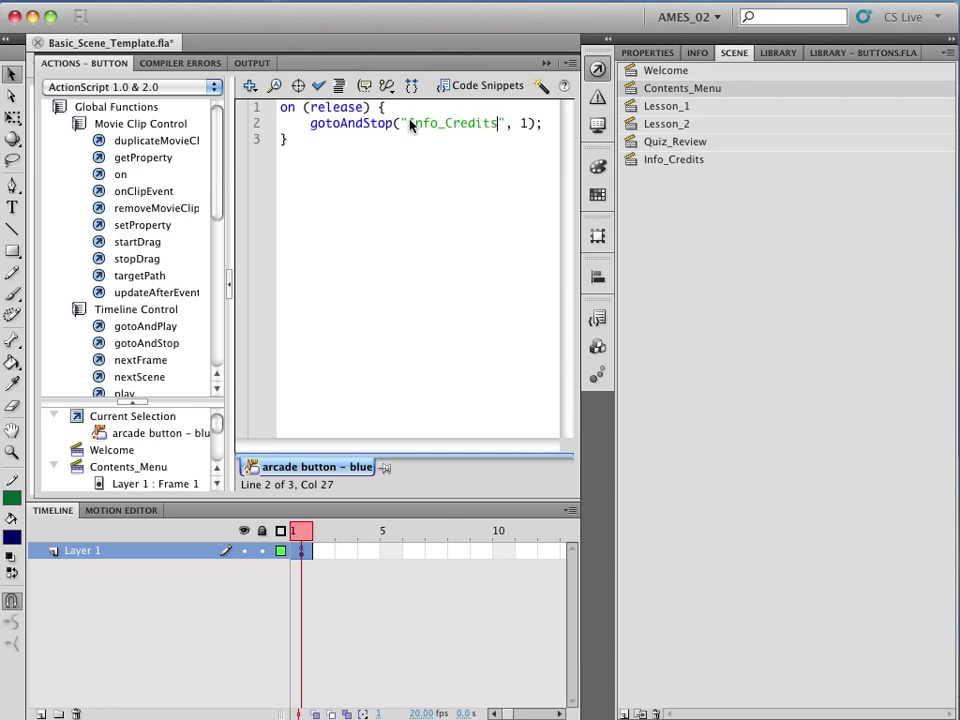
pyautogui.hotkey('alt', 'F9')
pyautogui.click(394, 437)
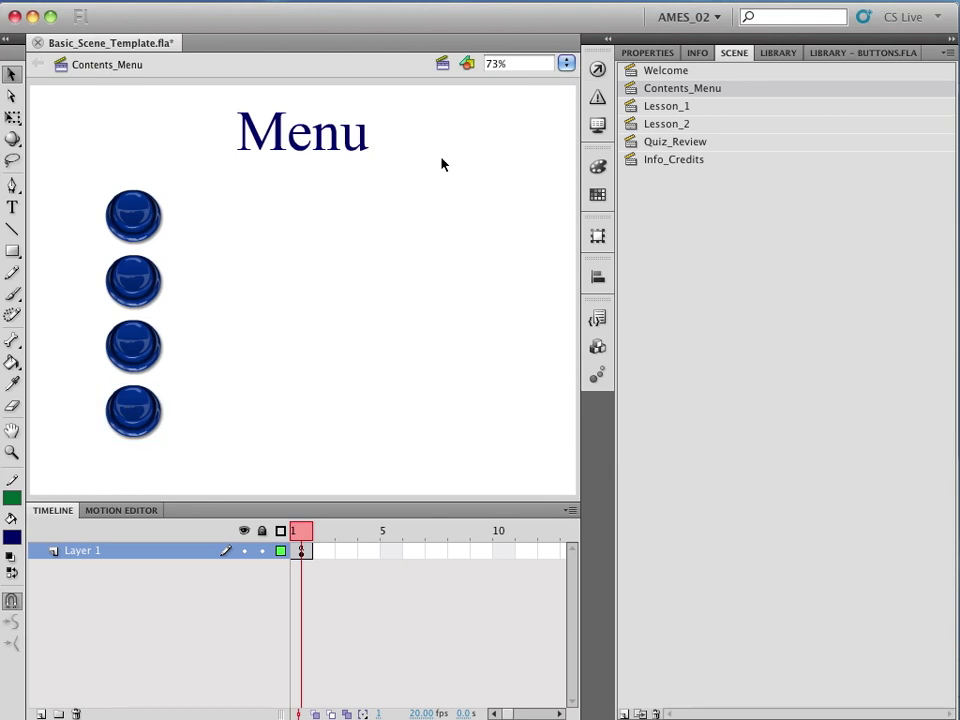
# Step: Drag the orange arcade button from the Buttons library onto Lesson_1 beside the arrows
pyautogui.click(670, 105)
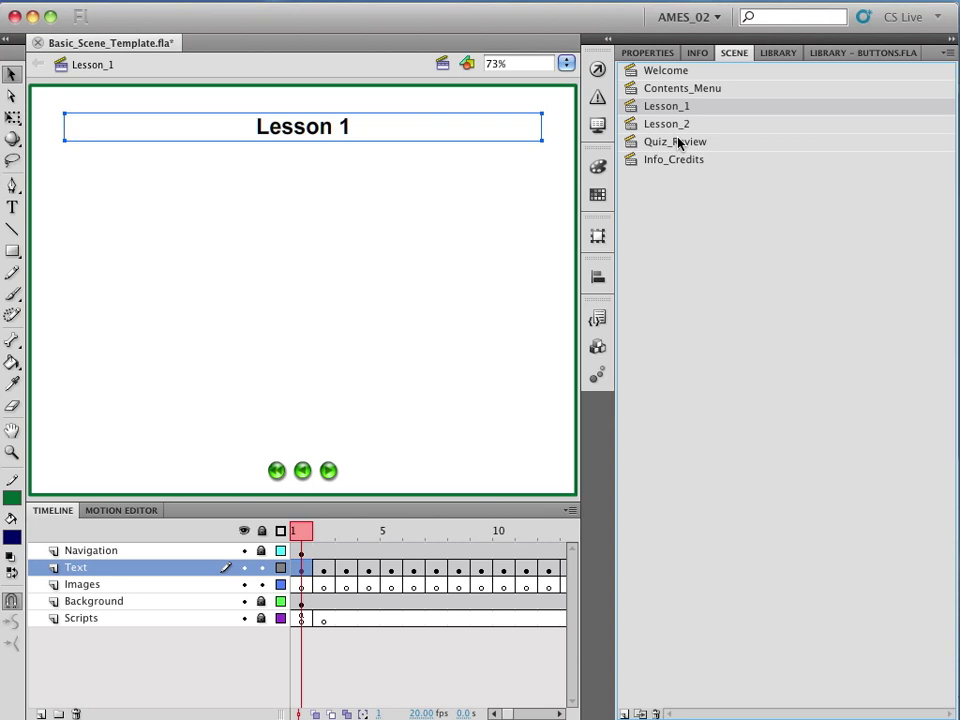
pyautogui.click(818, 56)
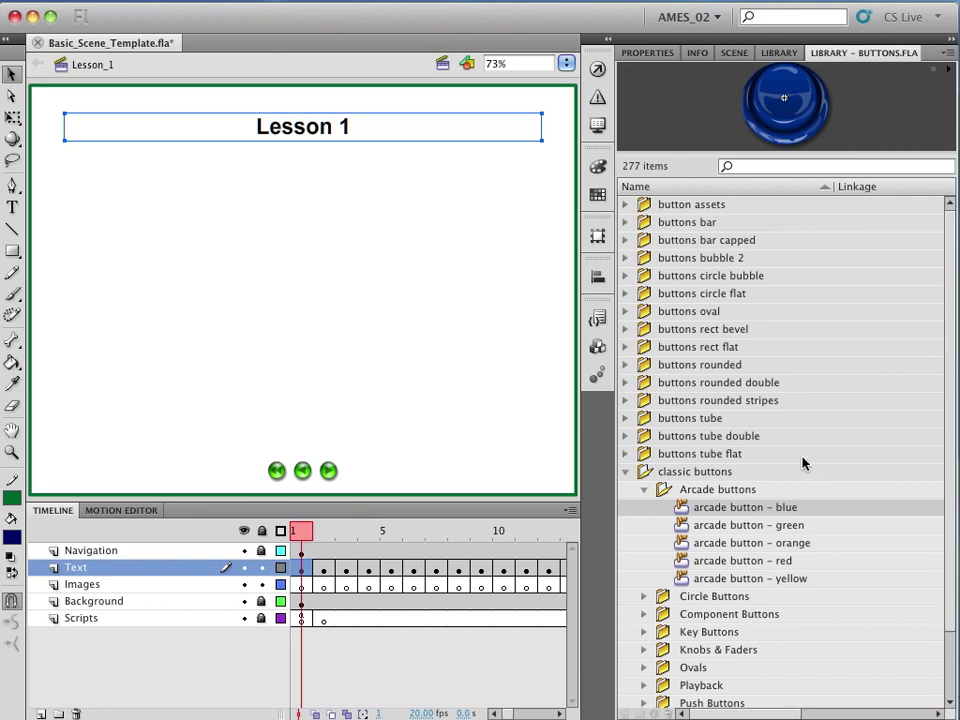
pyautogui.click(686, 543)
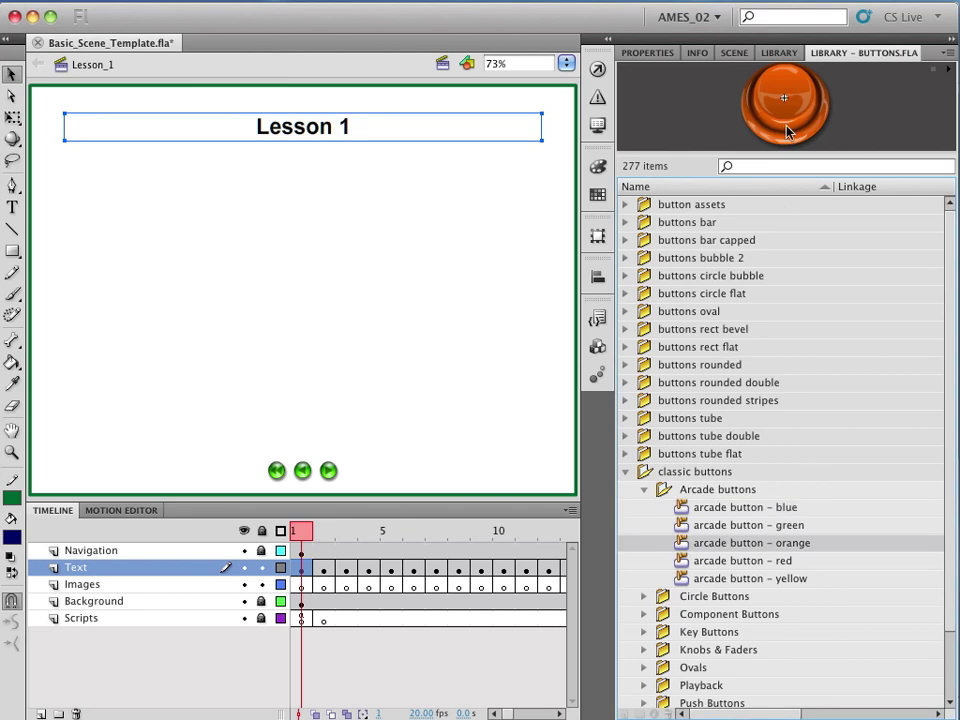
pyautogui.moveTo(785, 125); pyautogui.dragTo(240, 474)
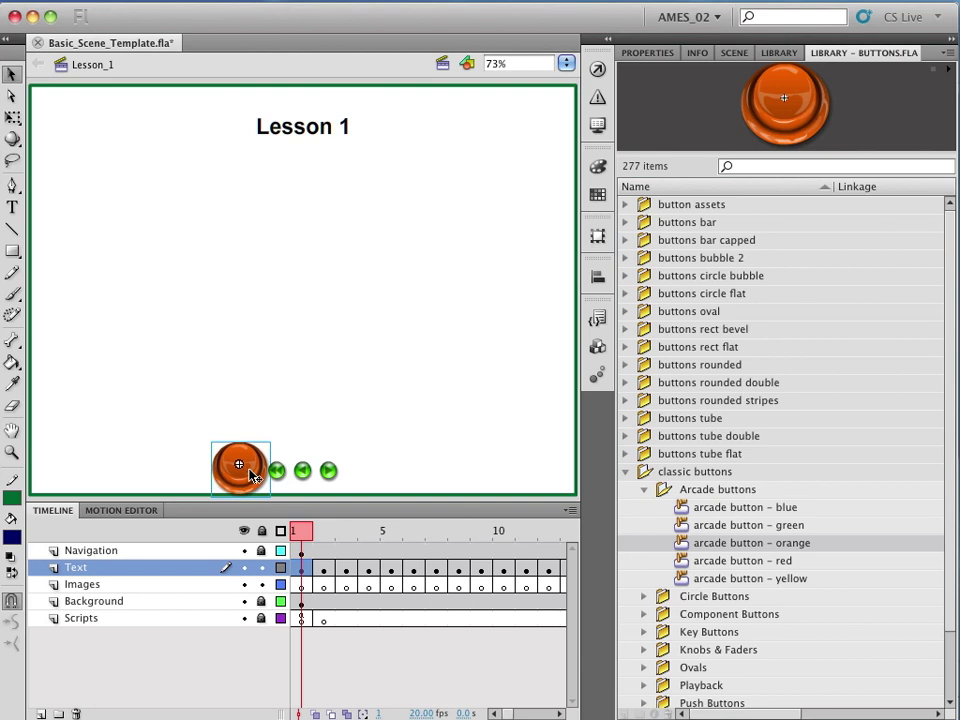
pyautogui.click(241, 466)
# Step: Resize the orange button to a width of 32 with Free Transform
pyautogui.moveTo(241, 466); pyautogui.dragTo(242, 465)
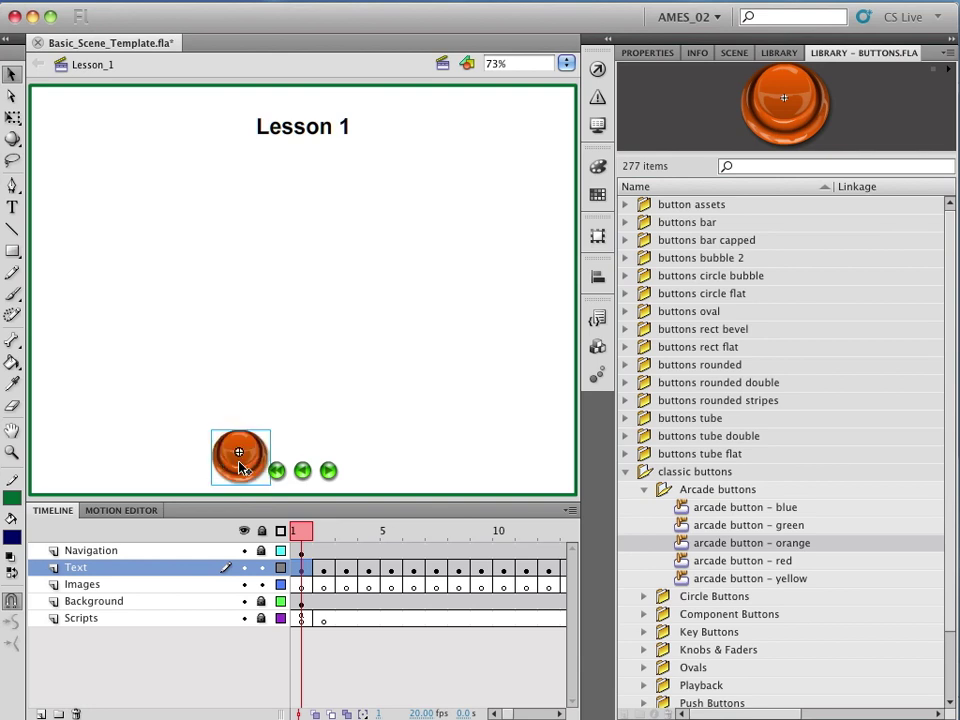
pyautogui.click(12, 117)
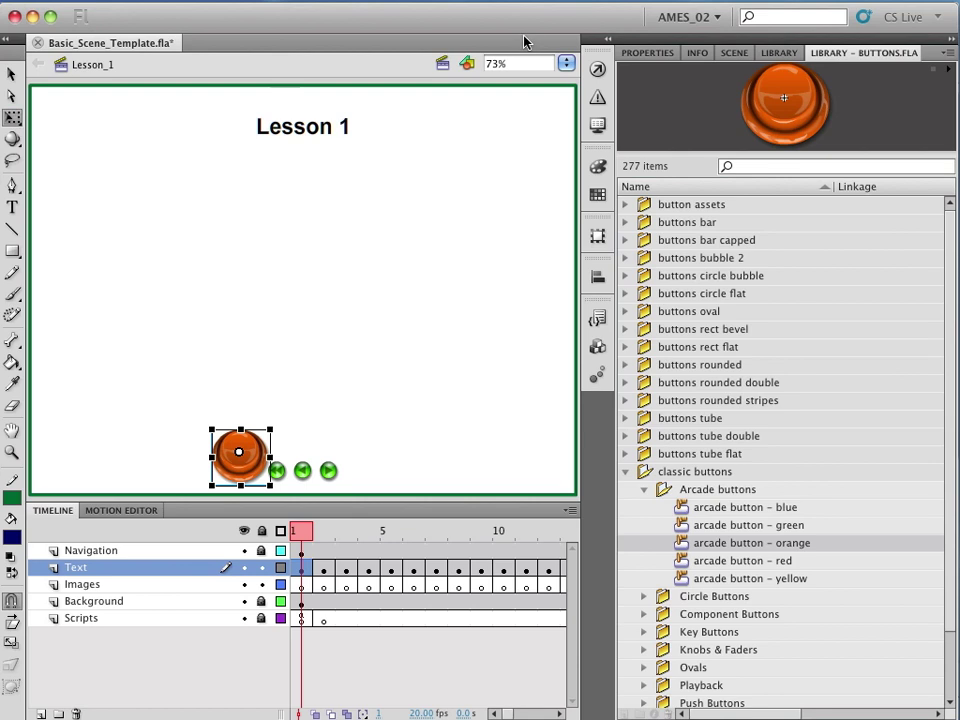
pyautogui.click(647, 54)
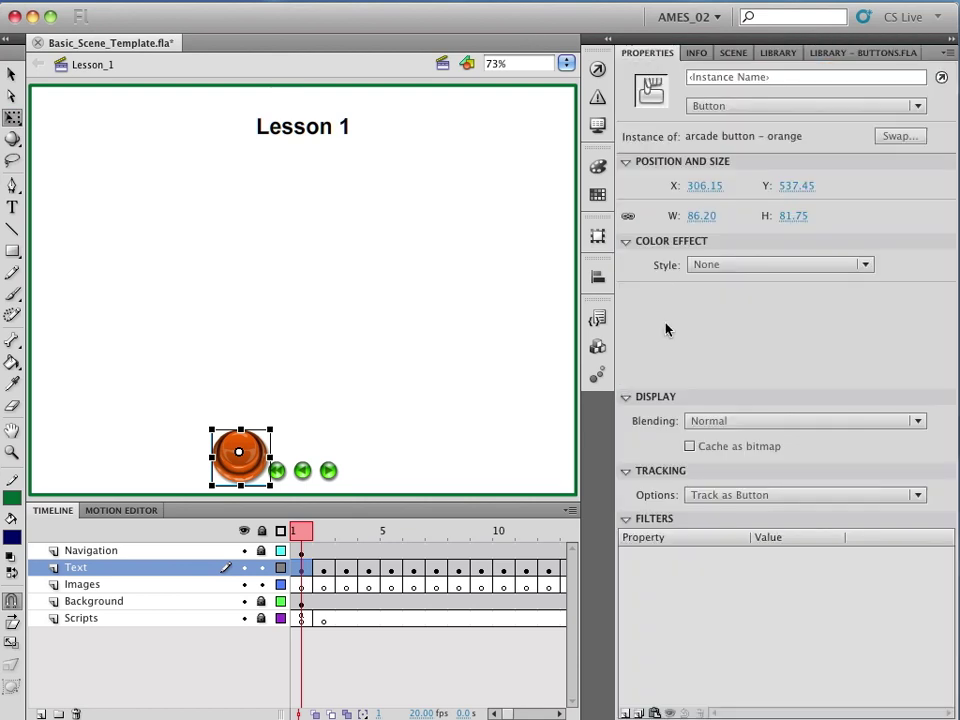
pyautogui.click(700, 215)
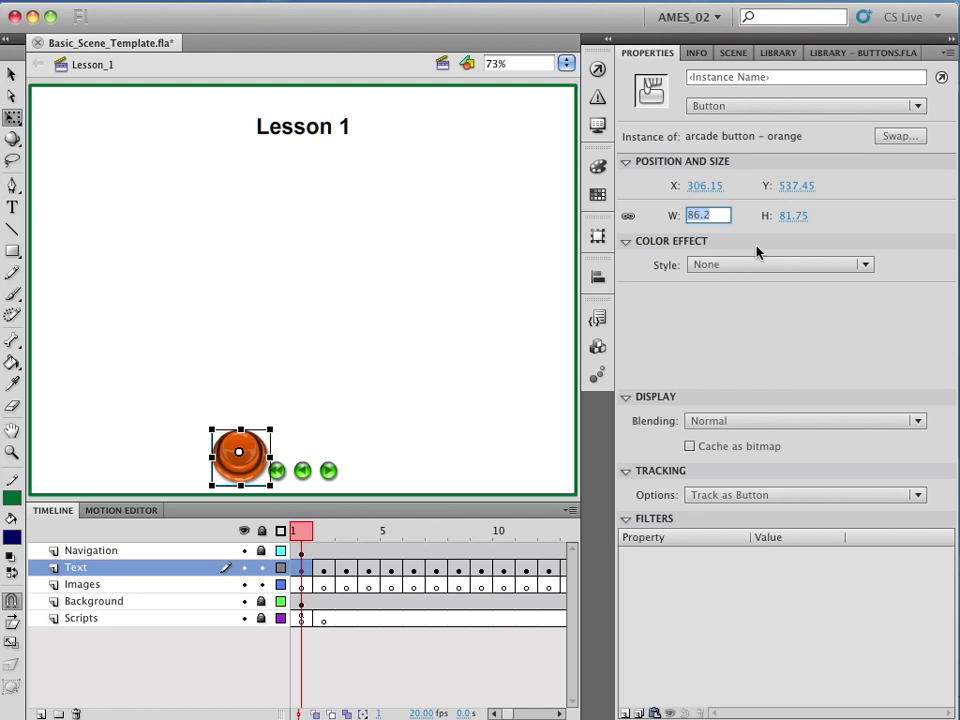
pyautogui.write('32')
pyautogui.press('Return')
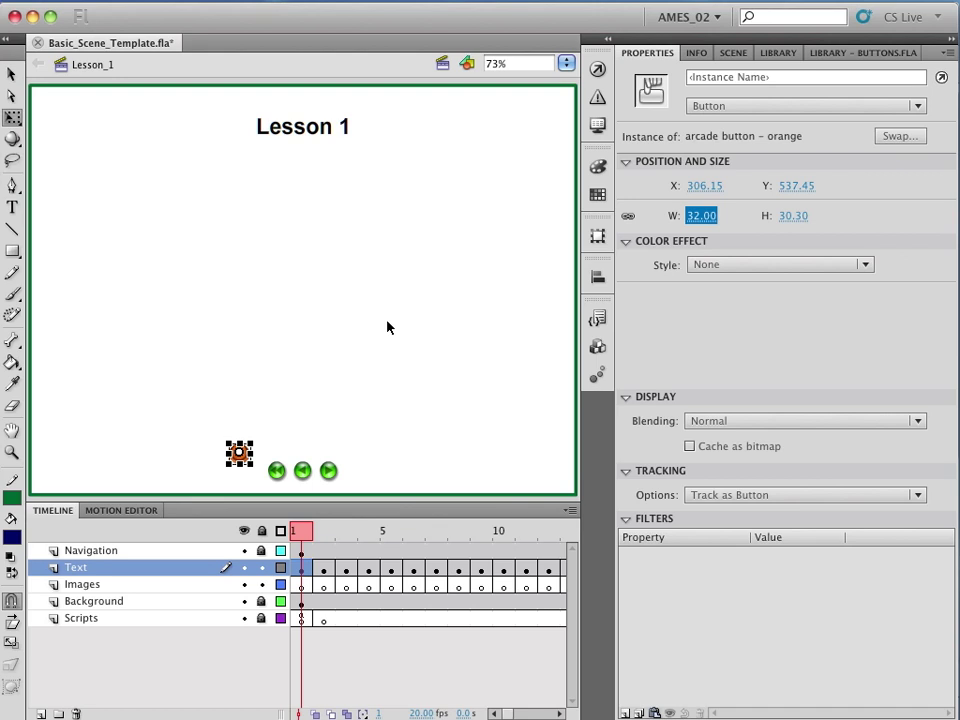
# Step: Move the orange button down level with the green navigation arrows
pyautogui.press('v')
pyautogui.click(140, 320)
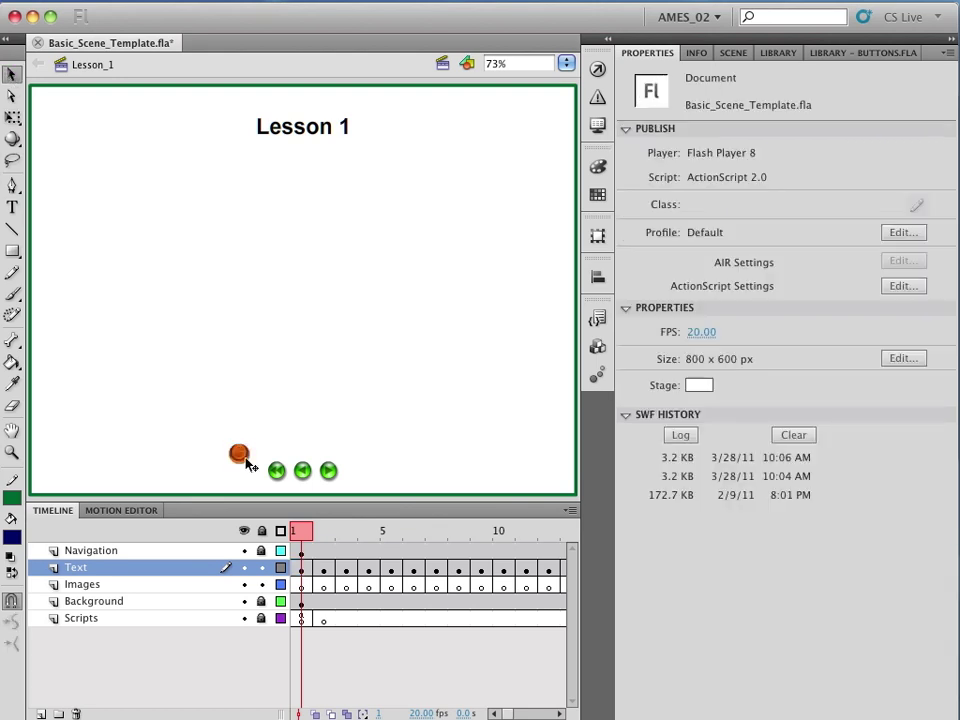
pyautogui.moveTo(241, 454); pyautogui.dragTo(248, 478)
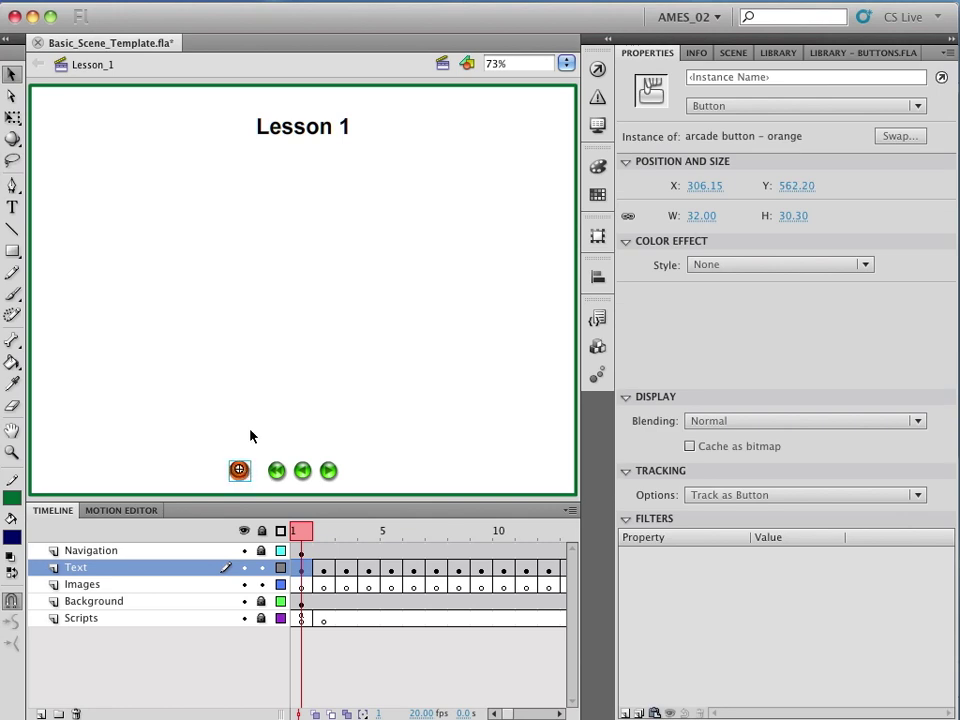
pyautogui.click(250, 435)
pyautogui.click(241, 469)
# Step: Paste the go-to-scene script into the orange home button's actions
pyautogui.click(598, 76)
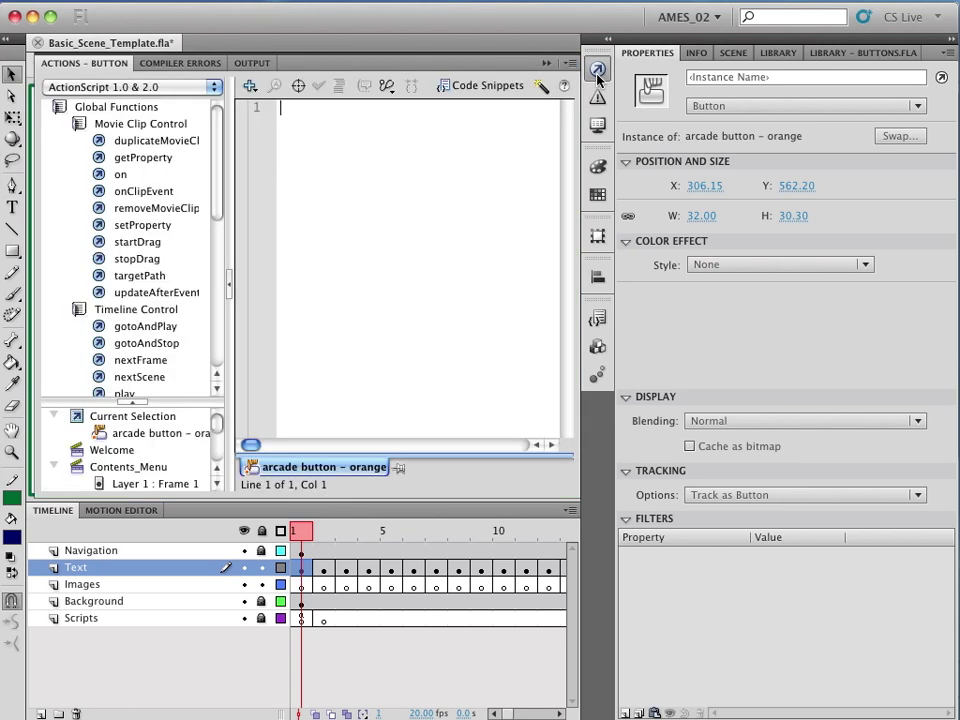
pyautogui.rightClick(387, 121)
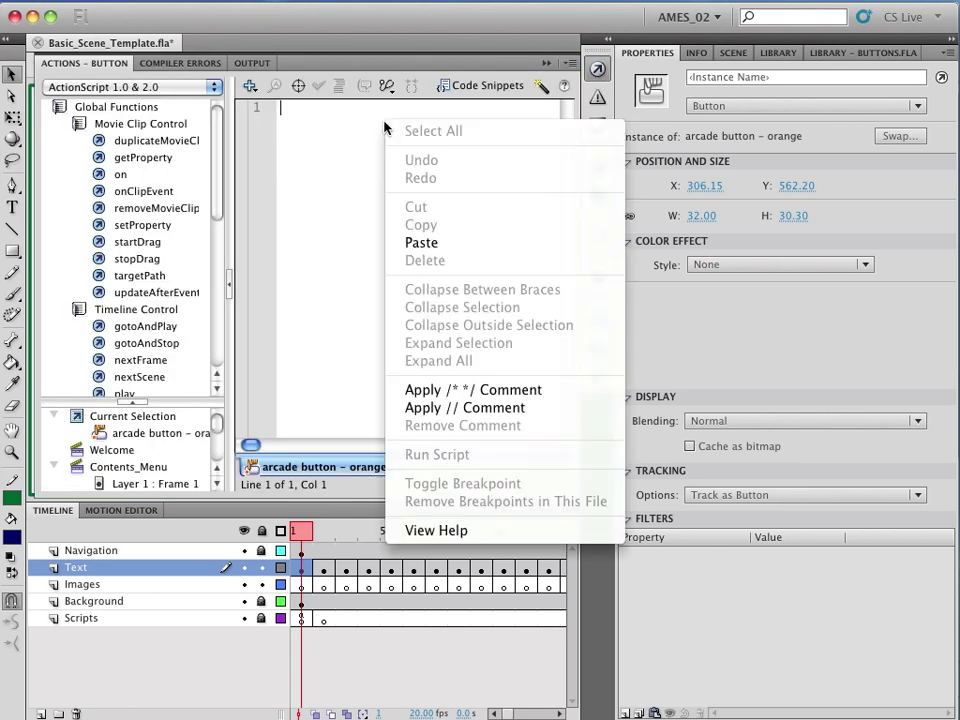
pyautogui.click(420, 242)
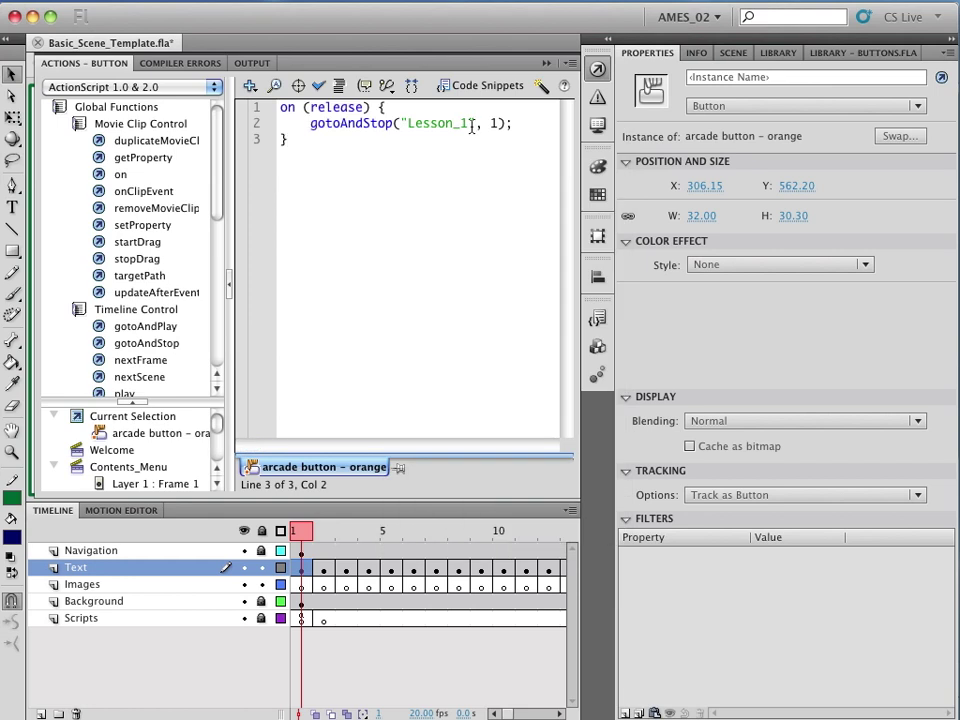
# Step: Change the gotoAndStop target from Lesson_1 to Contents_Menu and close the Actions panel
pyautogui.click(729, 53)
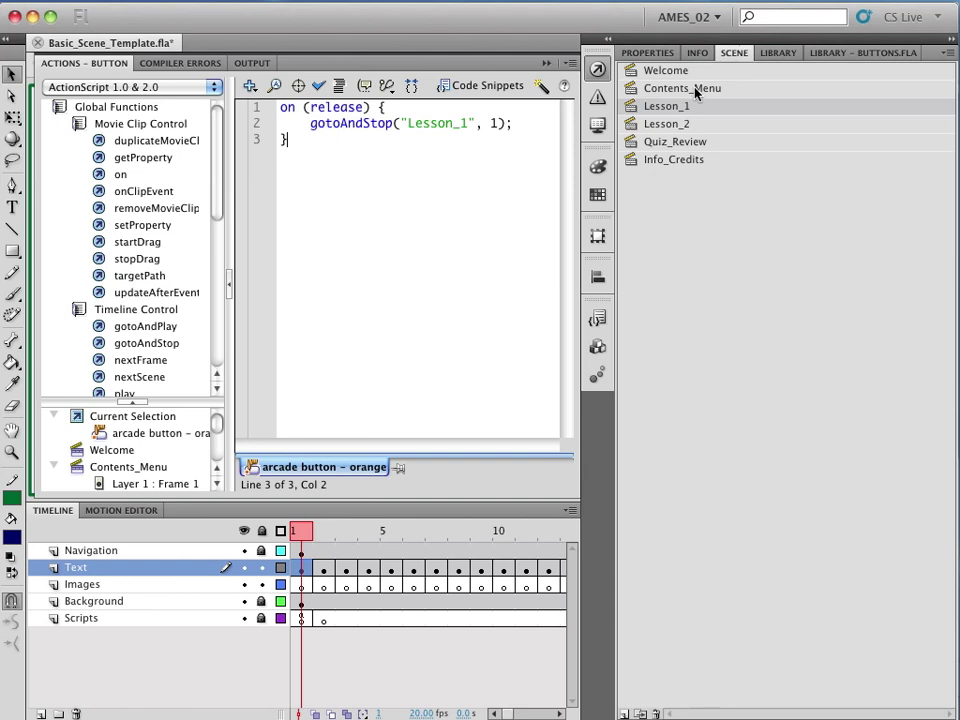
pyautogui.moveTo(467, 124); pyautogui.dragTo(407, 124)
pyautogui.write('Contents')
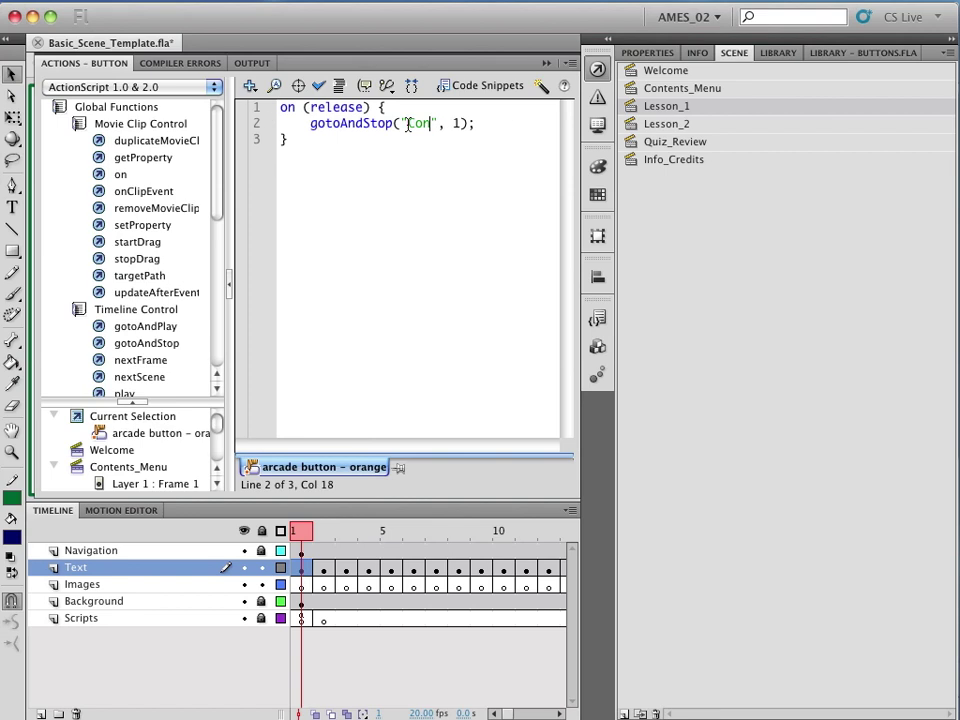
pyautogui.write('-')
pyautogui.press('BackSpace')
pyautogui.write('_m')
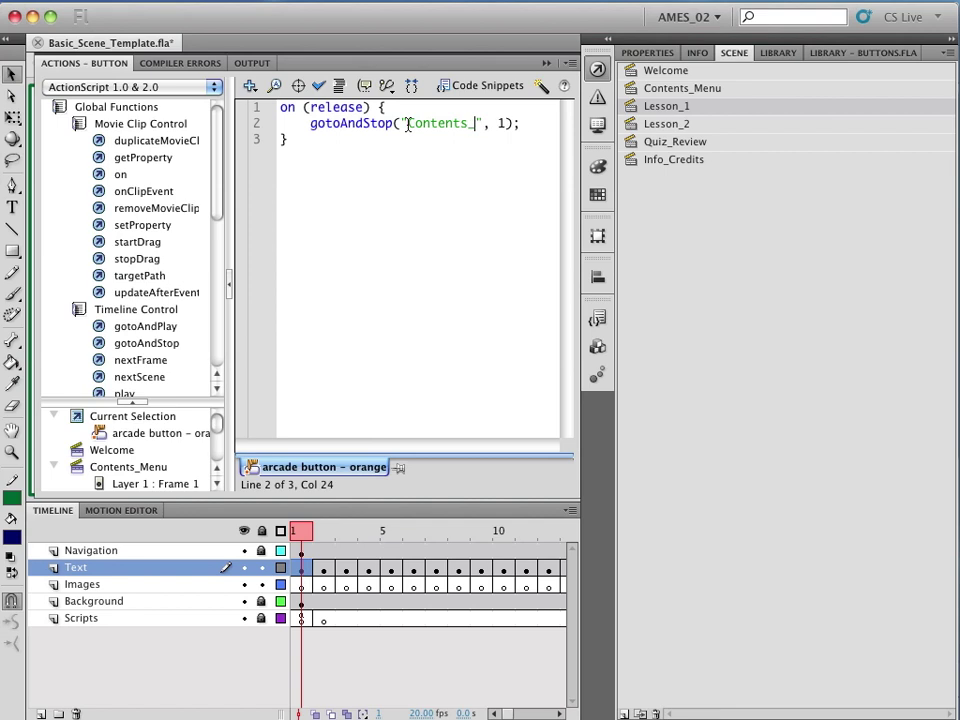
pyautogui.press('BackSpace')
pyautogui.write('m')
pyautogui.press('BackSpace')
pyautogui.write('Menu')
pyautogui.moveTo(326, 146); pyautogui.dragTo(279, 117)
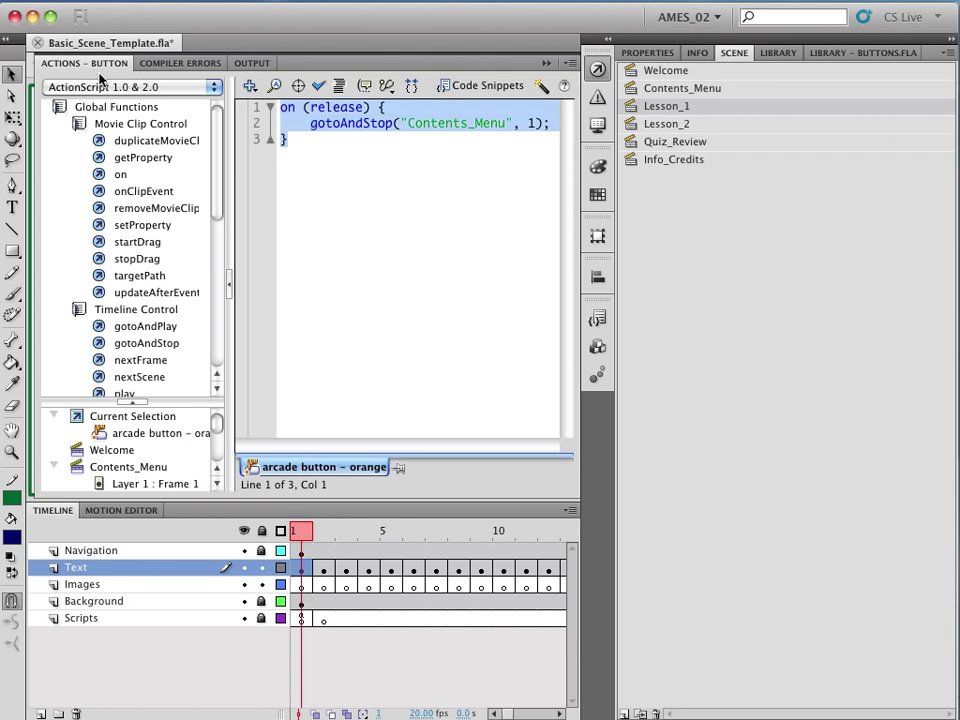
pyautogui.hotkey('alt', 'F9')
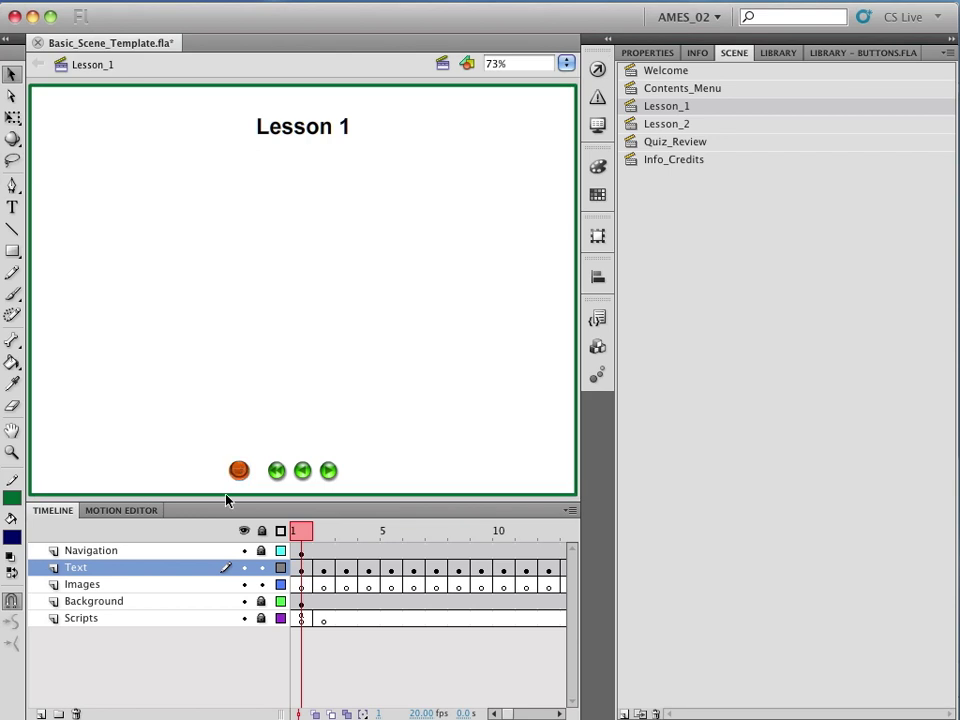
# Step: Paste the Lesson_1 orange home button in place on Lesson_2, Quiz_Review and Info_Credits
pyautogui.click(240, 470)
pyautogui.click(643, 124)
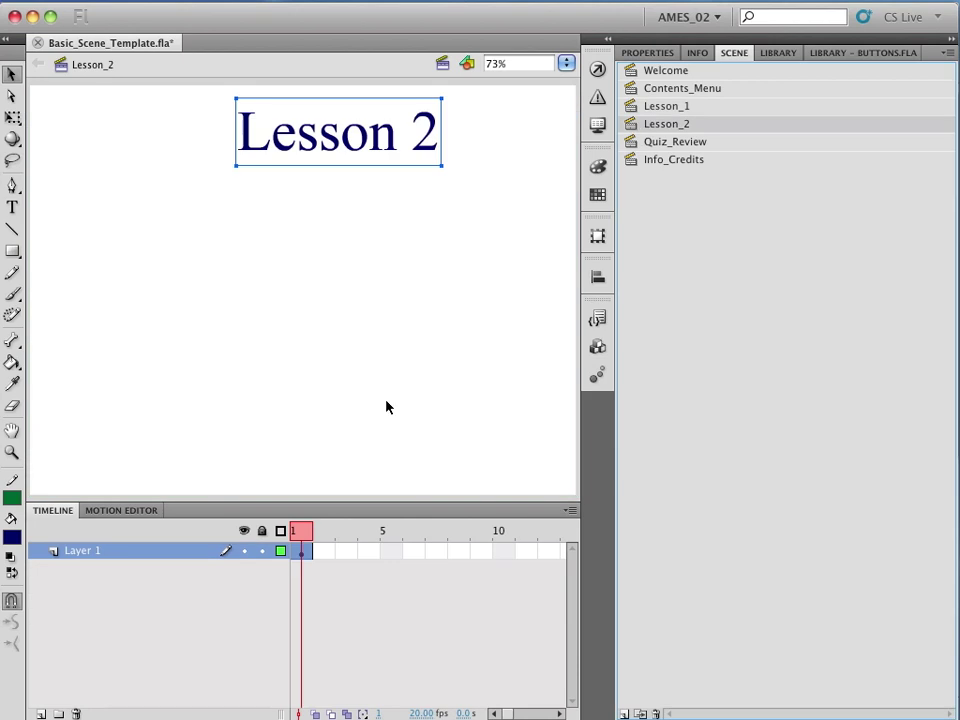
pyautogui.rightClick(250, 441)
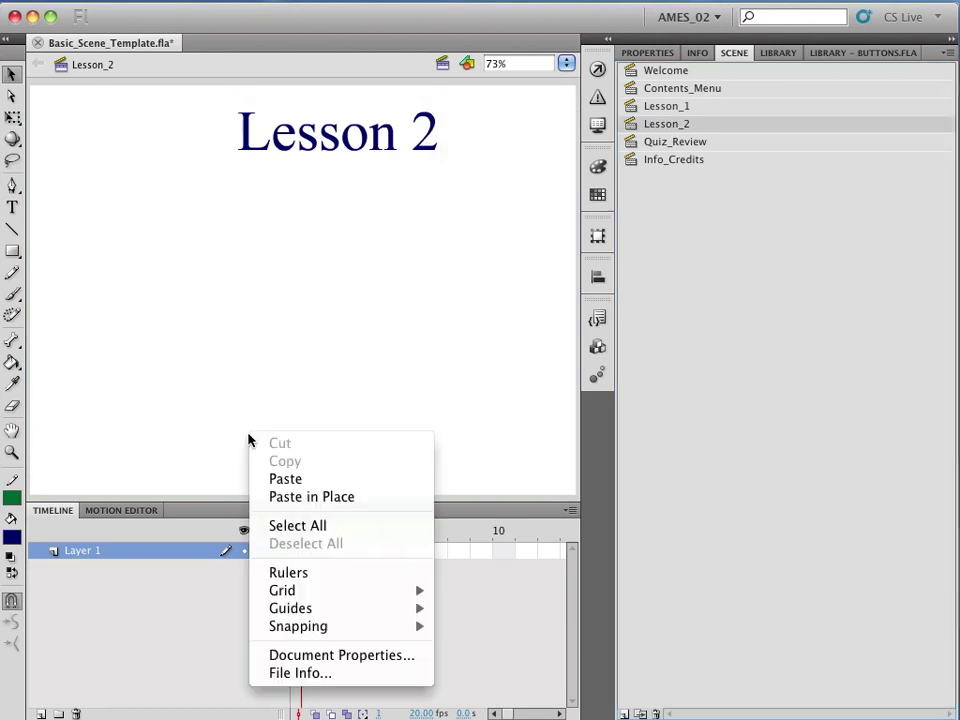
pyautogui.click(280, 497)
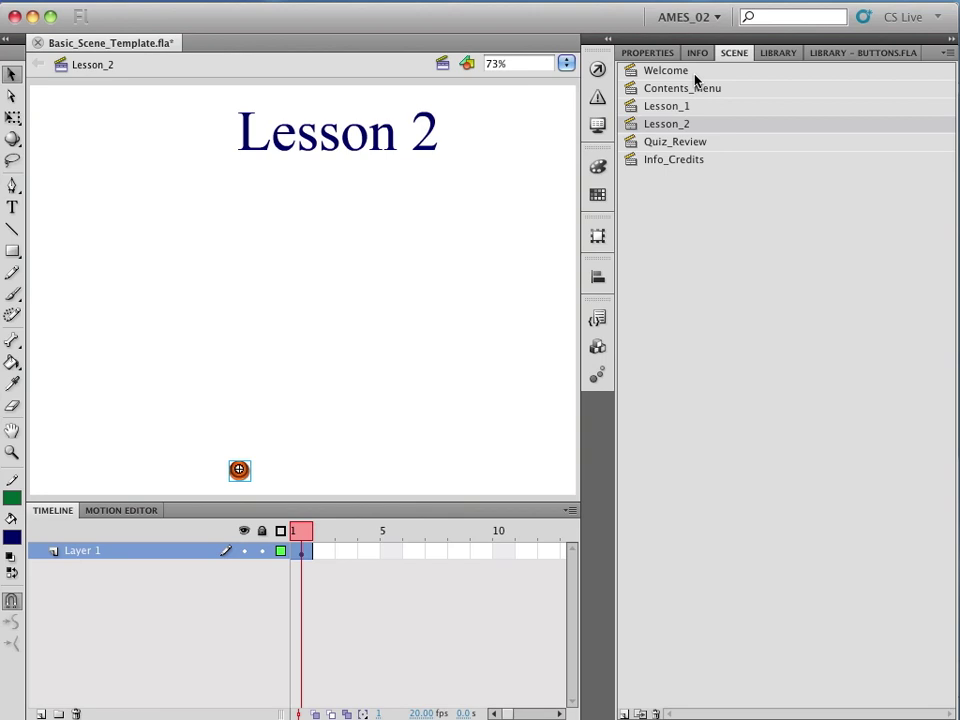
pyautogui.click(693, 145)
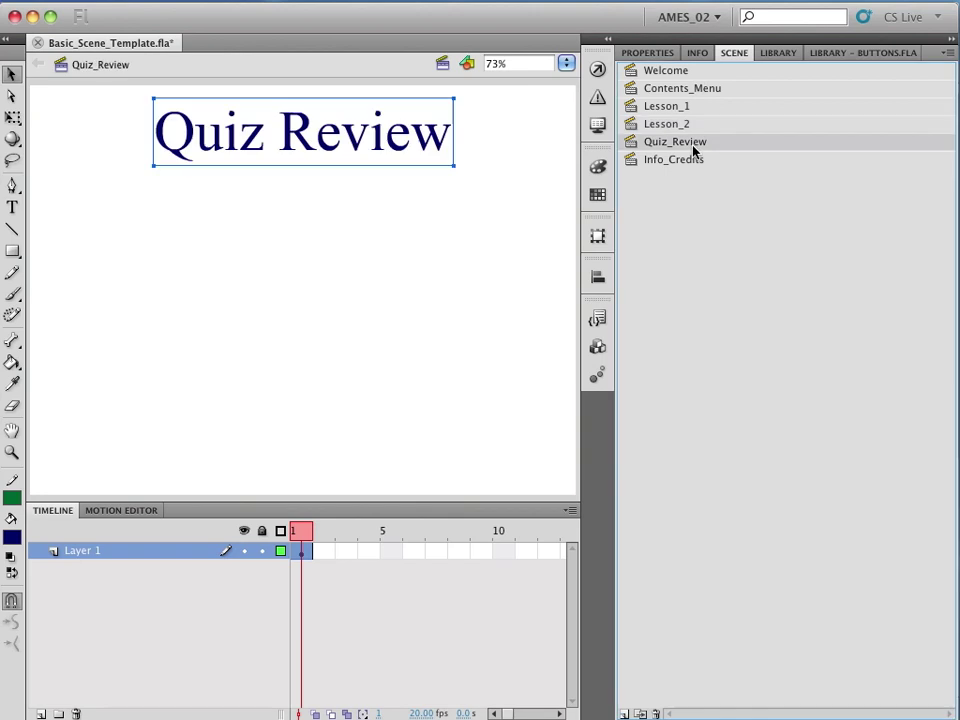
pyautogui.rightClick(386, 379)
pyautogui.click(415, 435)
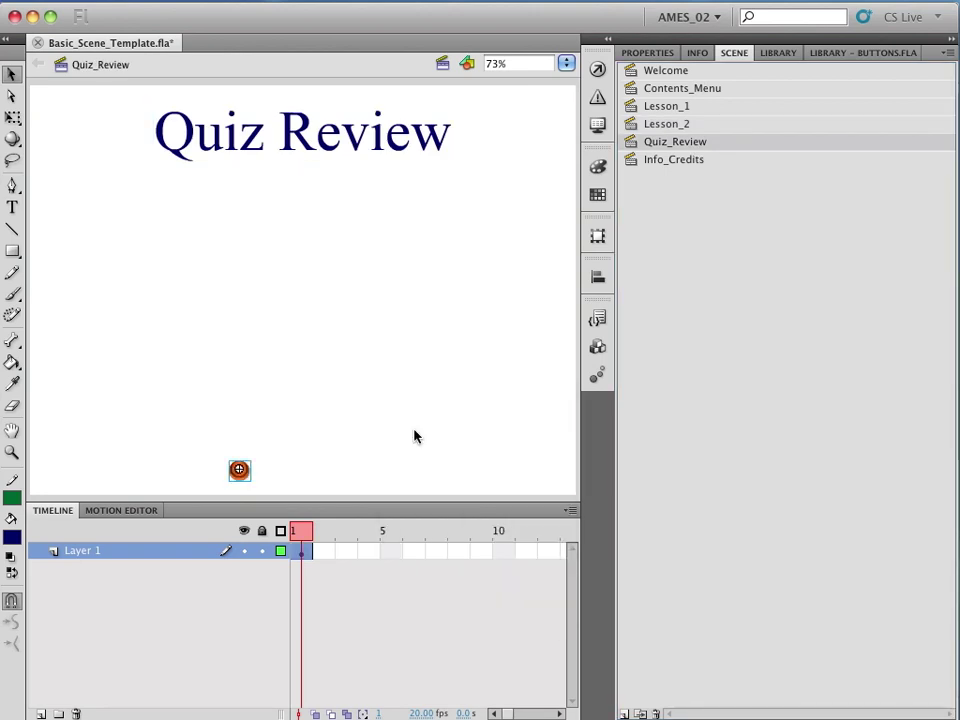
pyautogui.click(668, 160)
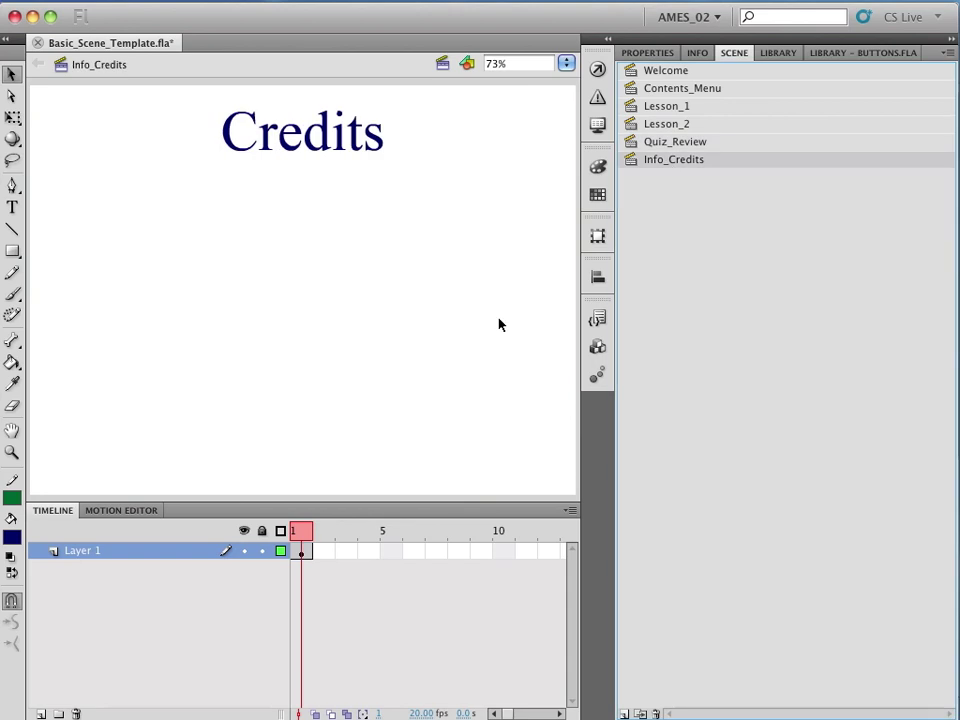
pyautogui.rightClick(386, 412)
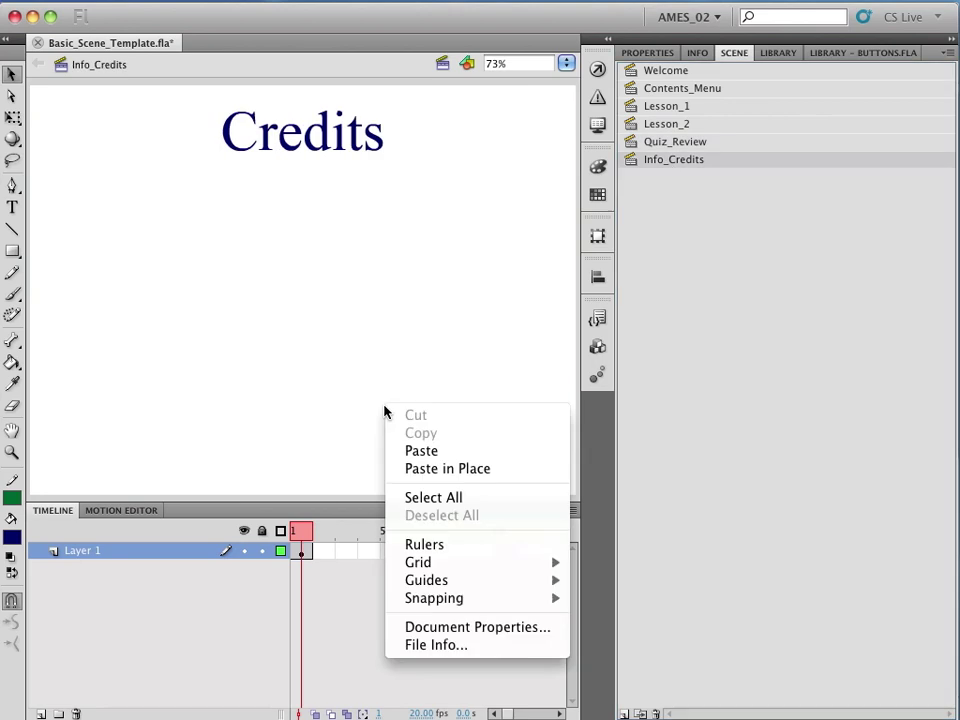
pyautogui.click(419, 468)
pyautogui.click(419, 470)
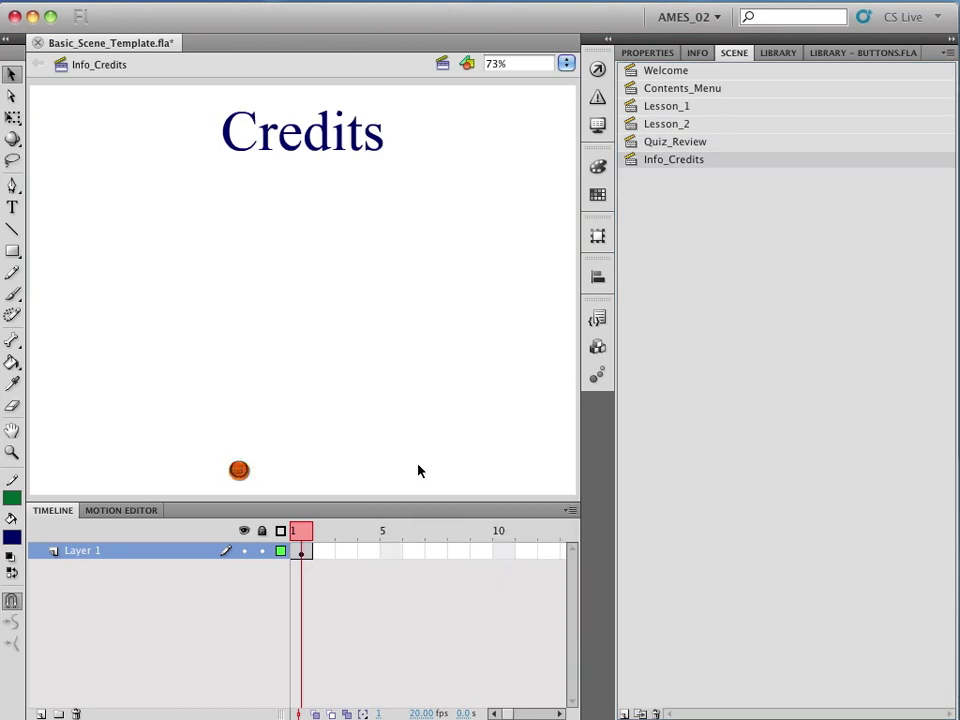
pyautogui.click(654, 71)
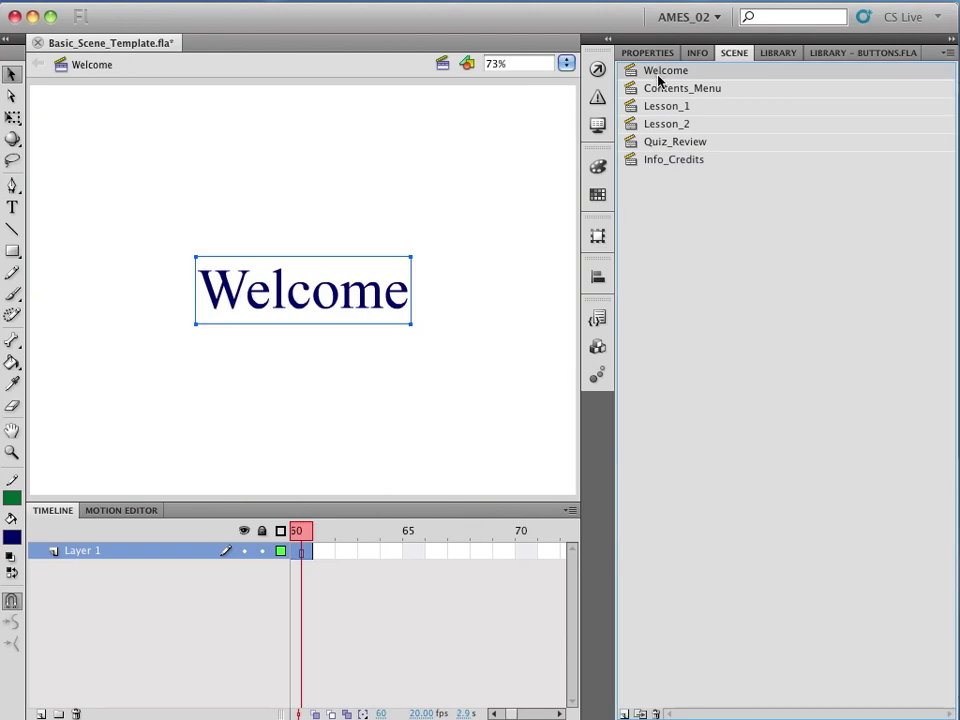
# Step: With Contents_Menu selected, save the file with Cmd+S and run Test Movie
pyautogui.click(662, 90)
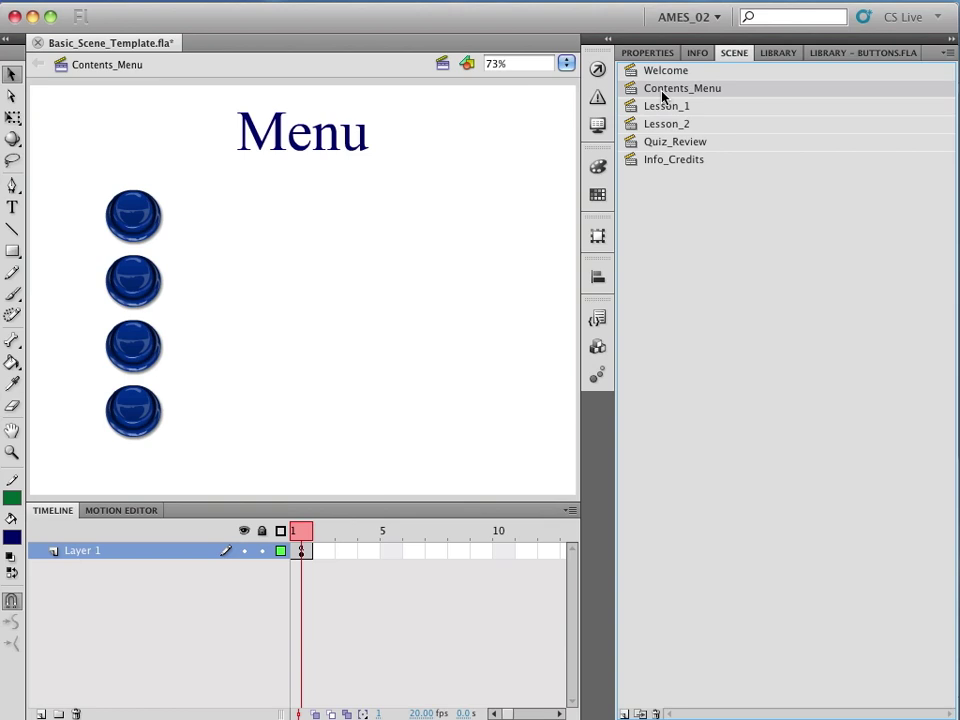
pyautogui.press('super+s')
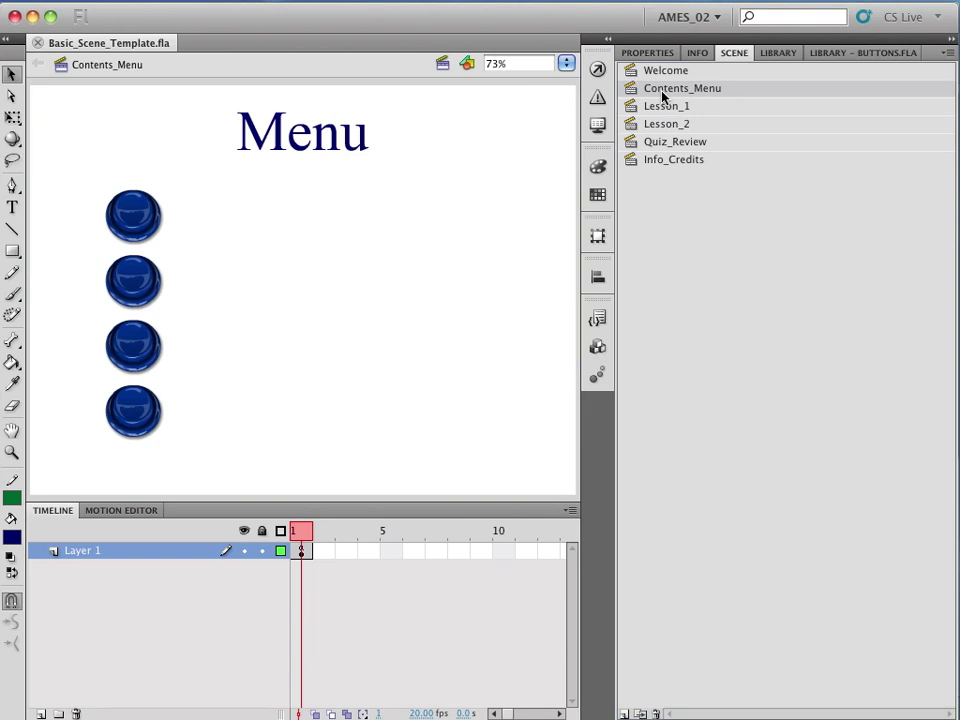
pyautogui.press('super+Return')
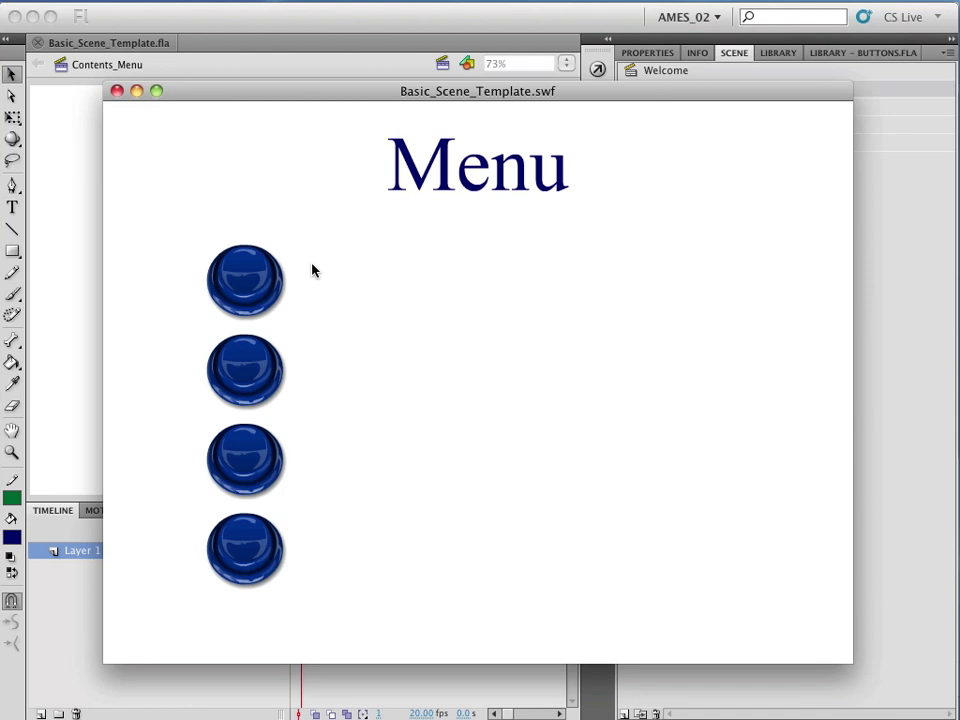
# Step: Open Lesson 1, Lesson 2, Quiz Review and Credits, returning to the menu each time
pyautogui.click(252, 273)
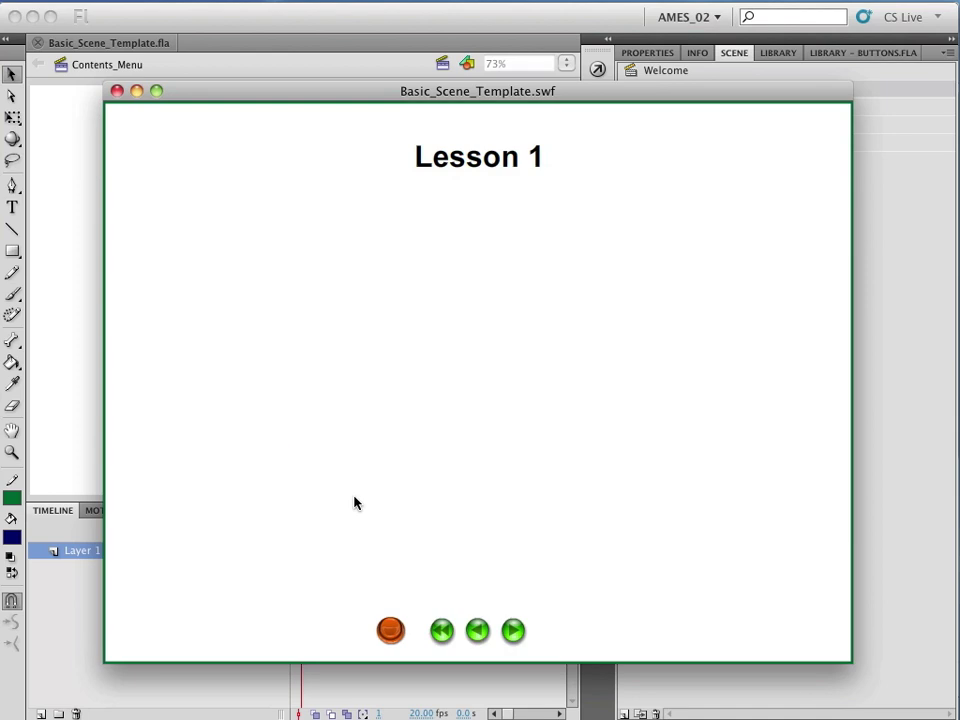
pyautogui.click(390, 630)
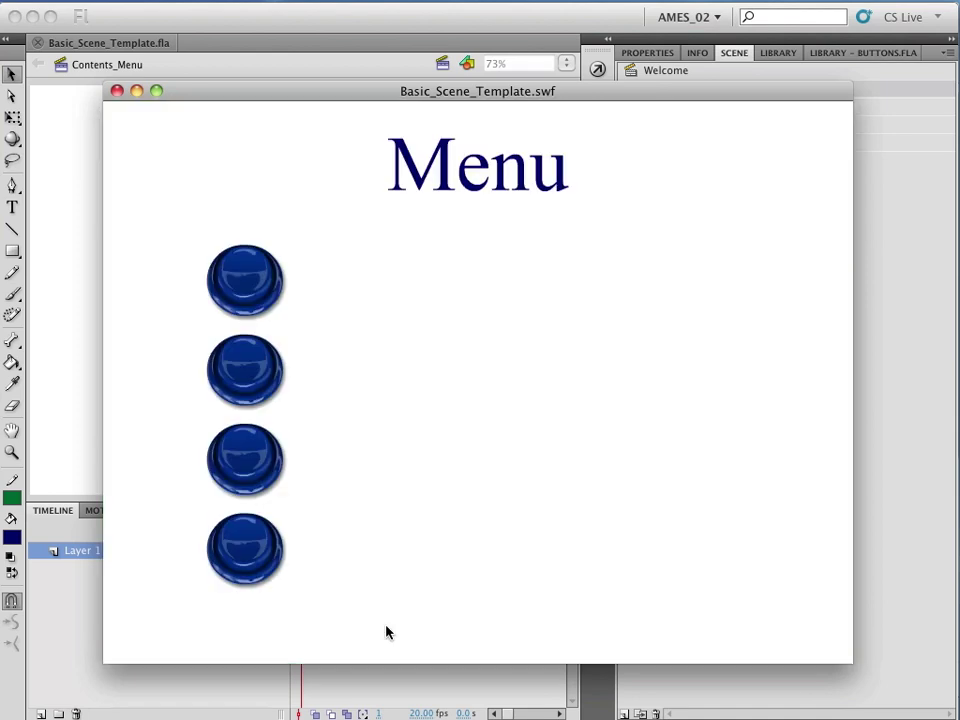
pyautogui.click(253, 372)
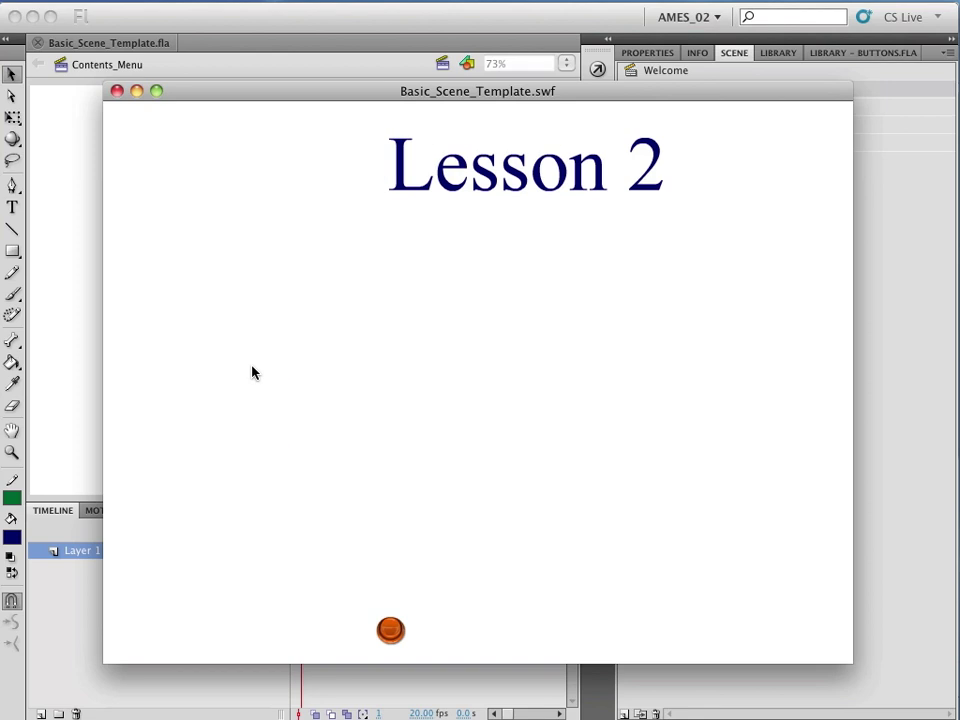
pyautogui.click(390, 627)
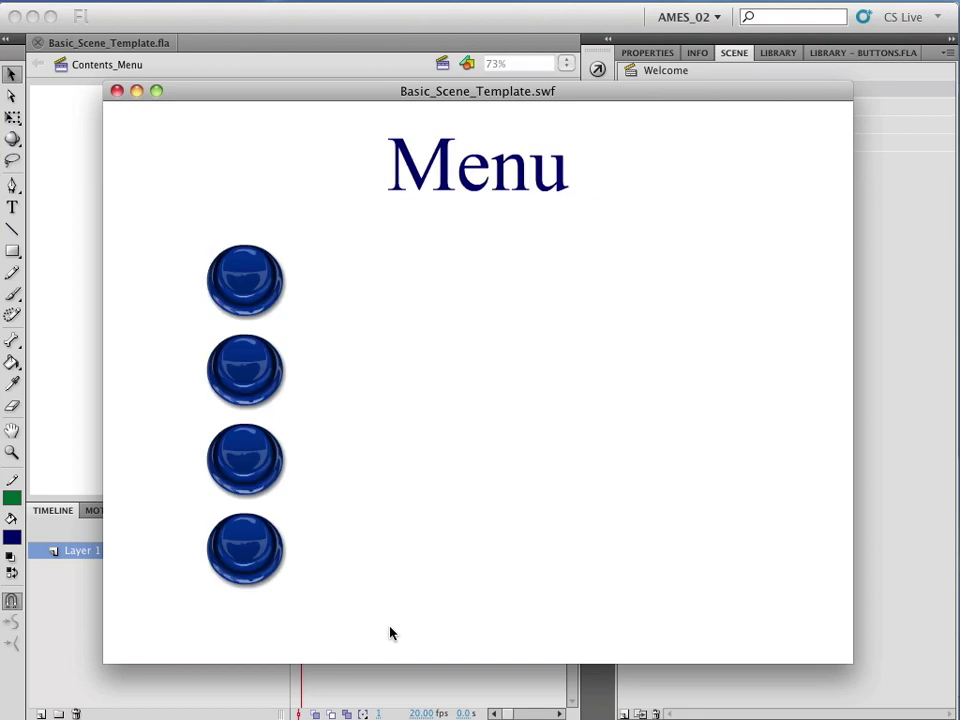
pyautogui.click(240, 465)
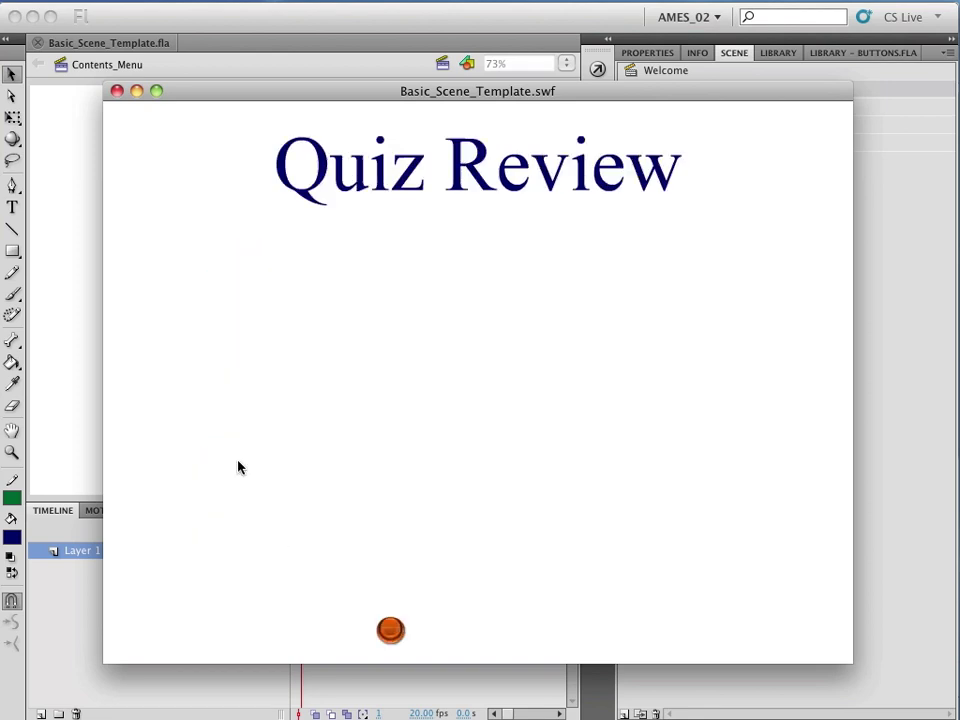
pyautogui.click(392, 630)
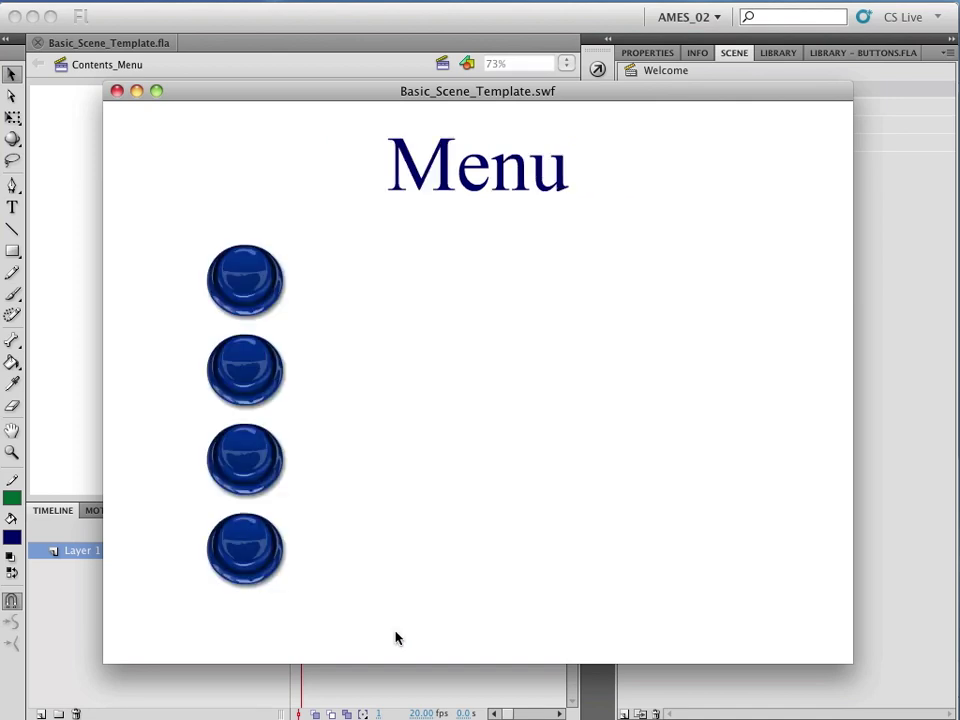
pyautogui.click(258, 556)
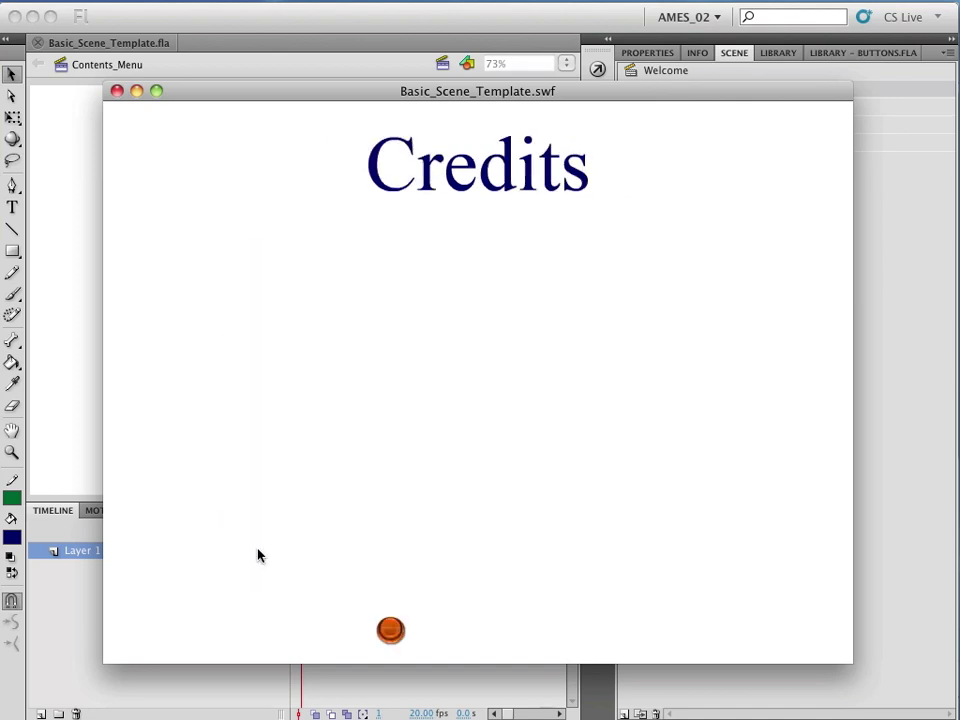
pyautogui.click(390, 630)
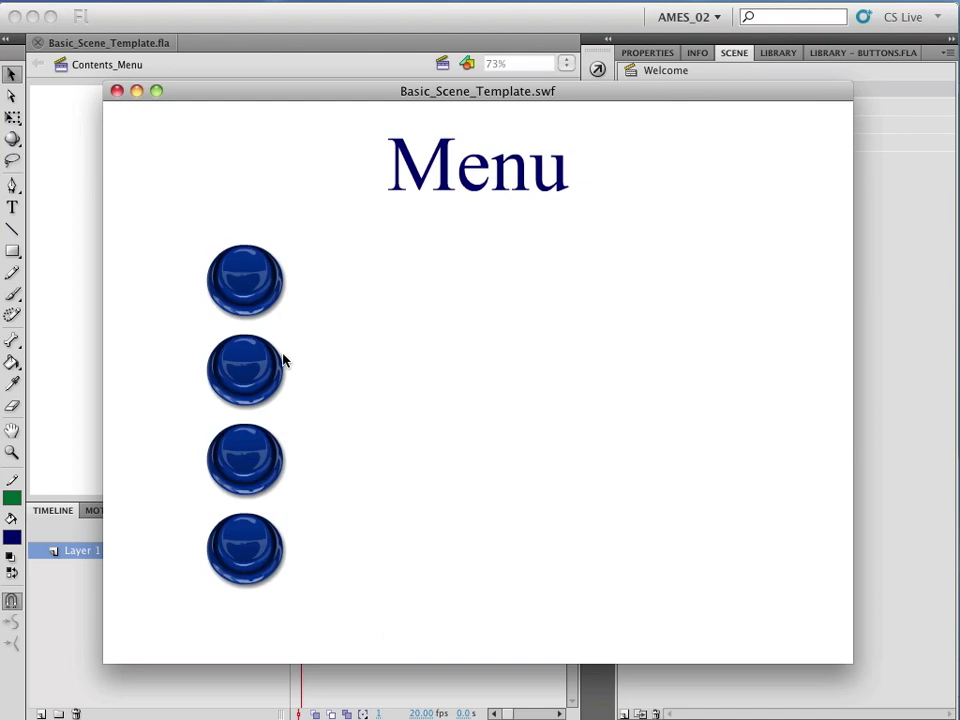